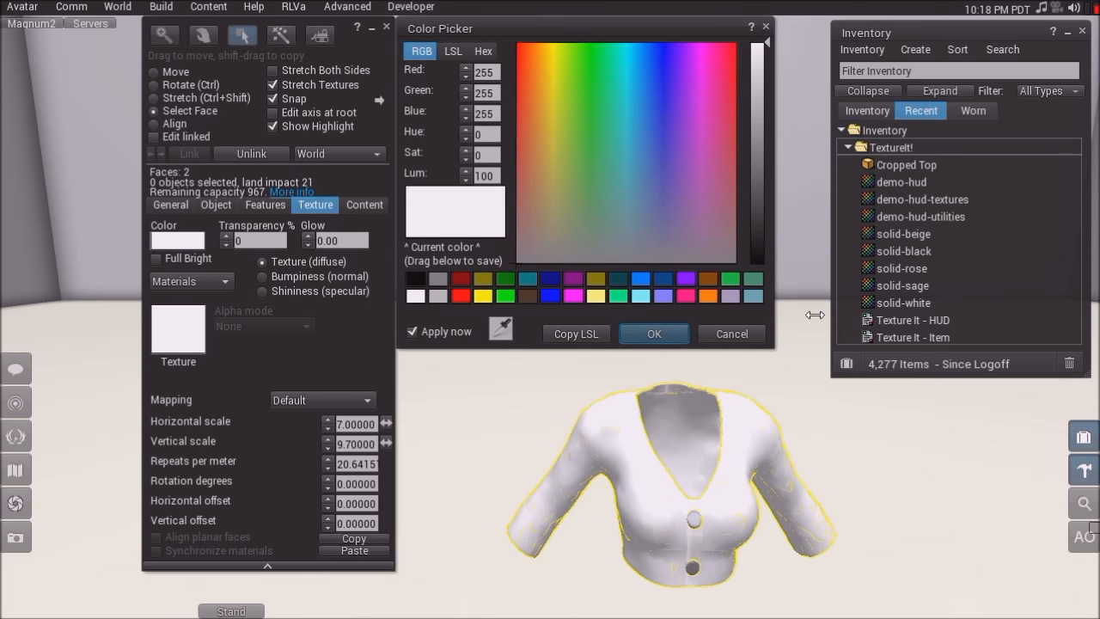
Step: Color the cropped top's body lilac, its sleeve cuffs orange and its waistband pink (RGB 255, 0, 128), each as separate faces
{"action": "left_click", "coordinate": [658, 514]}
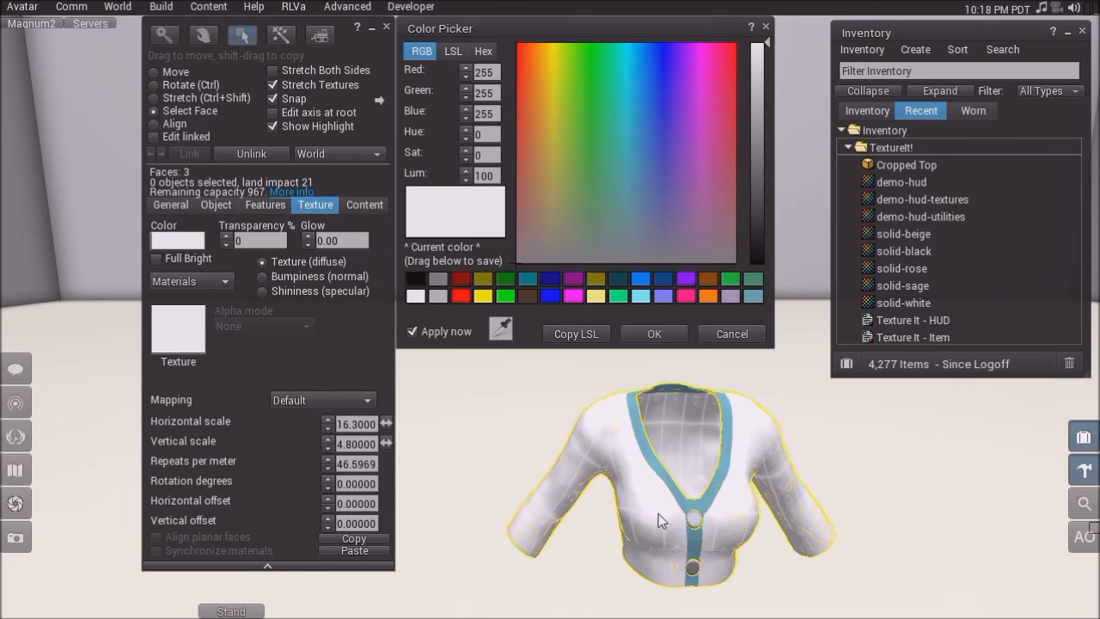
{"action": "left_click", "coordinate": [730, 297]}
{"action": "left_click", "coordinate": [529, 532]}
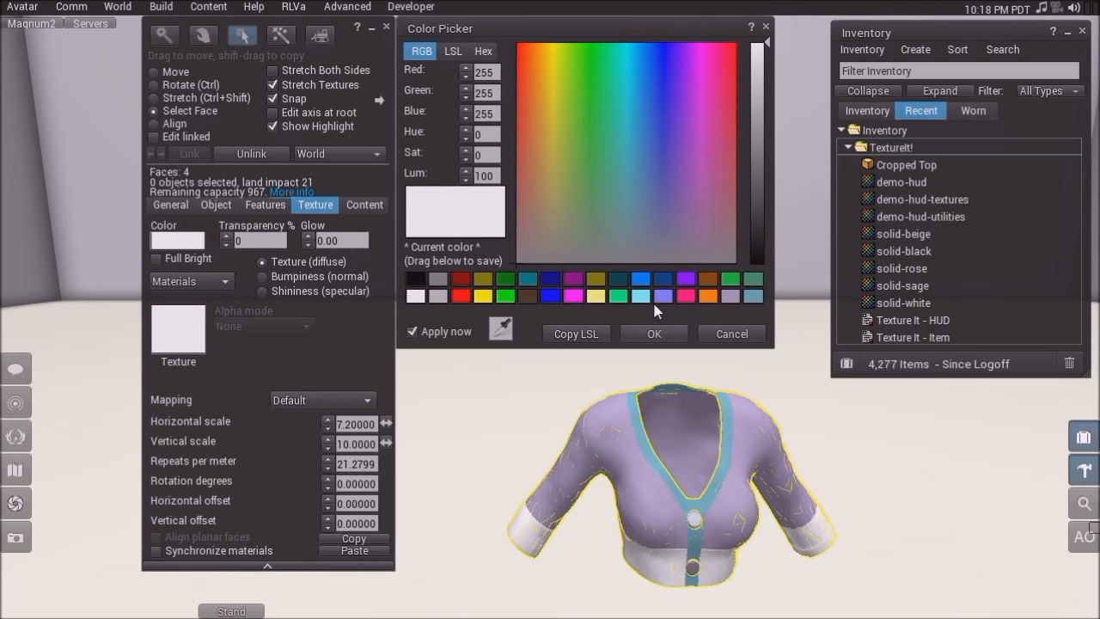
{"action": "left_click", "coordinate": [706, 295]}
{"action": "left_click", "coordinate": [671, 569]}
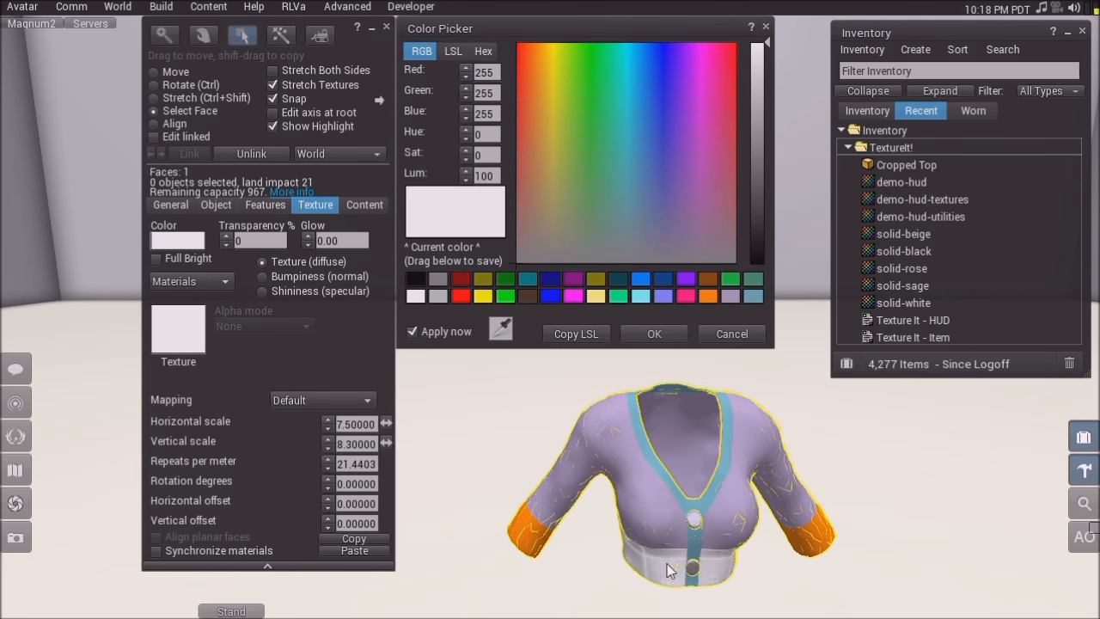
{"action": "left_click", "coordinate": [685, 296]}
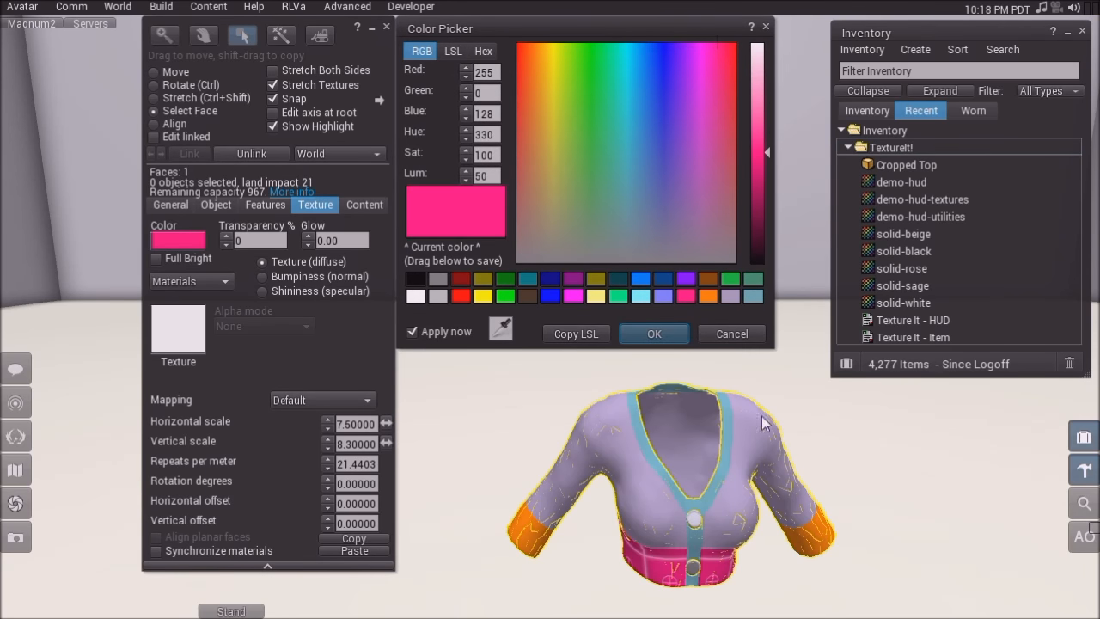
Step: Recolor the whole cropped top white (RGB 255, 255, 255) with the entire object selected rather than single faces
{"action": "left_click", "coordinate": [155, 72]}
{"action": "left_click", "coordinate": [417, 296]}
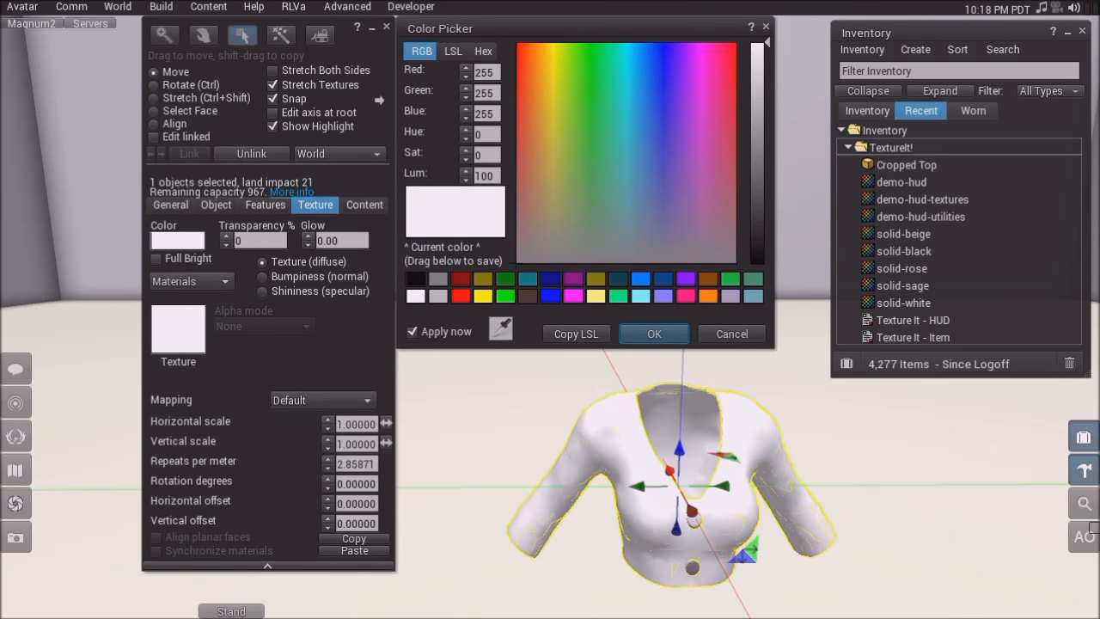
{"action": "left_click", "coordinate": [736, 341]}
{"action": "left_click", "coordinate": [177, 240]}
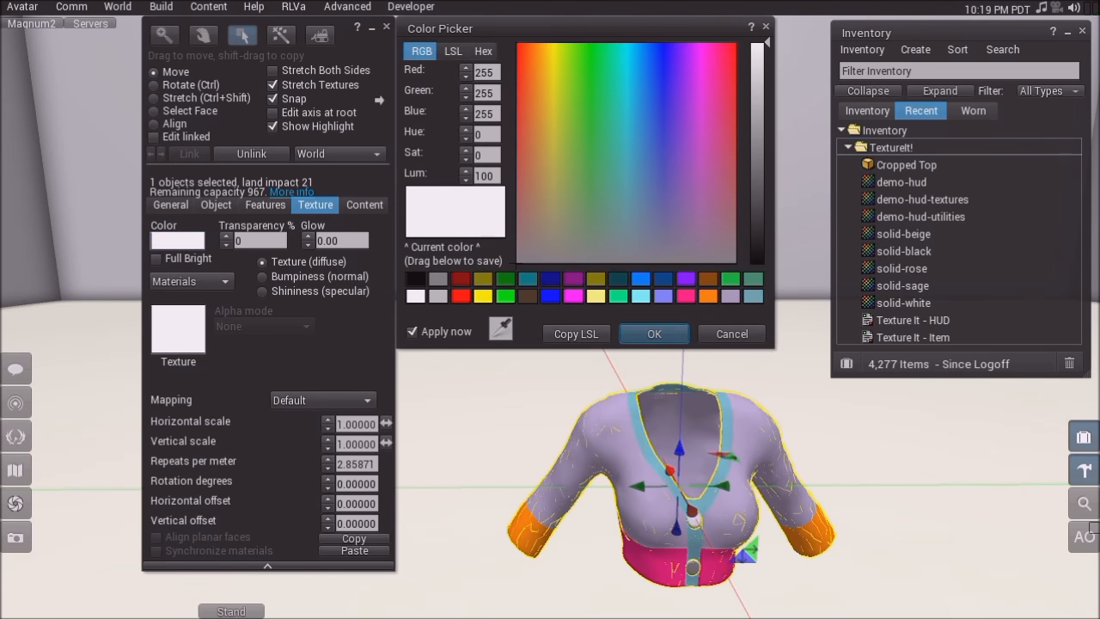
{"action": "left_click", "coordinate": [415, 296]}
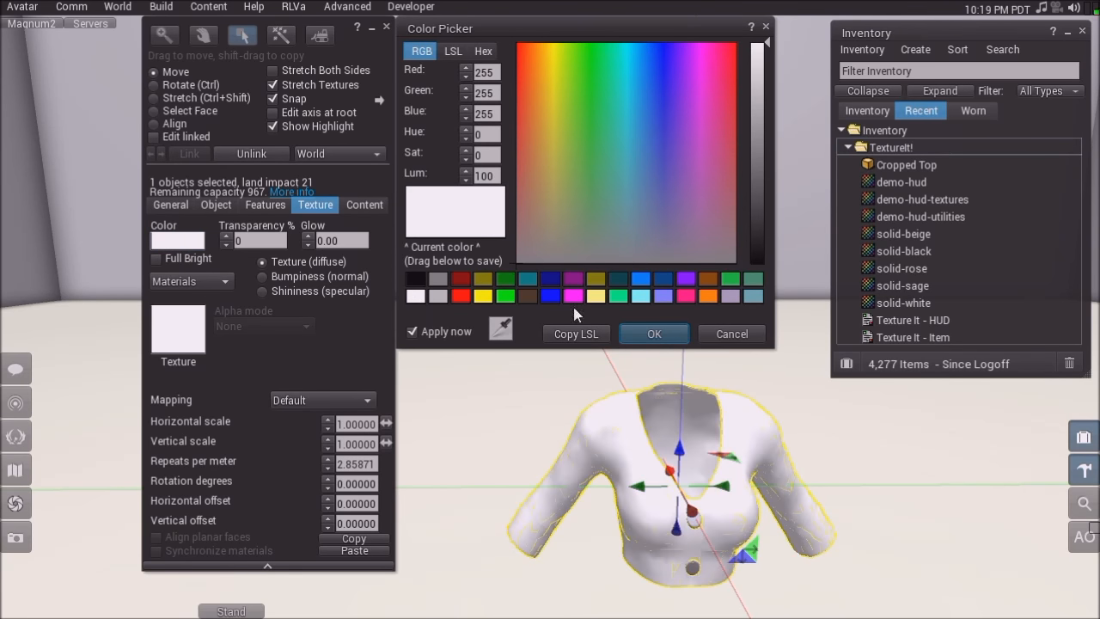
{"action": "left_click", "coordinate": [654, 333]}
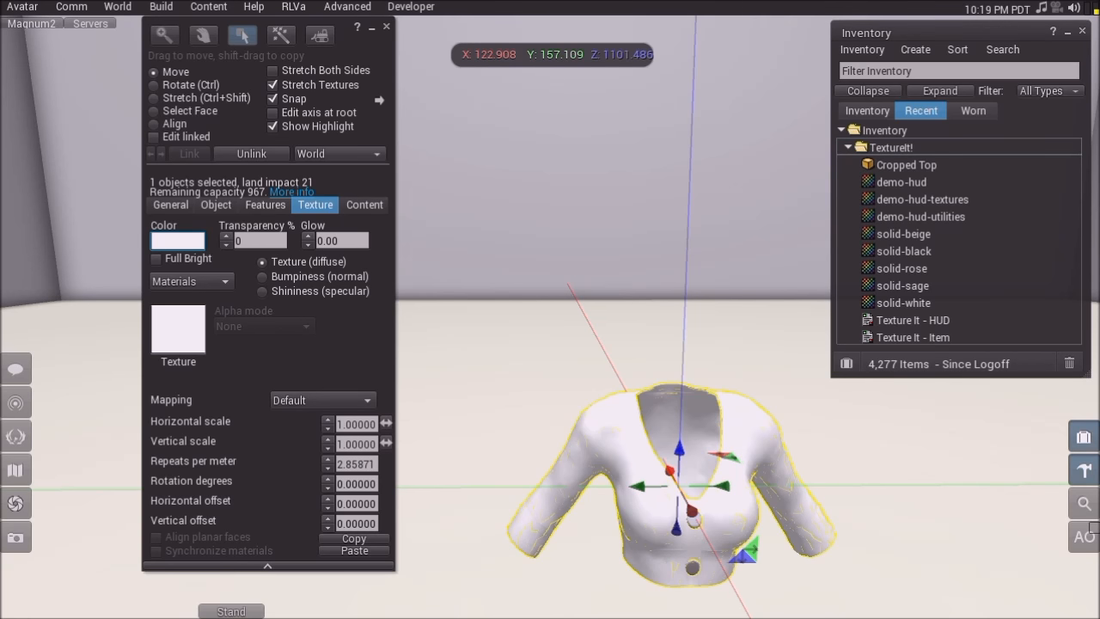
Step: Stop editing the top and create a new box on the floor beside it
{"action": "left_click", "coordinate": [386, 29]}
{"action": "left_click", "coordinate": [1081, 470]}
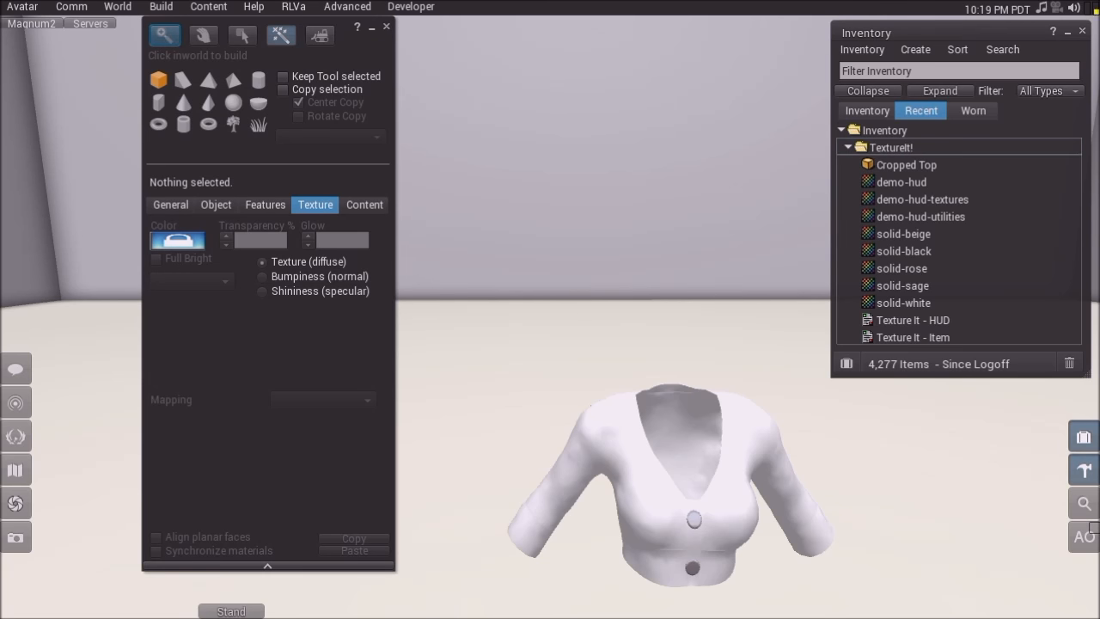
{"action": "left_click_drag", "start_coordinate": [352, 49], "coordinate": [278, 62]}
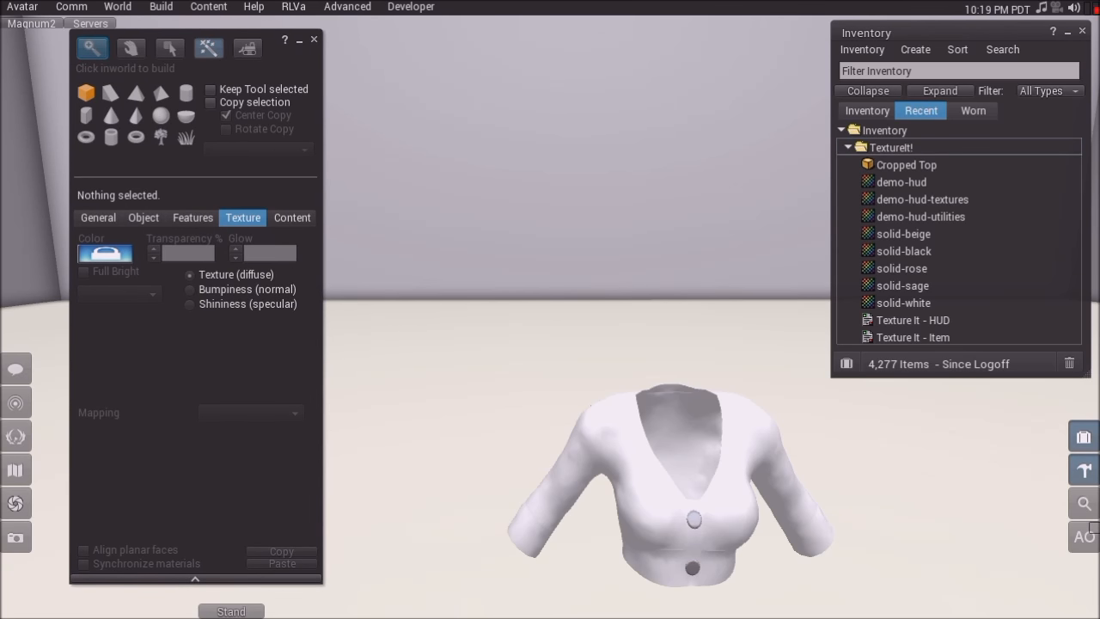
{"action": "left_click", "coordinate": [398, 526]}
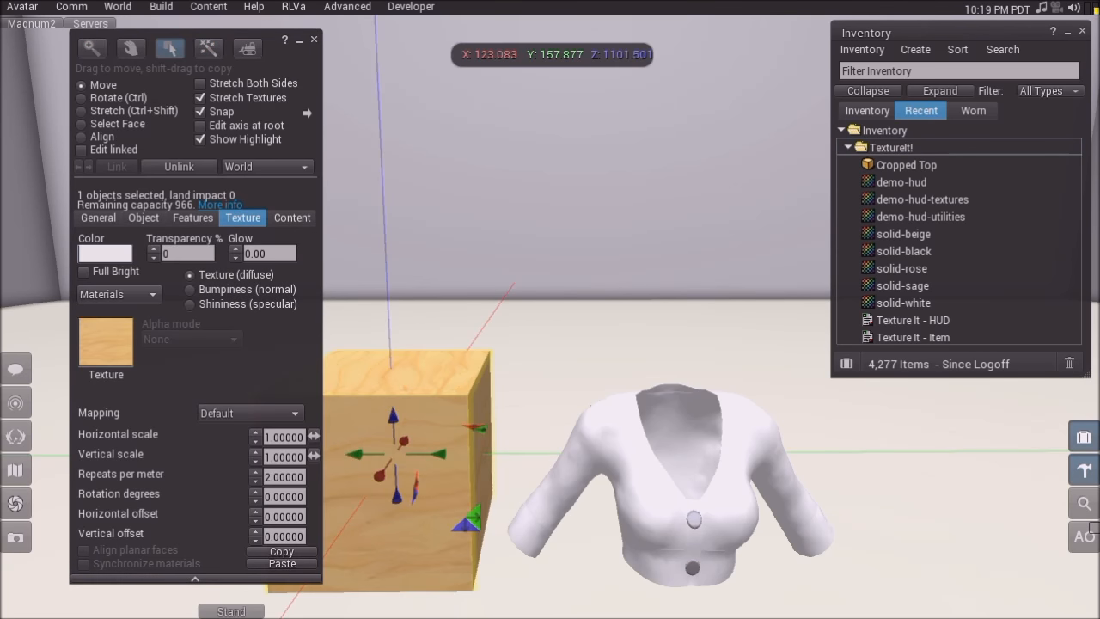
Step: Edit the wooden box and stretch it down to a height of 0.25 m, thinning it front to back into an upright panel
{"action": "left_click", "coordinate": [314, 41]}
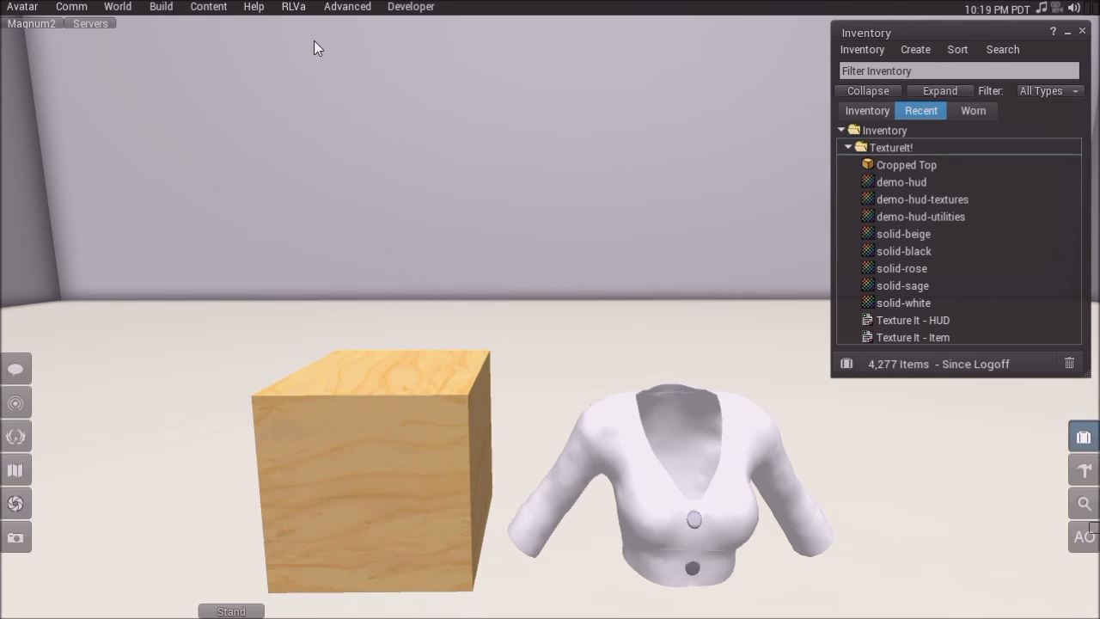
{"action": "right_click", "coordinate": [429, 433]}
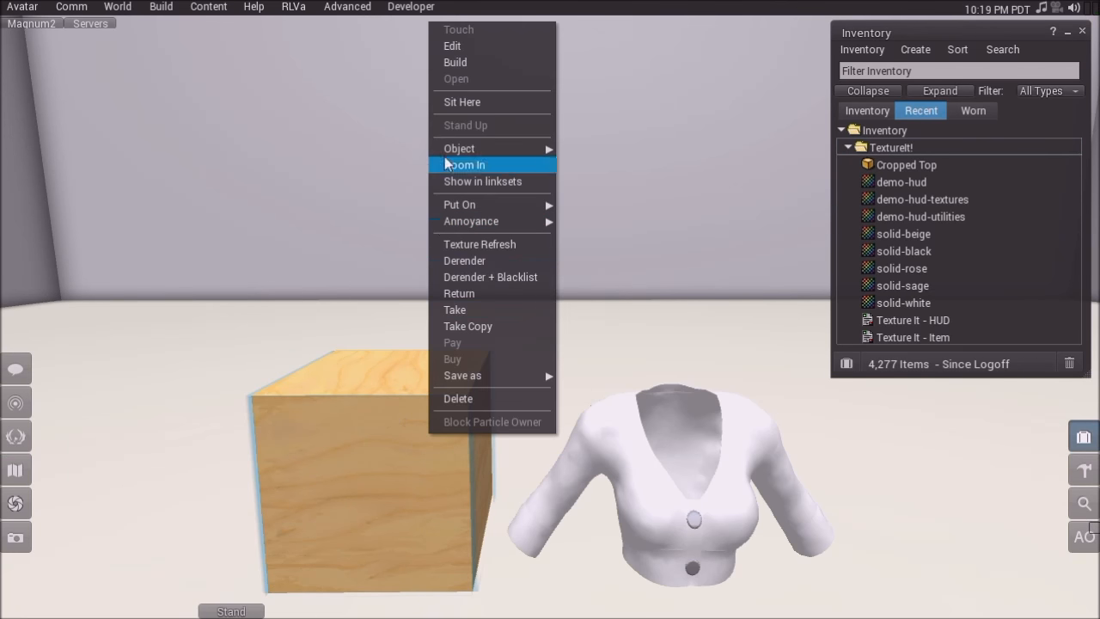
{"action": "left_click", "coordinate": [469, 50]}
{"action": "left_click_drag", "start_coordinate": [302, 64], "coordinate": [256, 68]}
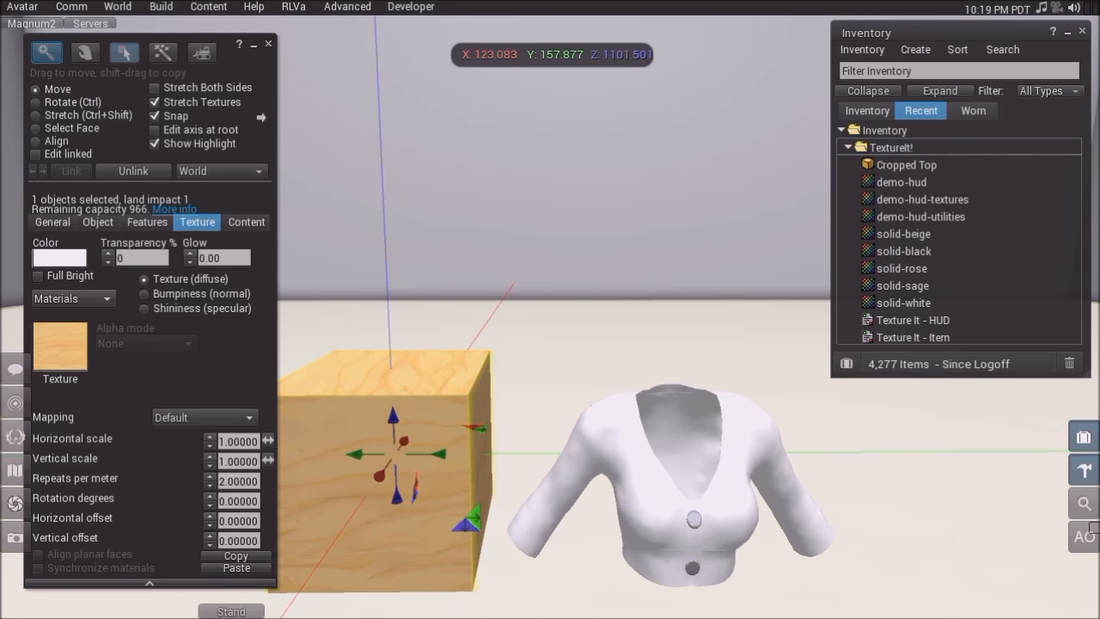
{"action": "key", "text": "ctrl+shift"}
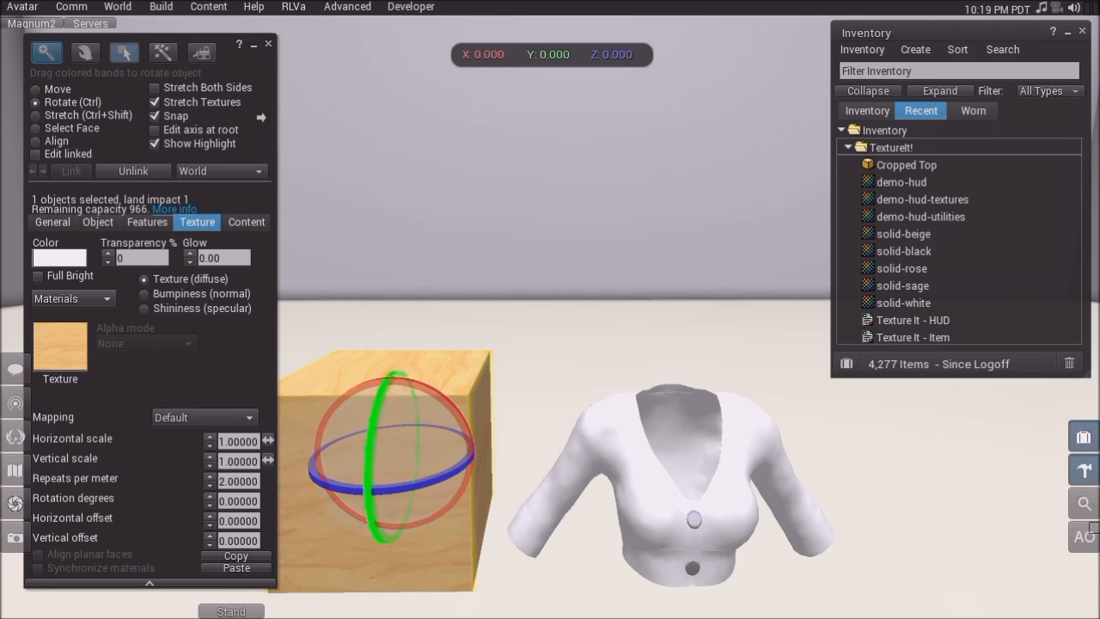
{"action": "left_click_drag", "start_coordinate": [391, 368], "coordinate": [394, 453]}
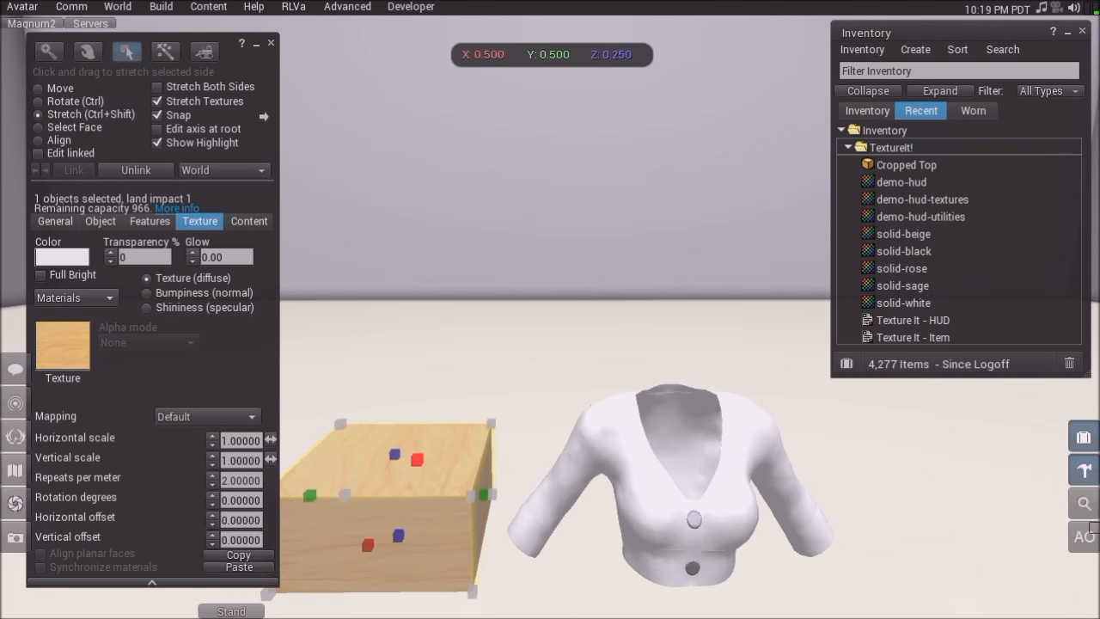
{"action": "left_click_drag", "start_coordinate": [417, 460], "coordinate": [373, 525], "text": "ctrl+shift"}
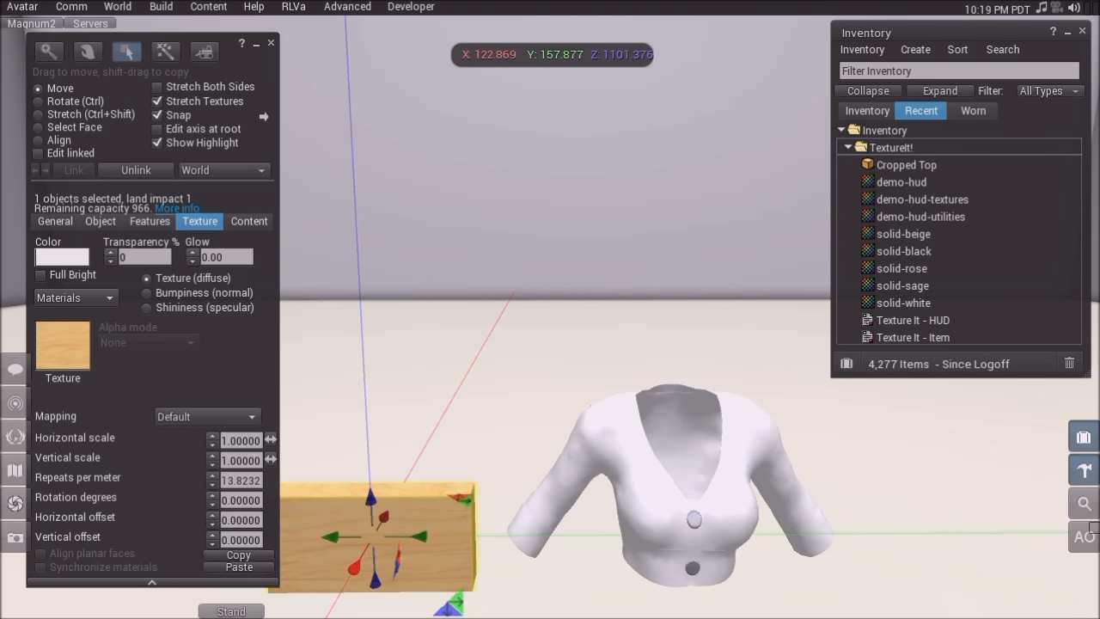
{"action": "key", "text": "Escape"}
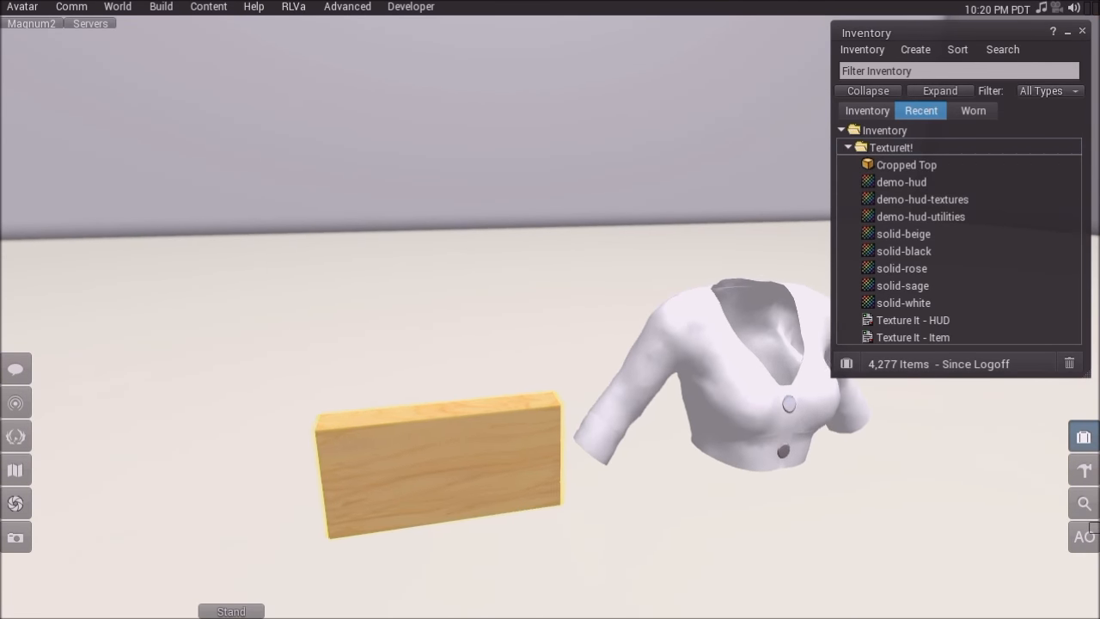
{"action": "key", "text": "ctrl+3"}
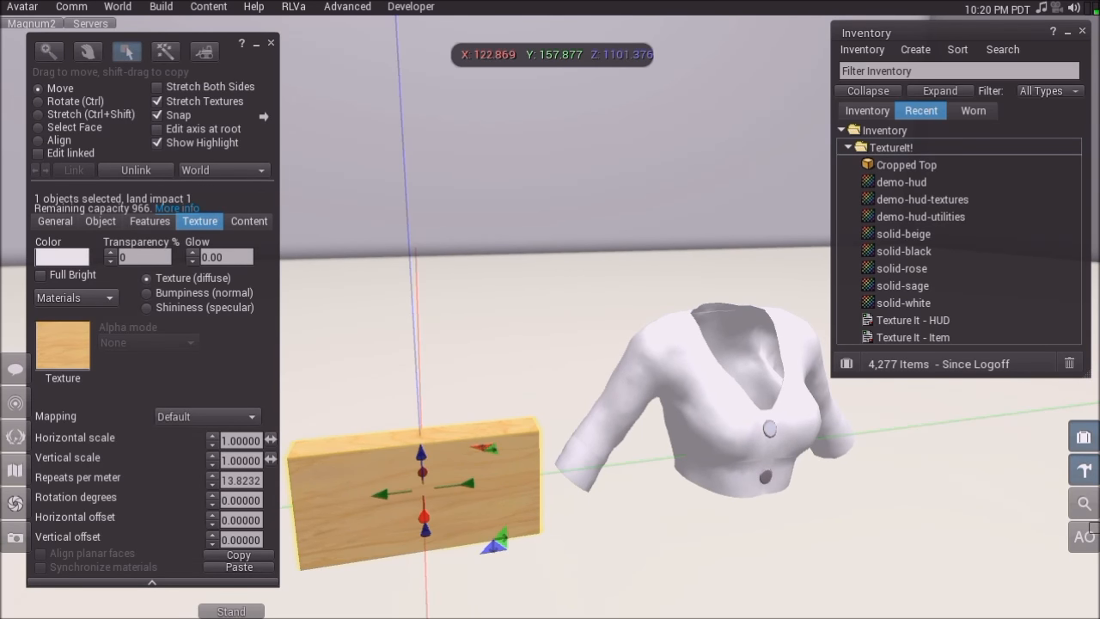
Step: Preview the demo-hud texture, apply it to the front face of the wooden panel and finish editing the panel
{"action": "double_click", "coordinate": [904, 183]}
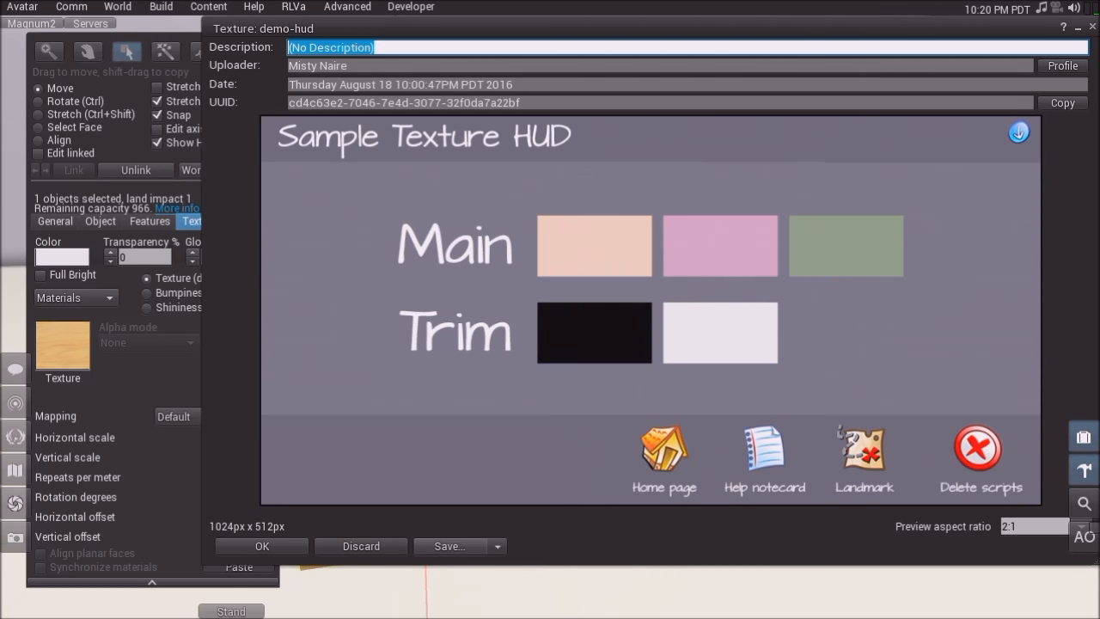
{"action": "left_click_drag", "start_coordinate": [924, 41], "coordinate": [823, 56]}
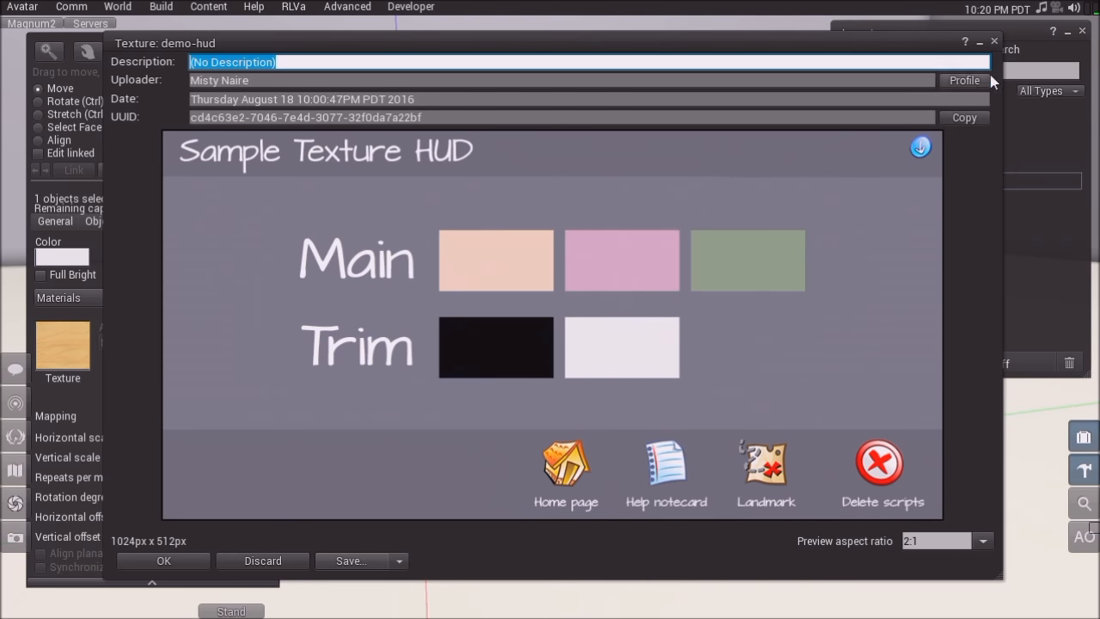
{"action": "left_click", "coordinate": [995, 43]}
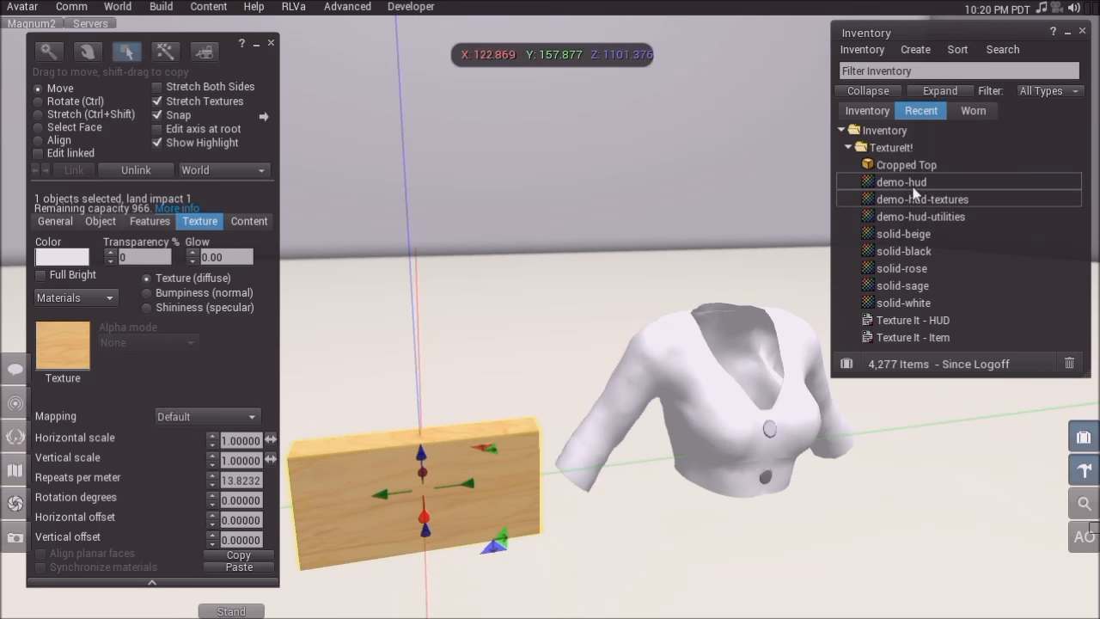
{"action": "left_click_drag", "start_coordinate": [902, 183], "coordinate": [350, 391]}
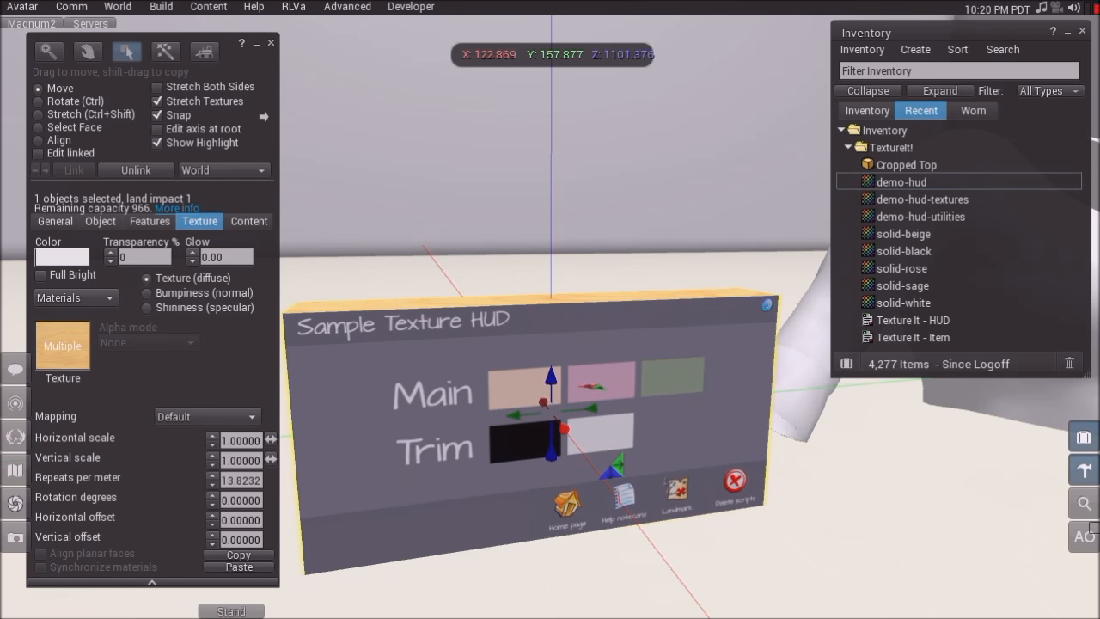
{"action": "key", "text": "Escape"}
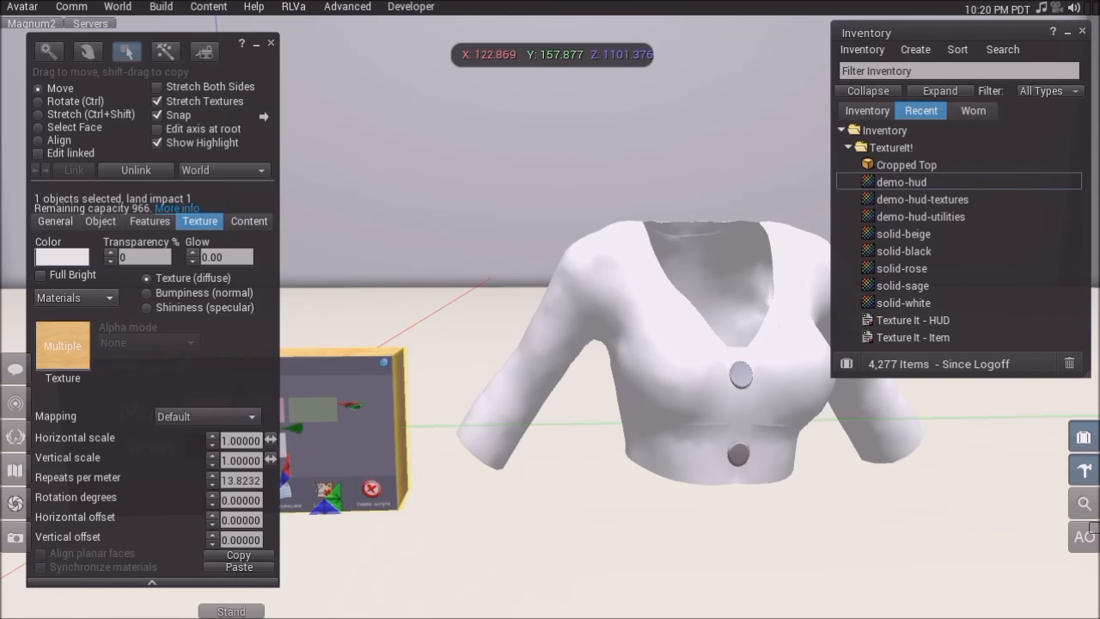
{"action": "left_click", "coordinate": [274, 43]}
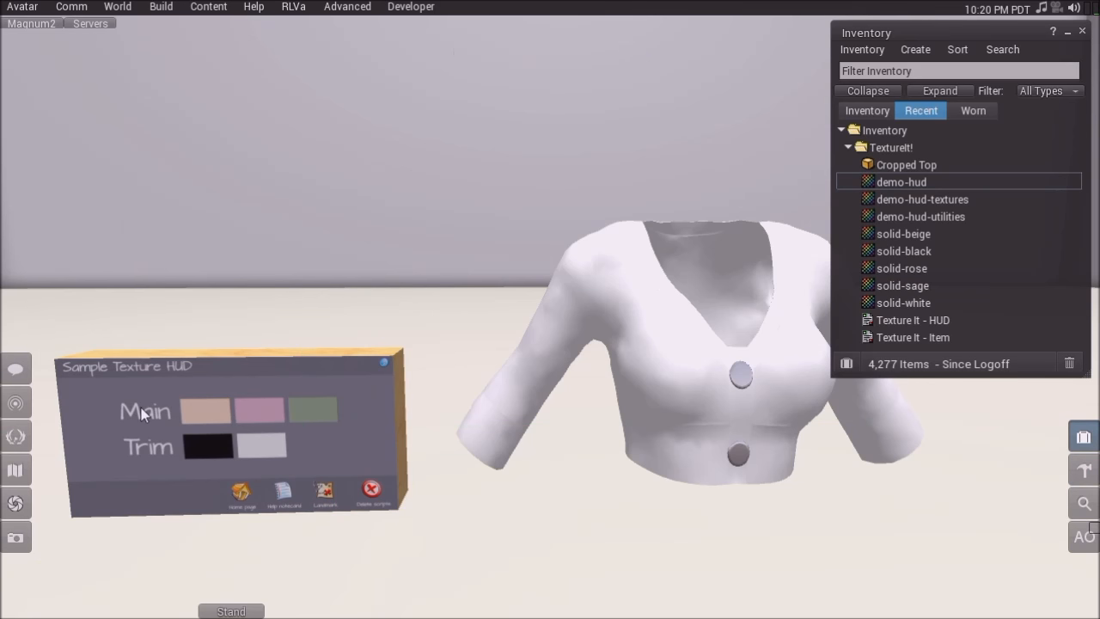
Step: Examine the cropped top as a selected object and compare it with the HUD panel next to it
{"action": "right_click", "coordinate": [714, 366]}
{"action": "mouse_move", "coordinate": [710, 84]}
{"action": "left_click", "coordinate": [834, 140]}
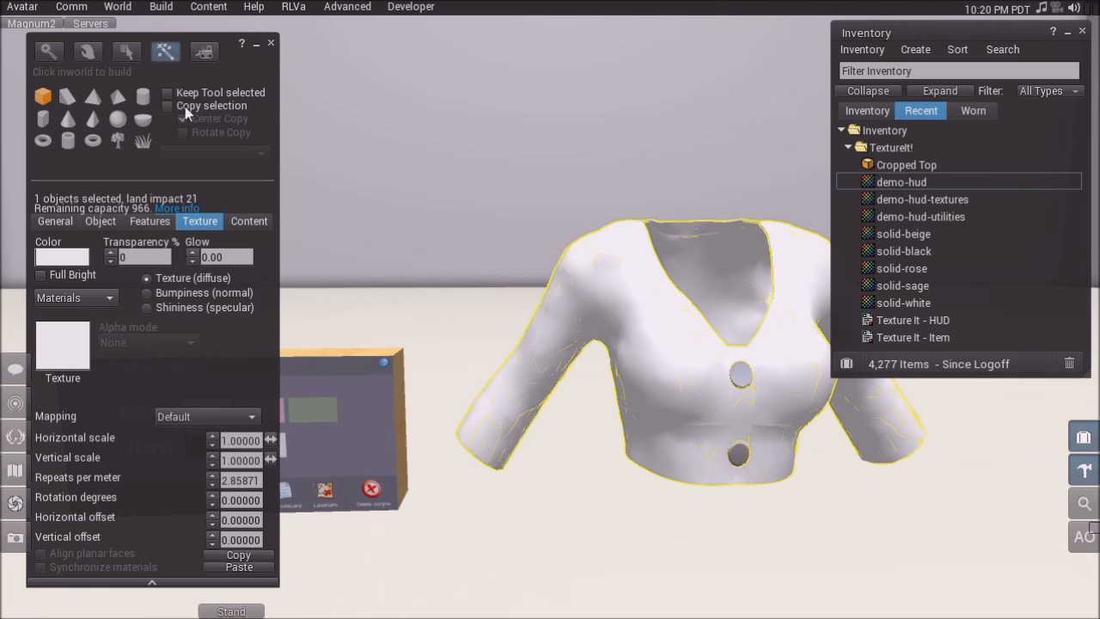
{"action": "left_click", "coordinate": [127, 52]}
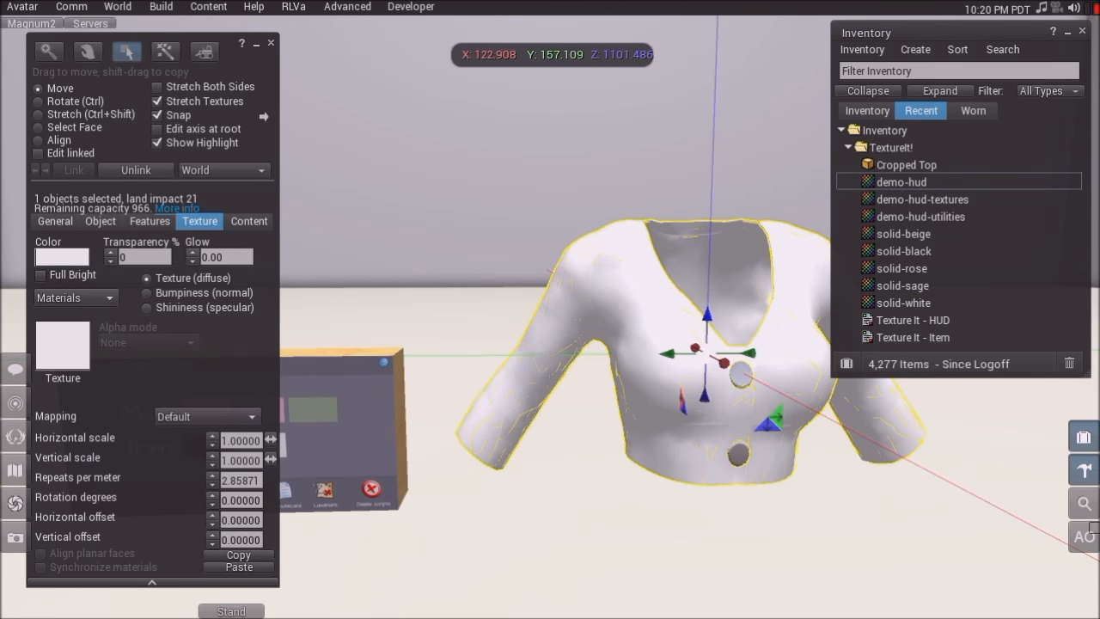
{"action": "left_click", "coordinate": [327, 388], "text": "alt"}
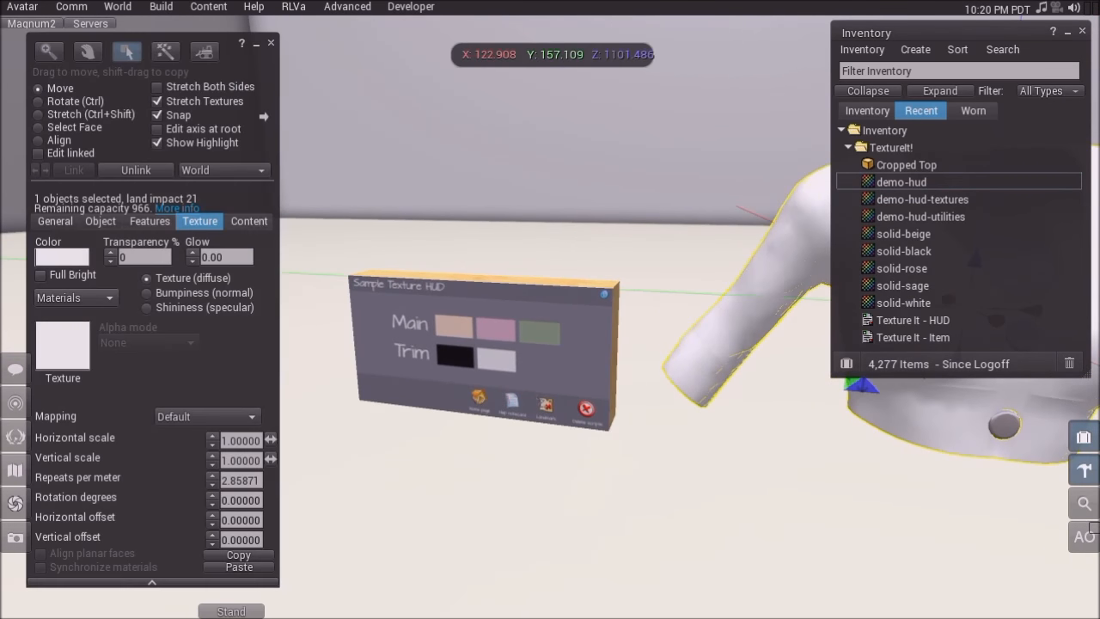
{"action": "left_click", "coordinate": [988, 404], "text": "alt"}
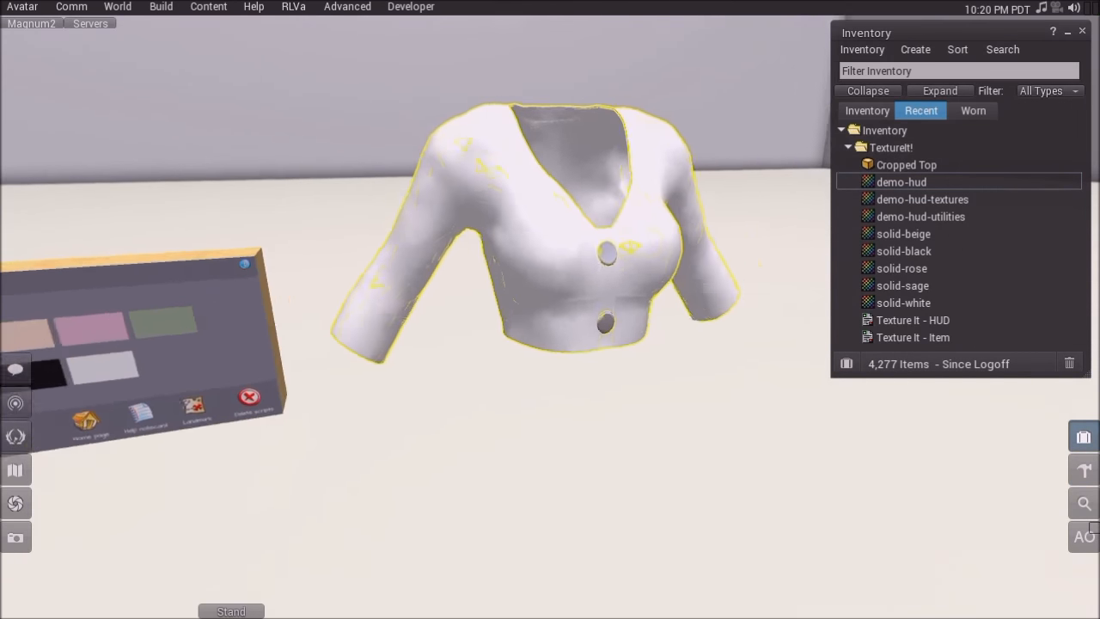
{"action": "left_click", "coordinate": [550, 446]}
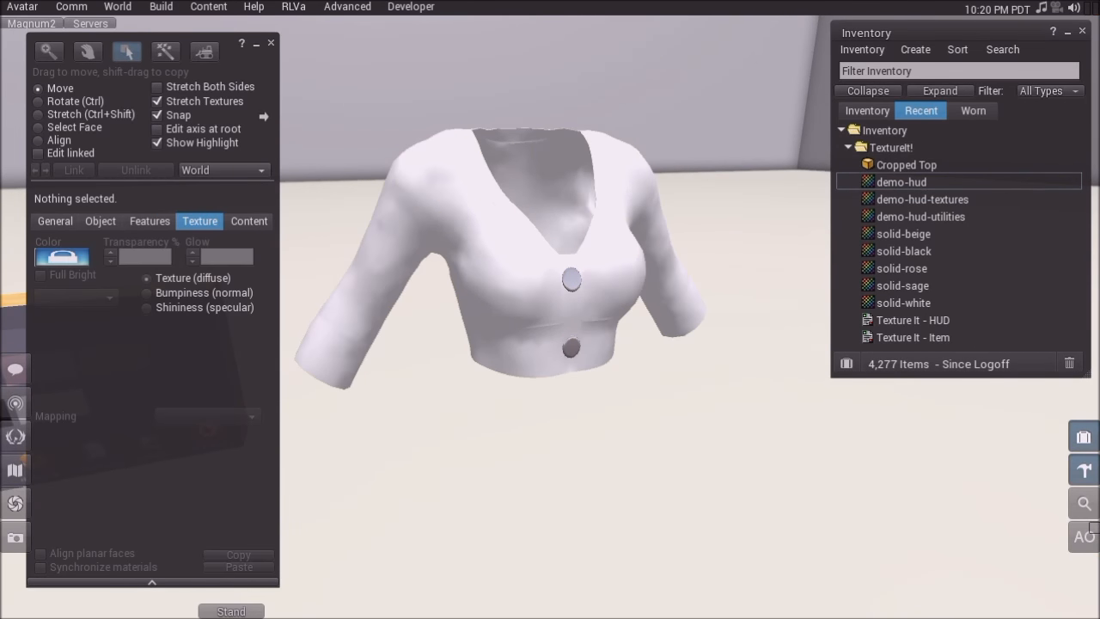
{"action": "left_click", "coordinate": [533, 301]}
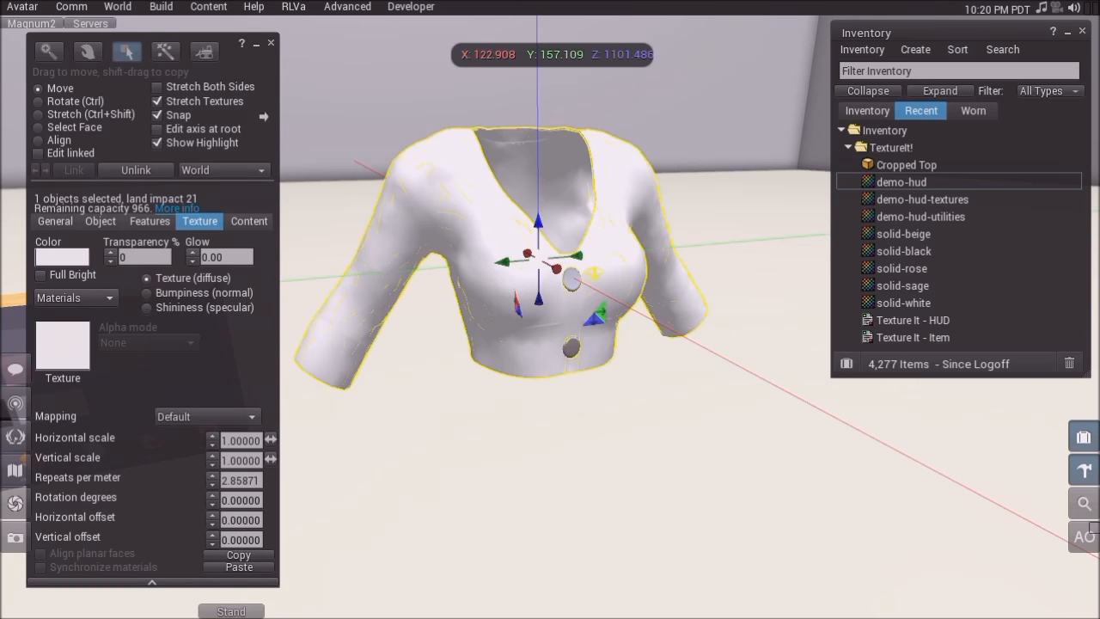
{"action": "left_click", "coordinate": [272, 43]}
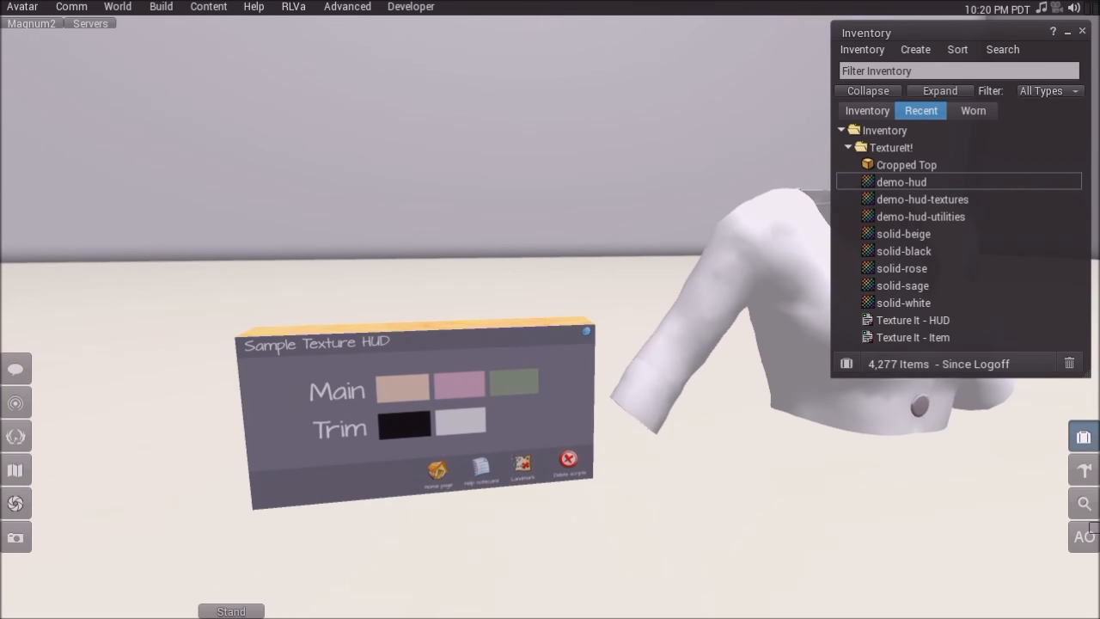
{"action": "left_click_drag", "start_coordinate": [498, 381], "coordinate": [598, 383], "text": "alt"}
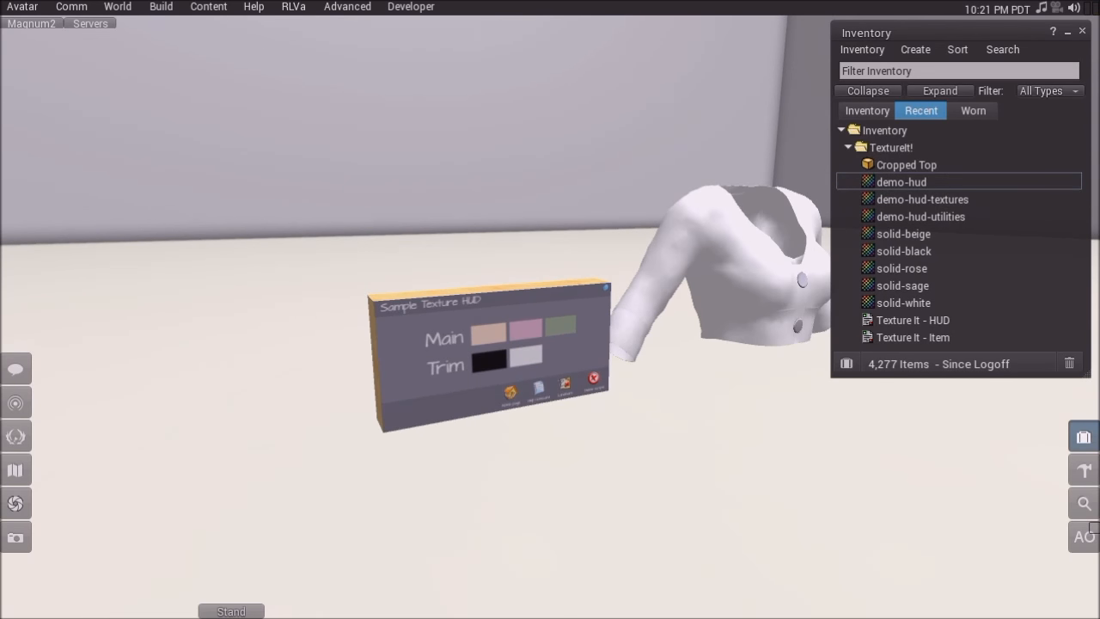
Step: Create a new box beside the HUD panel and shrink it into a small button block near the panel's front face
{"action": "left_click", "coordinate": [1084, 469]}
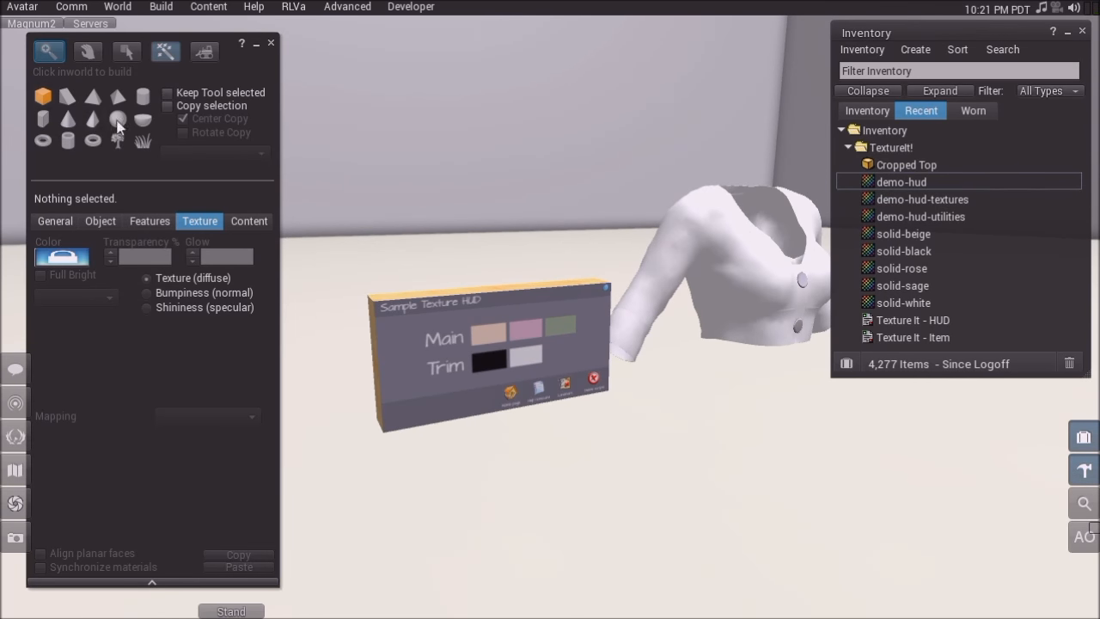
{"action": "left_click", "coordinate": [607, 468]}
{"action": "left_click_drag", "start_coordinate": [521, 94], "coordinate": [591, 314], "text": "ctrl+shift"}
{"action": "mouse_move", "coordinate": [577, 317]}
{"action": "left_mouse_down", "text": "alt"}
{"action": "mouse_move", "coordinate": [559, 297]}
{"action": "mouse_move", "coordinate": [579, 313]}
{"action": "left_mouse_up", "text": "alt"}
{"action": "left_click_drag", "start_coordinate": [617, 393], "coordinate": [644, 400]}
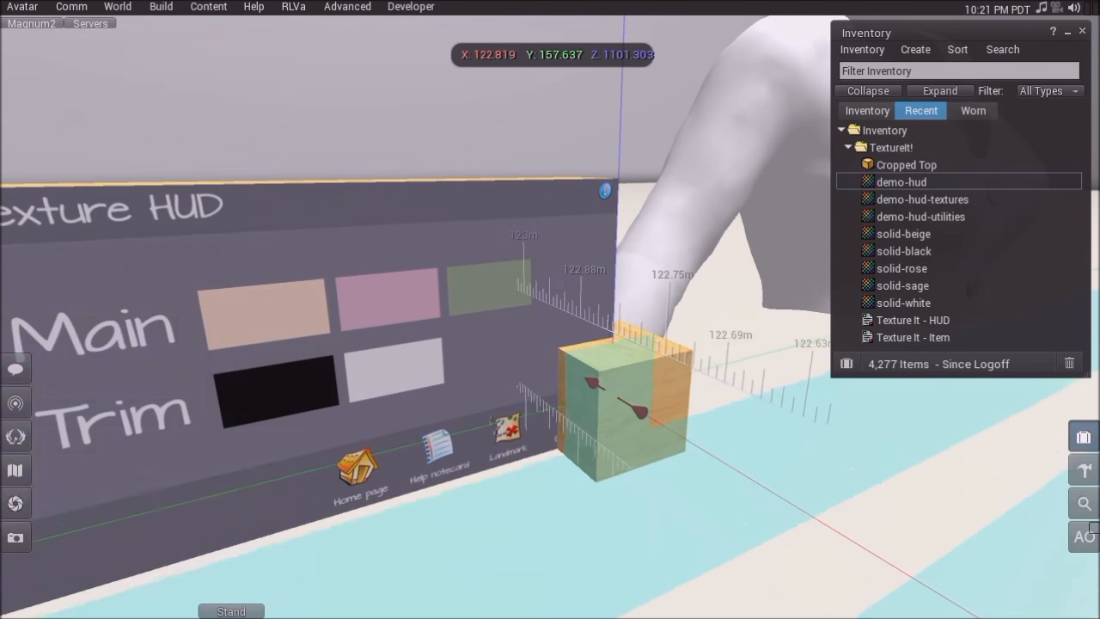
{"action": "left_click_drag", "start_coordinate": [611, 343], "coordinate": [576, 408]}
{"action": "mouse_move", "coordinate": [644, 452]}
{"action": "left_mouse_down", "text": "ctrl+shift"}
{"action": "mouse_move", "coordinate": [596, 420]}
{"action": "mouse_move", "coordinate": [636, 448]}
{"action": "left_mouse_up", "text": "ctrl+shift"}
Step: Move the small box over the icon at the panel's upper-right corner and resize it to about 0.03 m wide and tall
{"action": "left_click_drag", "start_coordinate": [609, 391], "coordinate": [616, 173]}
{"action": "left_click_drag", "start_coordinate": [550, 211], "coordinate": [424, 225], "text": "alt"}
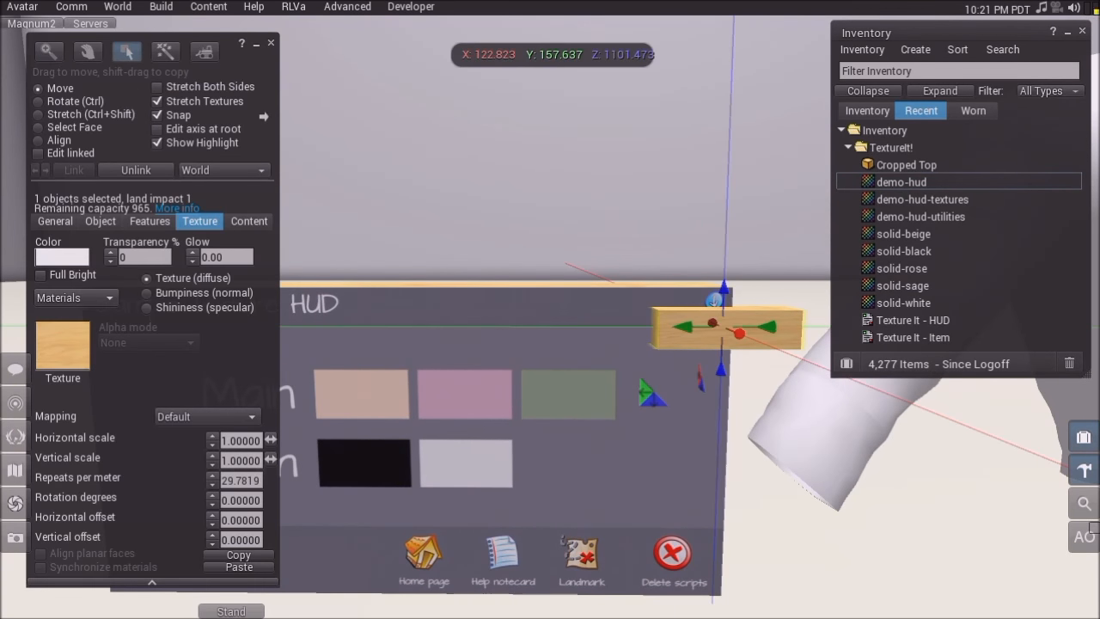
{"action": "mouse_move", "coordinate": [683, 326]}
{"action": "left_mouse_down"}
{"action": "mouse_move", "coordinate": [622, 326]}
{"action": "mouse_move", "coordinate": [690, 326]}
{"action": "left_mouse_up"}
{"action": "left_click_drag", "start_coordinate": [710, 369], "coordinate": [711, 353]}
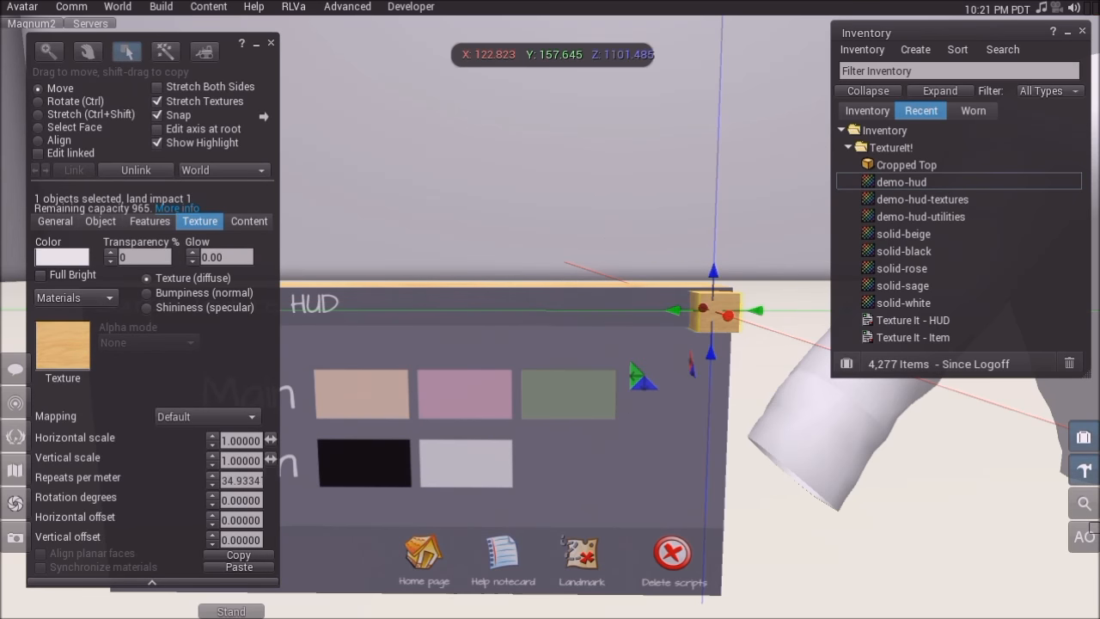
Step: Copy the corner box onto the panel's sage Main swatch and stretch it to cover the swatch
{"action": "left_click_drag", "start_coordinate": [675, 310], "coordinate": [541, 310], "text": "shift"}
{"action": "left_click_drag", "start_coordinate": [507, 368], "coordinate": [509, 452]}
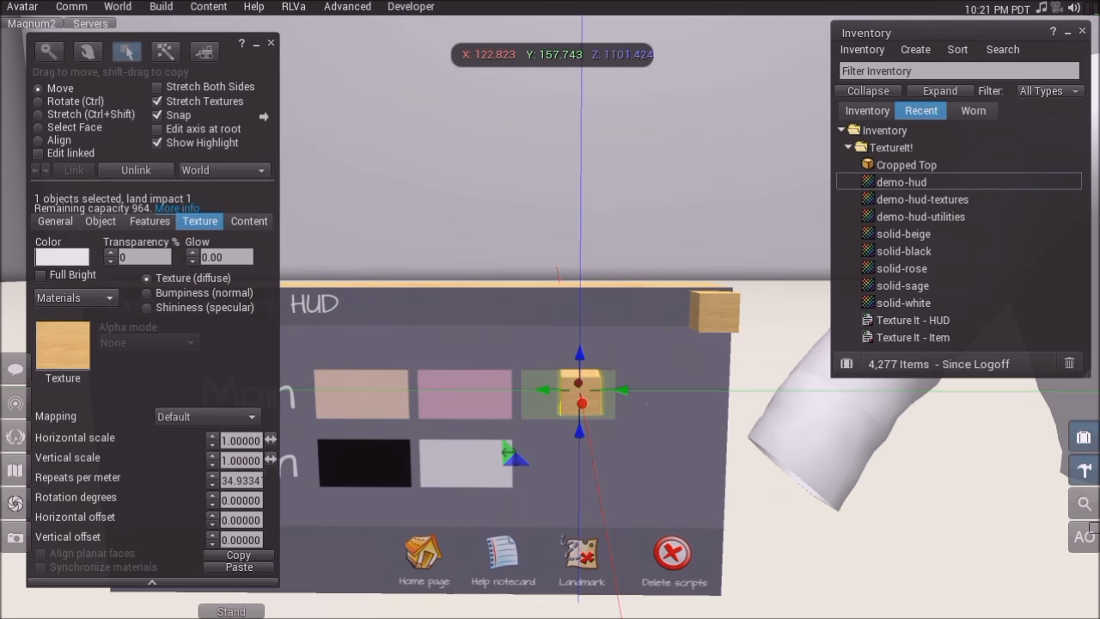
{"action": "key", "text": "ctrl+shift"}
{"action": "left_click_drag", "start_coordinate": [582, 392], "coordinate": [633, 327], "text": "alt"}
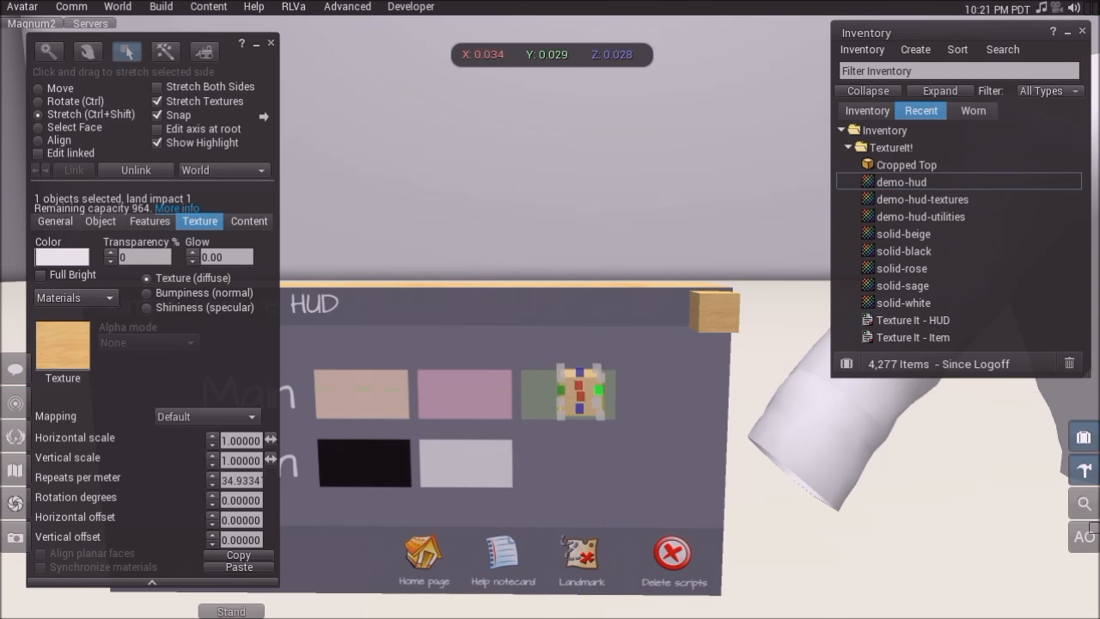
{"action": "left_click_drag", "start_coordinate": [534, 327], "coordinate": [473, 327], "text": "ctrl+shift"}
{"action": "left_click_drag", "start_coordinate": [552, 361], "coordinate": [685, 422], "text": "ctrl+shift"}
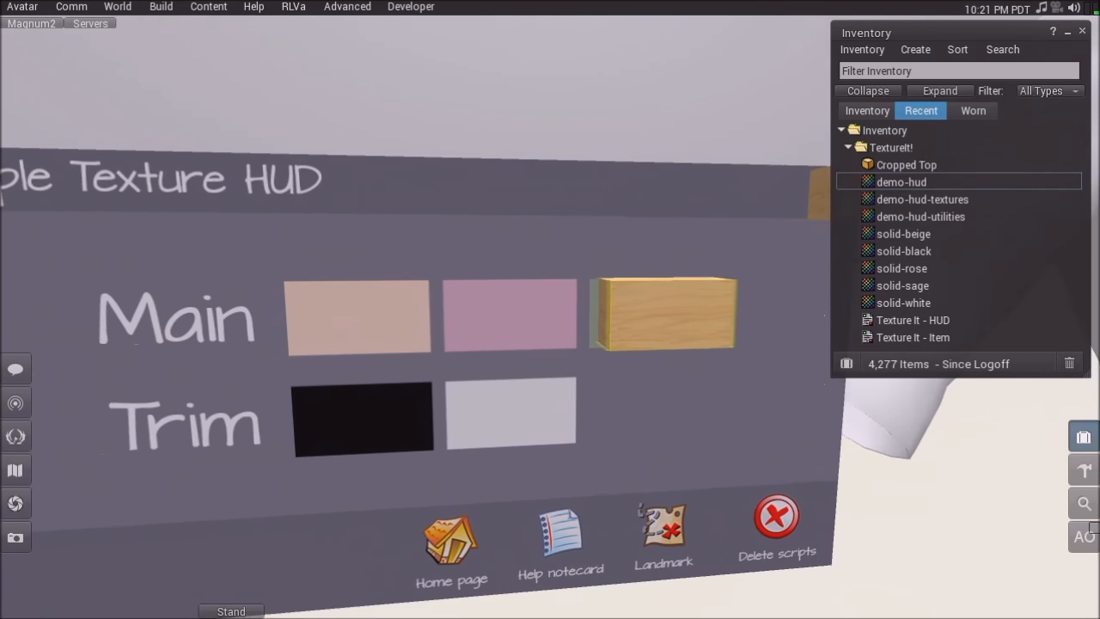
Step: Copy the sage swatch's box onto the rose and beige Main swatches and the black and white Trim swatches
{"action": "left_click_drag", "start_coordinate": [657, 318], "coordinate": [506, 319], "text": "shift"}
{"action": "left_click_drag", "start_coordinate": [505, 319], "coordinate": [354, 320], "text": "shift"}
{"action": "left_click_drag", "start_coordinate": [397, 356], "coordinate": [398, 462], "text": "shift"}
{"action": "left_click_drag", "start_coordinate": [439, 419], "coordinate": [590, 414], "text": "shift"}
Step: Copy a Trim box down to the utility icon row, align it over an icon and narrow it to the icon's width
{"action": "left_click_drag", "start_coordinate": [539, 453], "coordinate": [545, 533], "text": "shift"}
{"action": "left_click_drag", "start_coordinate": [591, 365], "coordinate": [612, 322], "text": "ctrl+alt"}
{"action": "left_click_drag", "start_coordinate": [590, 362], "coordinate": [515, 365]}
{"action": "left_click_drag", "start_coordinate": [551, 326], "coordinate": [552, 338]}
{"action": "key", "text": "ctrl+shift"}
{"action": "left_click_drag", "start_coordinate": [644, 370], "coordinate": [598, 371], "text": "ctrl+shift"}
Step: Copy the icon-sized box across the utility row to cover the Landmark and Delete scripts icons
{"action": "left_click_drag", "start_coordinate": [550, 378], "coordinate": [509, 396], "text": "alt"}
{"action": "left_click_drag", "start_coordinate": [510, 351], "coordinate": [696, 436], "text": "ctrl+alt"}
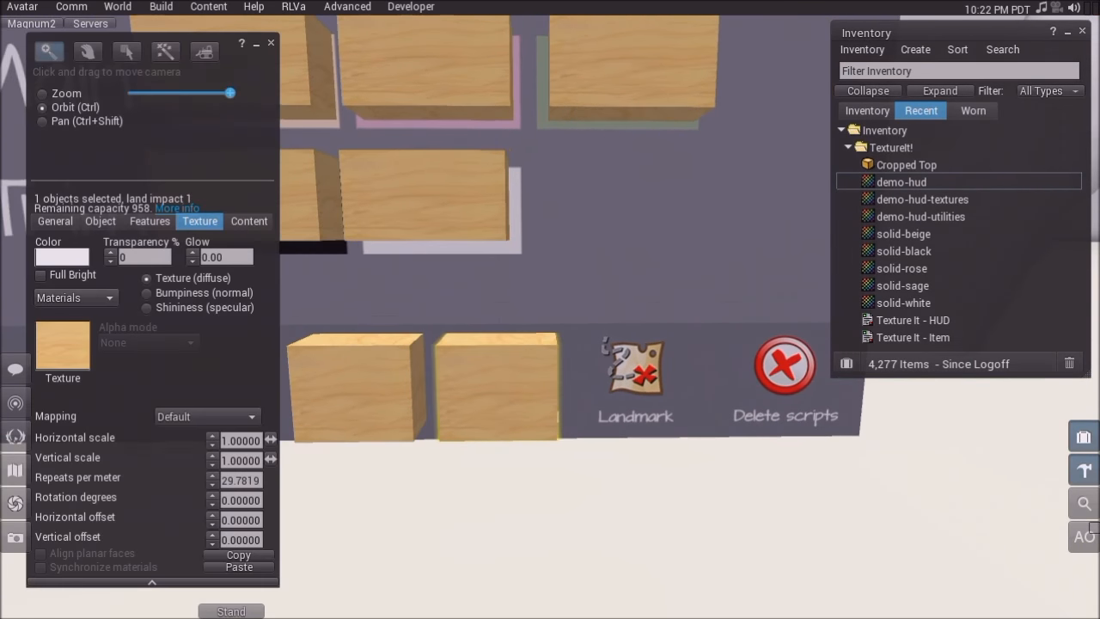
{"action": "left_click_drag", "start_coordinate": [542, 383], "coordinate": [828, 380], "text": "shift"}
Step: Copy the beige Main swatch's box to the upper end of the panel's left side and shrink it into a small side block
{"action": "left_click_drag", "start_coordinate": [423, 201], "coordinate": [568, 293], "text": "alt"}
{"action": "left_click", "coordinate": [569, 251]}
{"action": "left_click", "coordinate": [424, 251]}
{"action": "left_click_drag", "start_coordinate": [427, 283], "coordinate": [670, 344], "text": "ctrl+shift"}
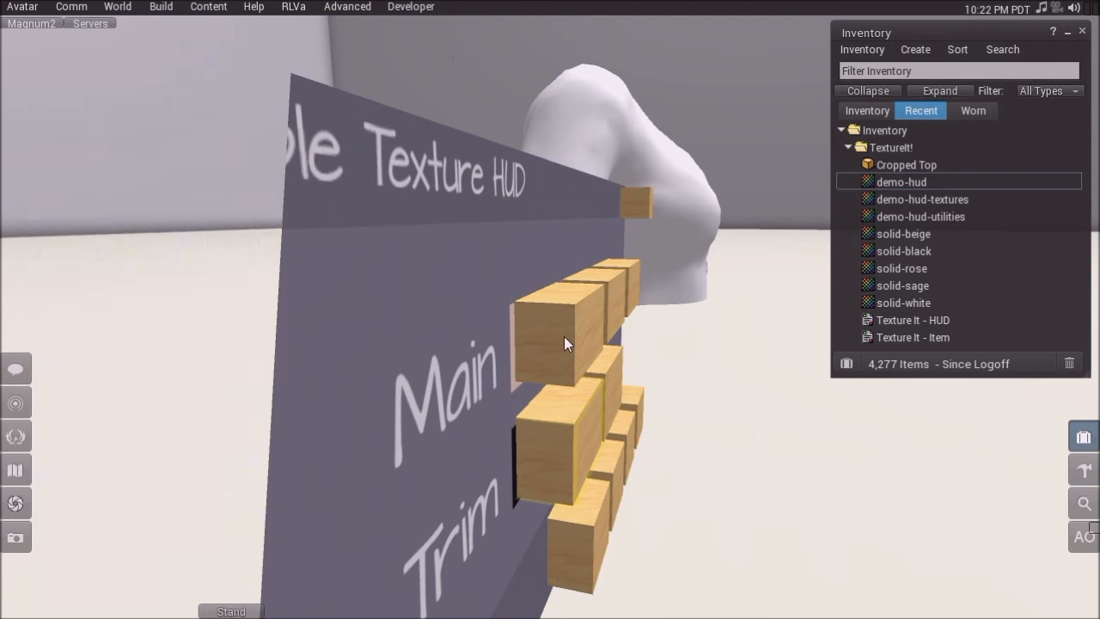
{"action": "left_click", "coordinate": [563, 343]}
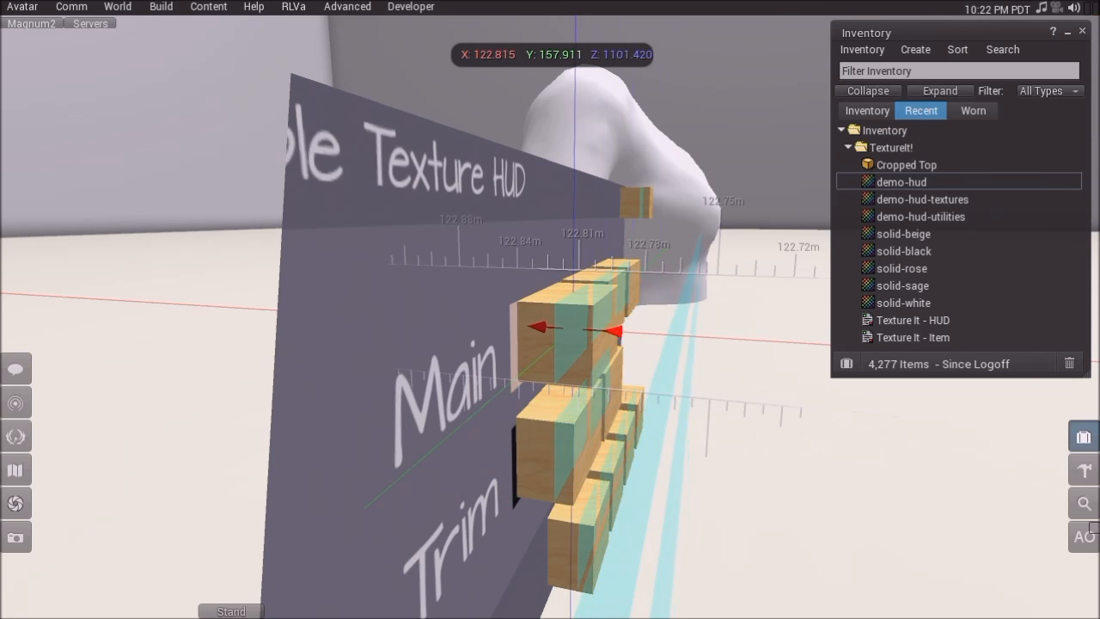
{"action": "key", "text": "Escape"}
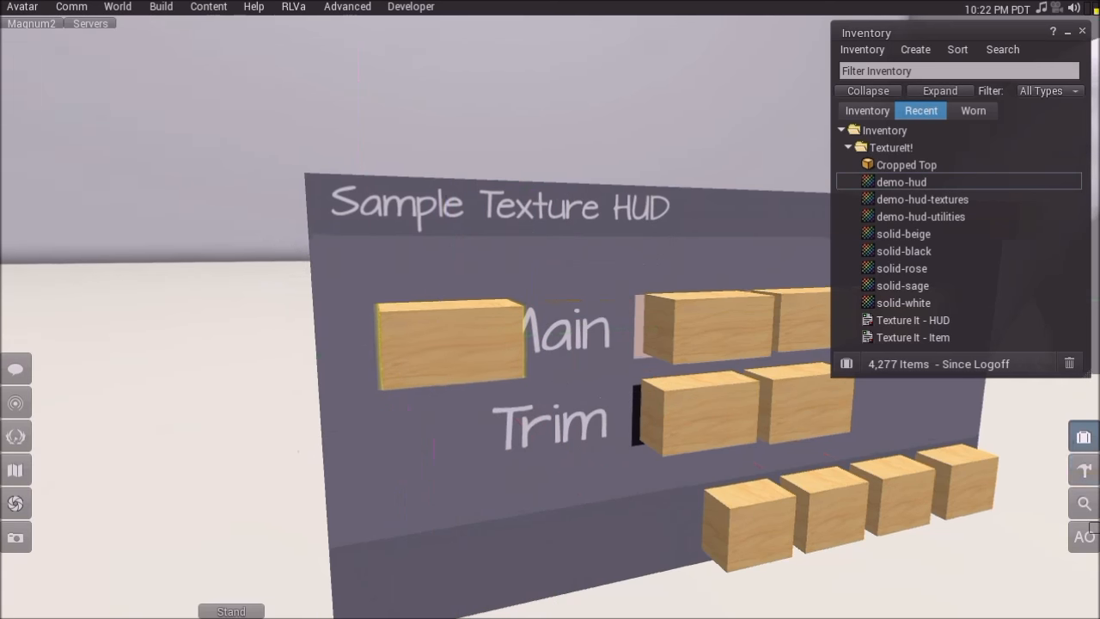
{"action": "left_click_drag", "start_coordinate": [623, 335], "coordinate": [524, 337], "text": "ctrl+alt"}
{"action": "left_click_drag", "start_coordinate": [487, 288], "coordinate": [489, 200]}
{"action": "key", "text": "Escape"}
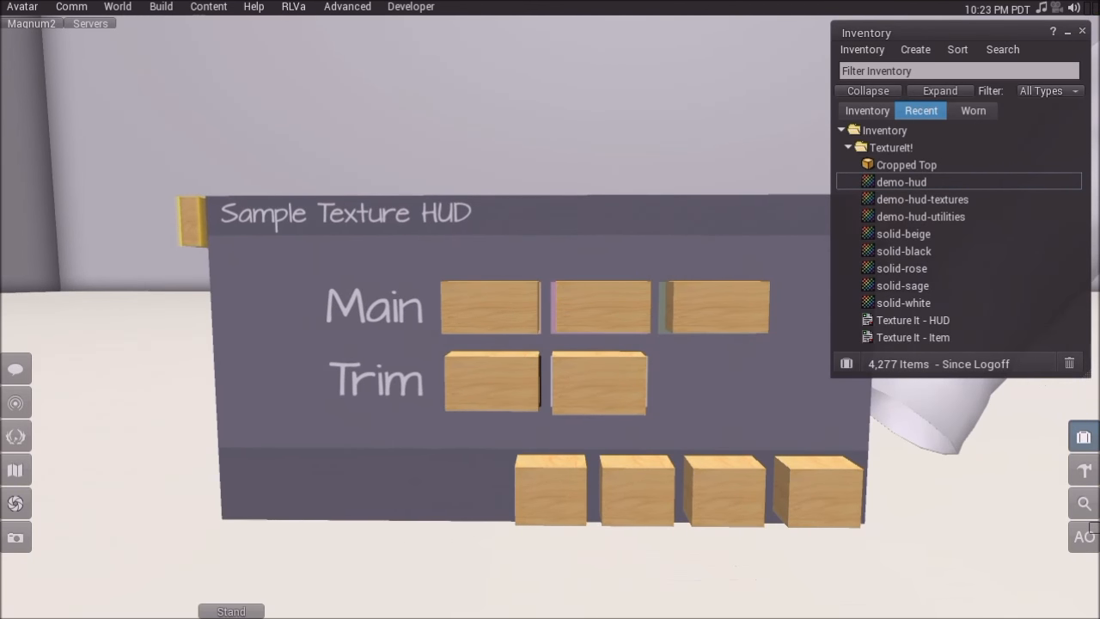
Step: Select the panel with all its boxes, reselect the side box last as the root, and link everything into one object
{"action": "left_click_drag", "start_coordinate": [550, 309], "coordinate": [550, 356], "text": "ctrl+alt"}
{"action": "left_click_drag", "start_coordinate": [798, 241], "coordinate": [306, 507]}
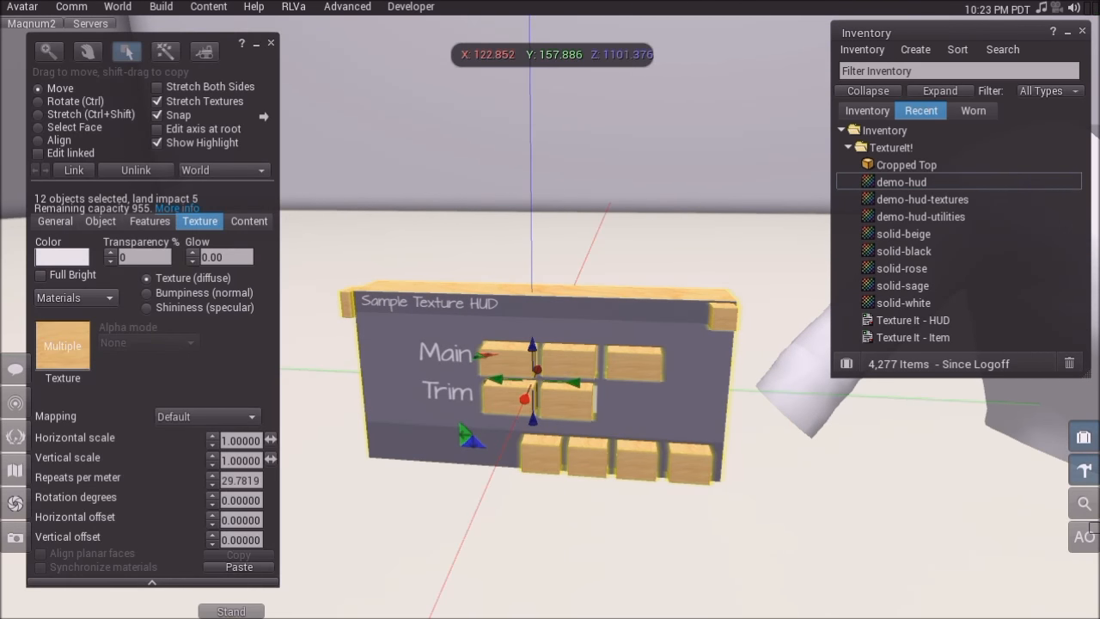
{"action": "left_click_drag", "start_coordinate": [346, 304], "coordinate": [455, 223], "text": "alt"}
{"action": "left_click", "coordinate": [519, 323], "text": "shift"}
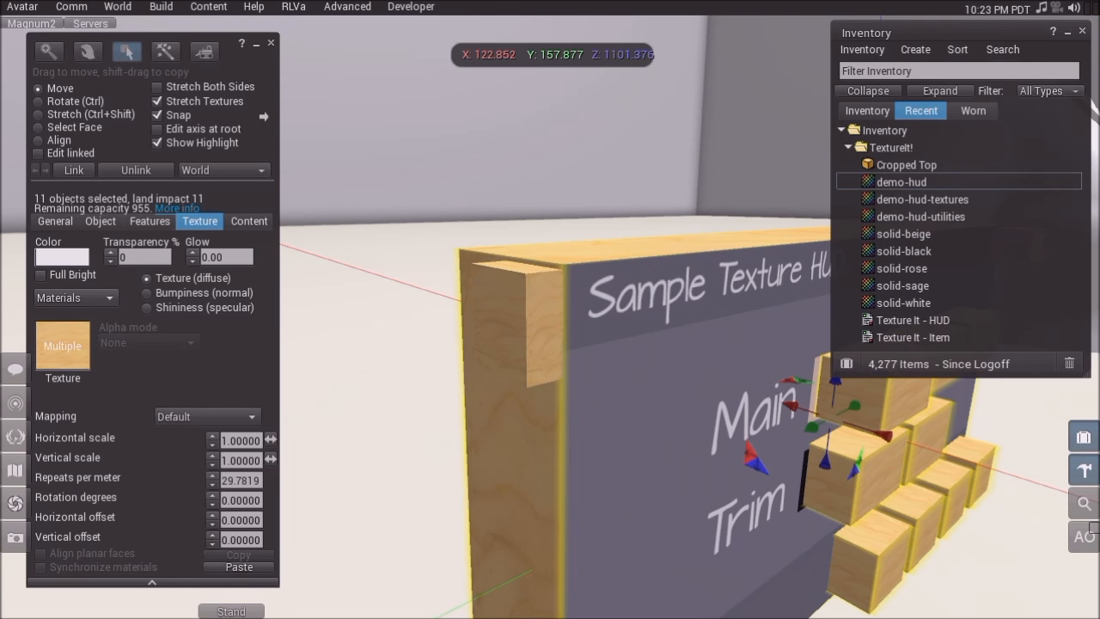
{"action": "left_click", "coordinate": [519, 324], "text": "shift"}
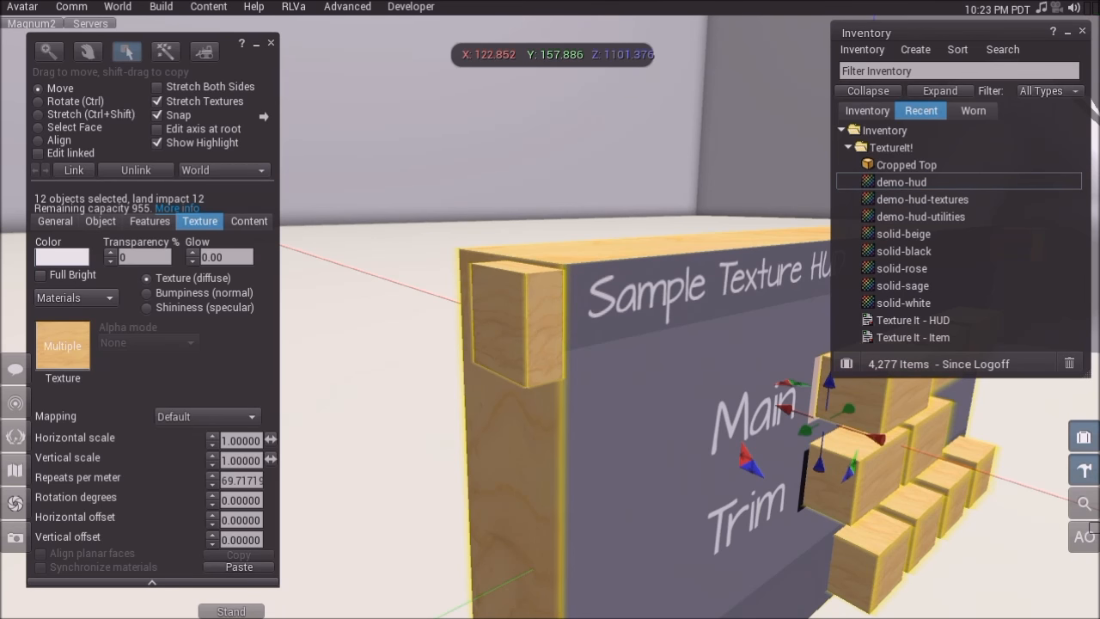
{"action": "key", "text": "ctrl+l"}
{"action": "key", "text": "Escape"}
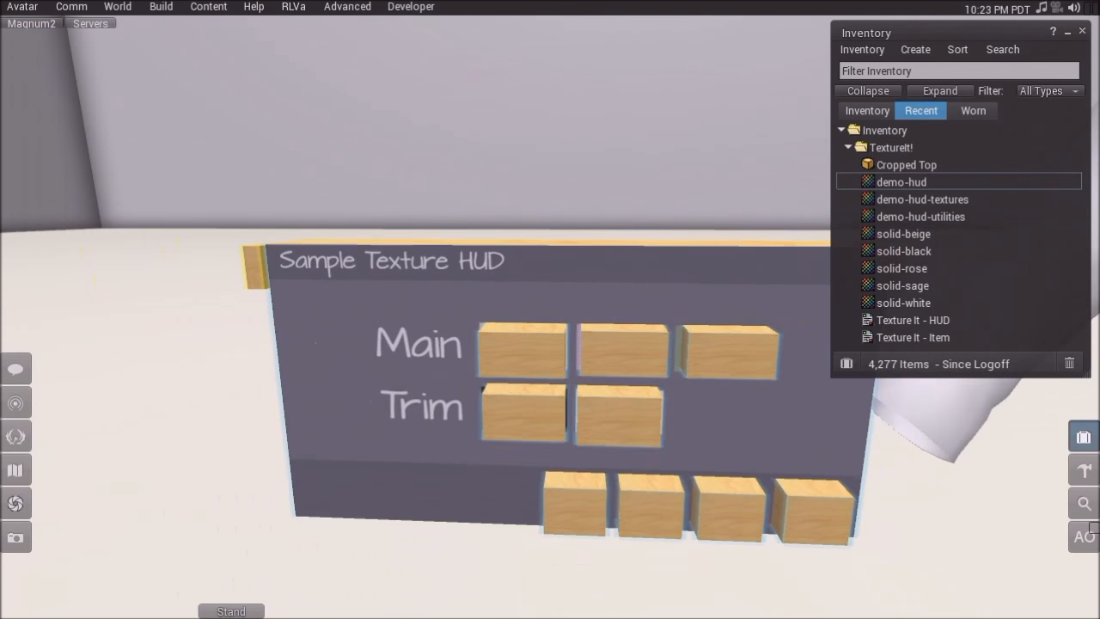
{"action": "left_click_drag", "start_coordinate": [567, 378], "coordinate": [614, 378], "text": "alt"}
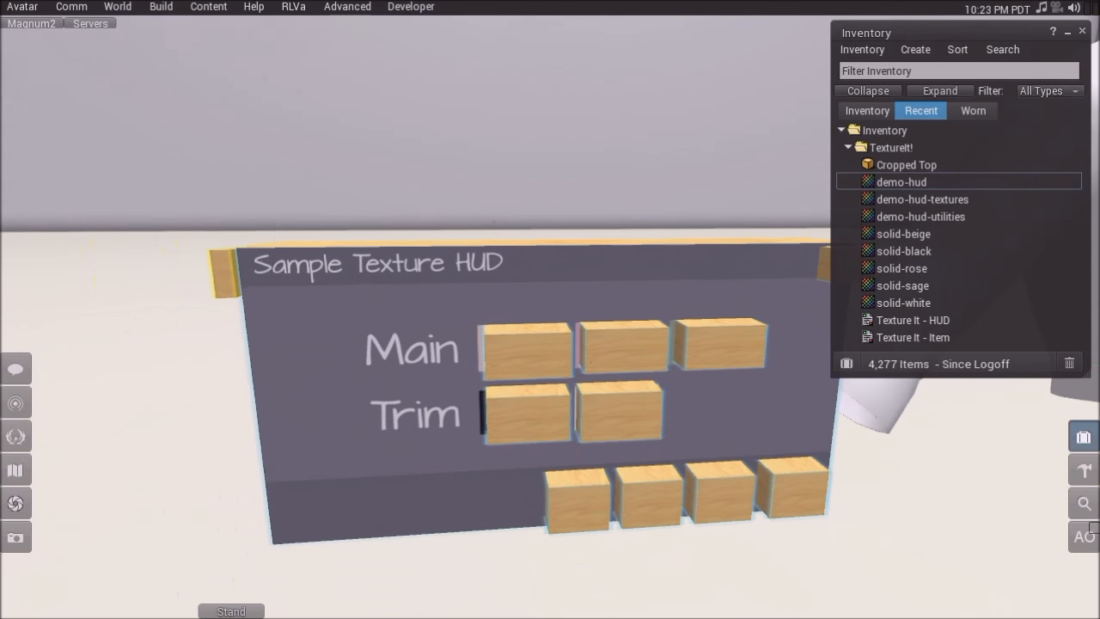
{"action": "left_click", "coordinate": [271, 44]}
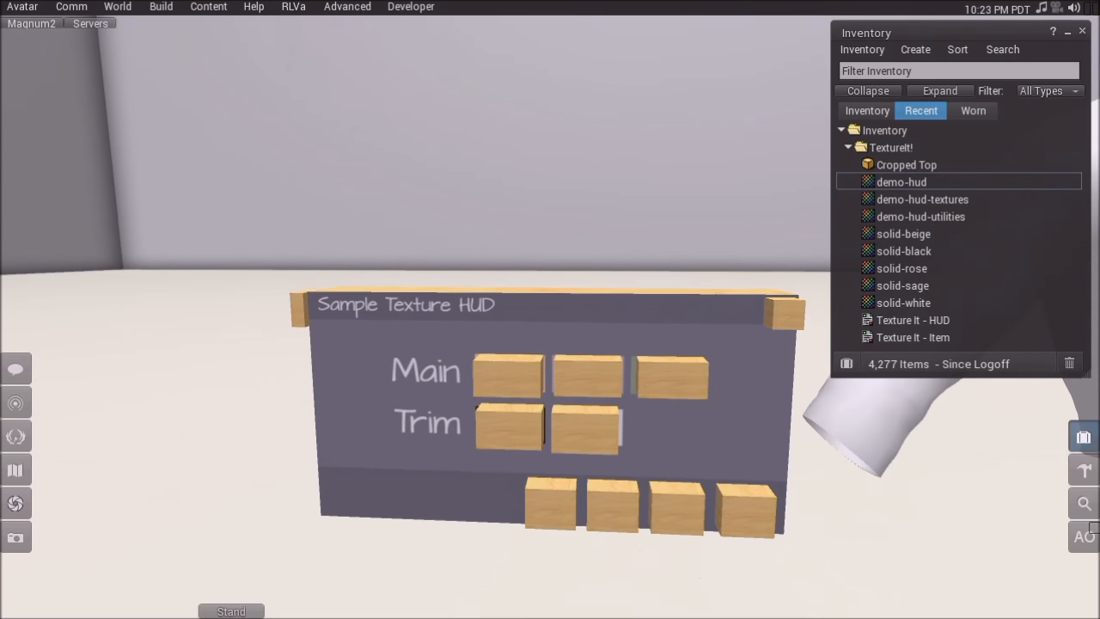
Step: Rename the linked panel object as Demo HUD and finish editing it
{"action": "right_click", "coordinate": [550, 326]}
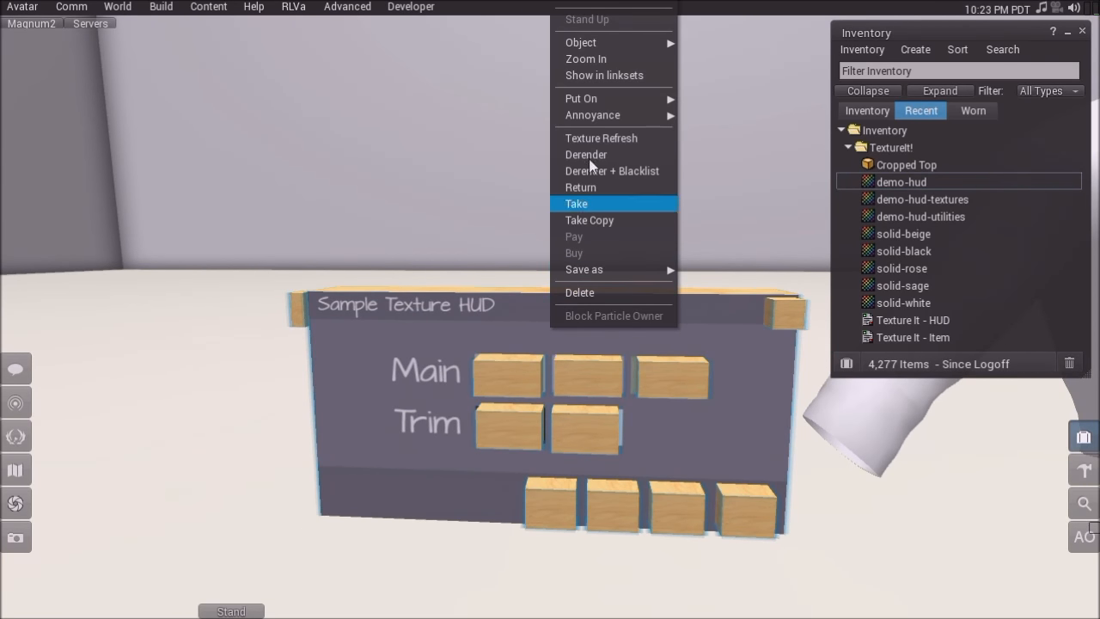
{"action": "left_click_drag", "start_coordinate": [612, 384], "coordinate": [606, 451], "text": "ctrl+alt"}
{"action": "right_click", "coordinate": [602, 485]}
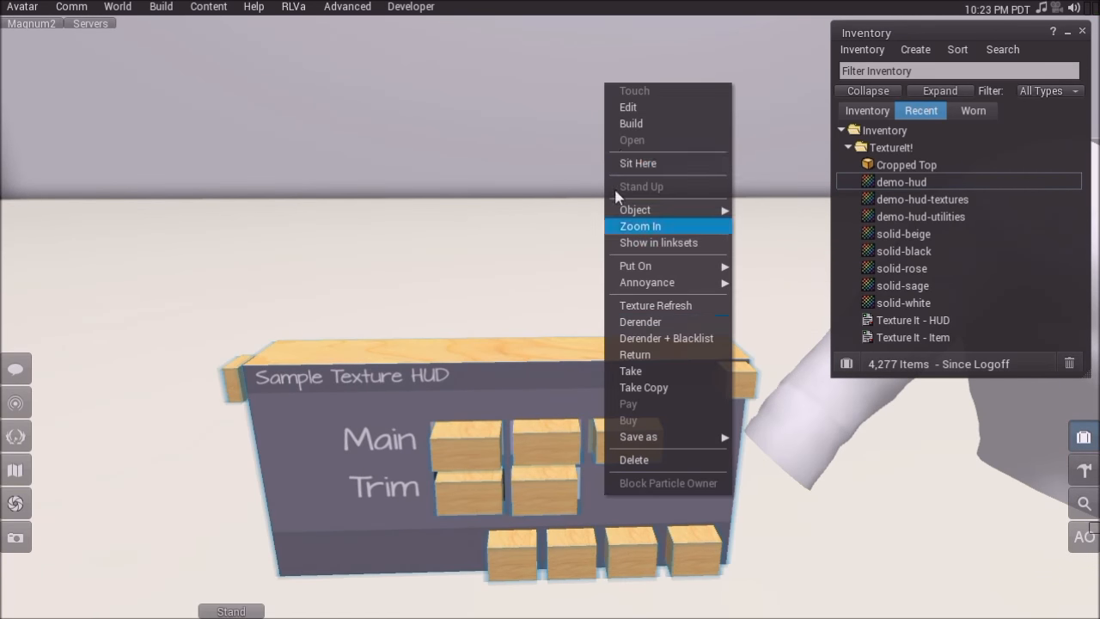
{"action": "left_click", "coordinate": [627, 107]}
{"action": "left_click", "coordinate": [55, 221]}
{"action": "left_click", "coordinate": [193, 241]}
{"action": "type", "text": "Demo HUD"}
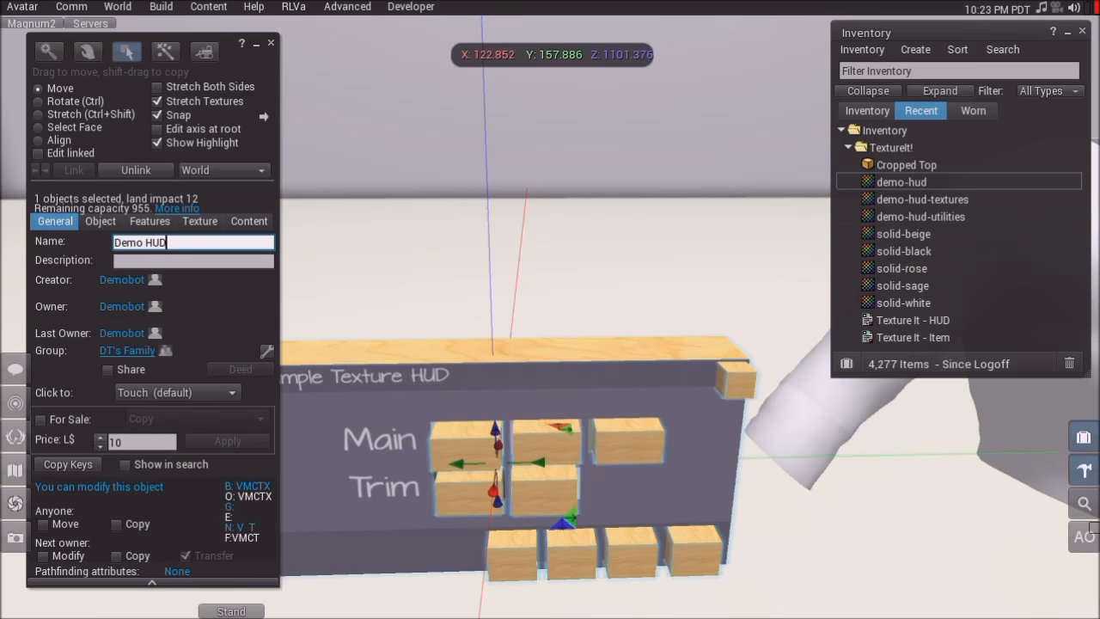
{"action": "key", "text": "Return"}
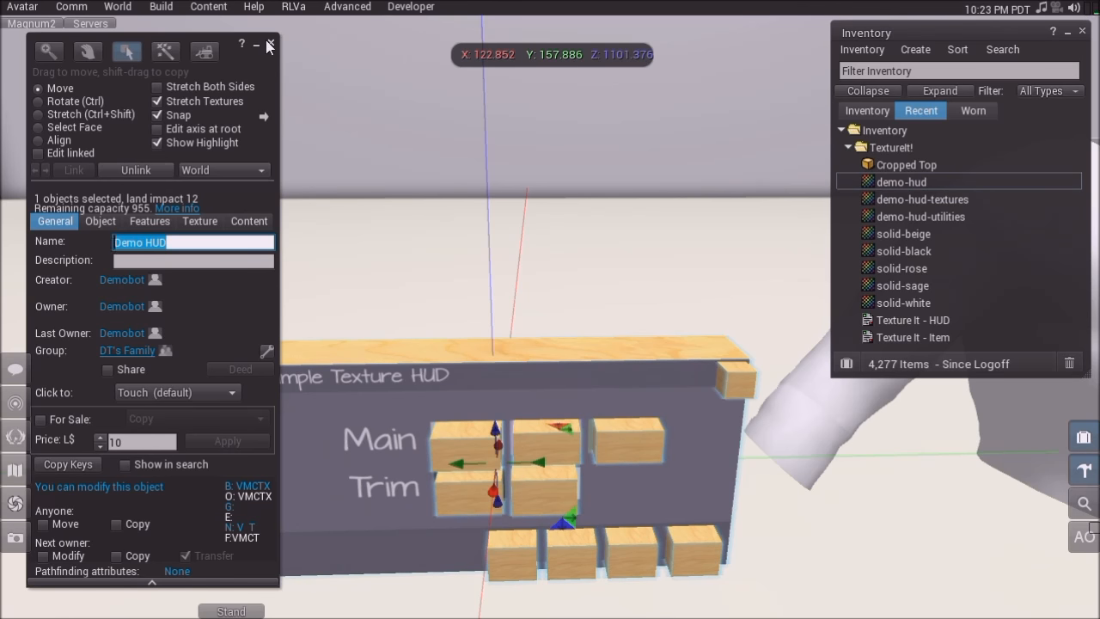
{"action": "left_click", "coordinate": [272, 43]}
Step: Take the Demo HUD into inventory and move it from Objects into the TextureIt! folder
{"action": "right_click", "coordinate": [519, 407]}
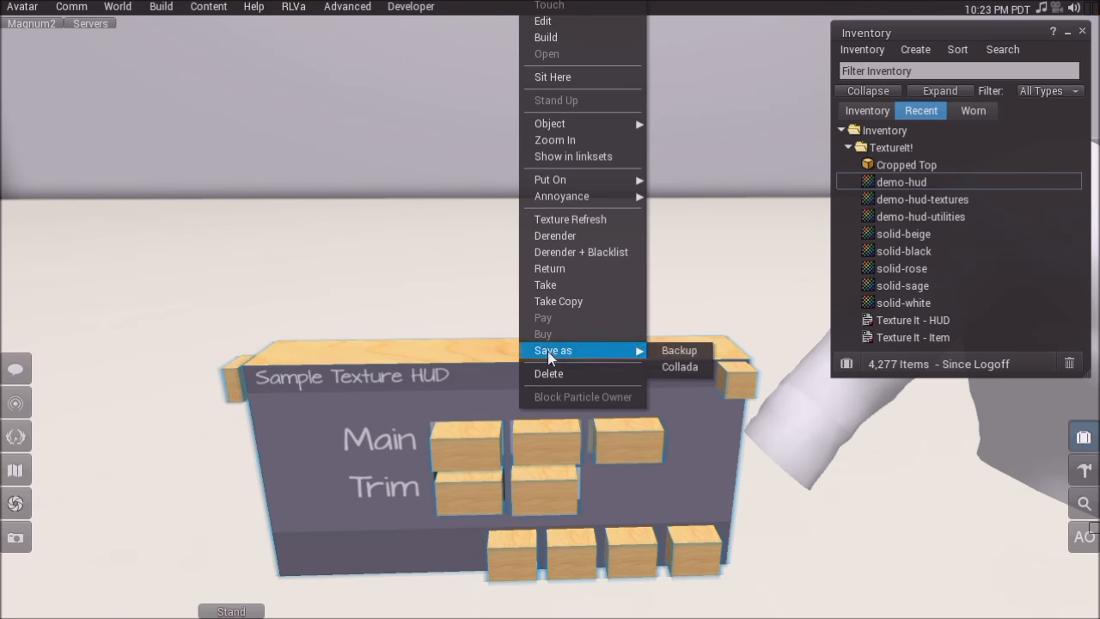
{"action": "left_click", "coordinate": [565, 284]}
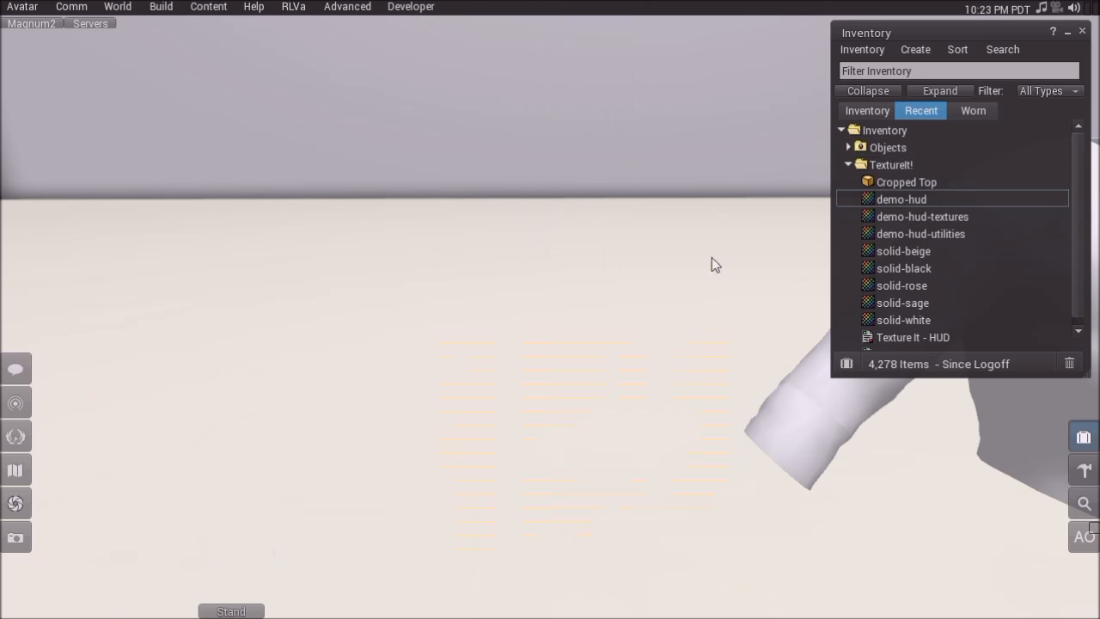
{"action": "left_click", "coordinate": [849, 147]}
{"action": "left_click_drag", "start_coordinate": [914, 166], "coordinate": [913, 216]}
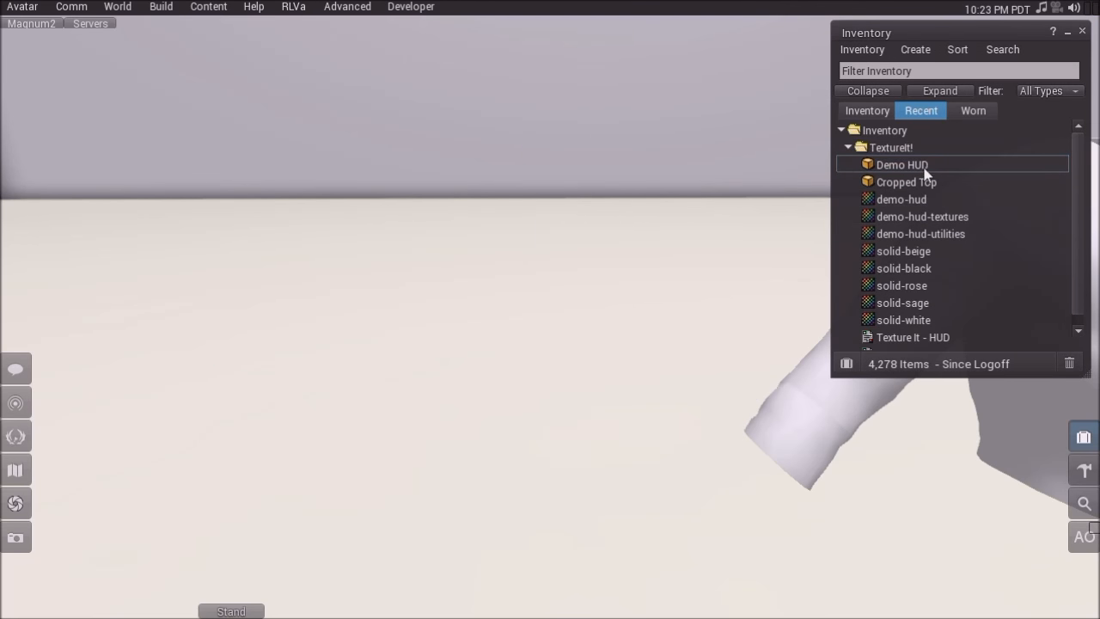
Step: Attach the Demo HUD from inventory to the Center HUD position
{"action": "right_click", "coordinate": [926, 169]}
{"action": "mouse_move", "coordinate": [961, 456]}
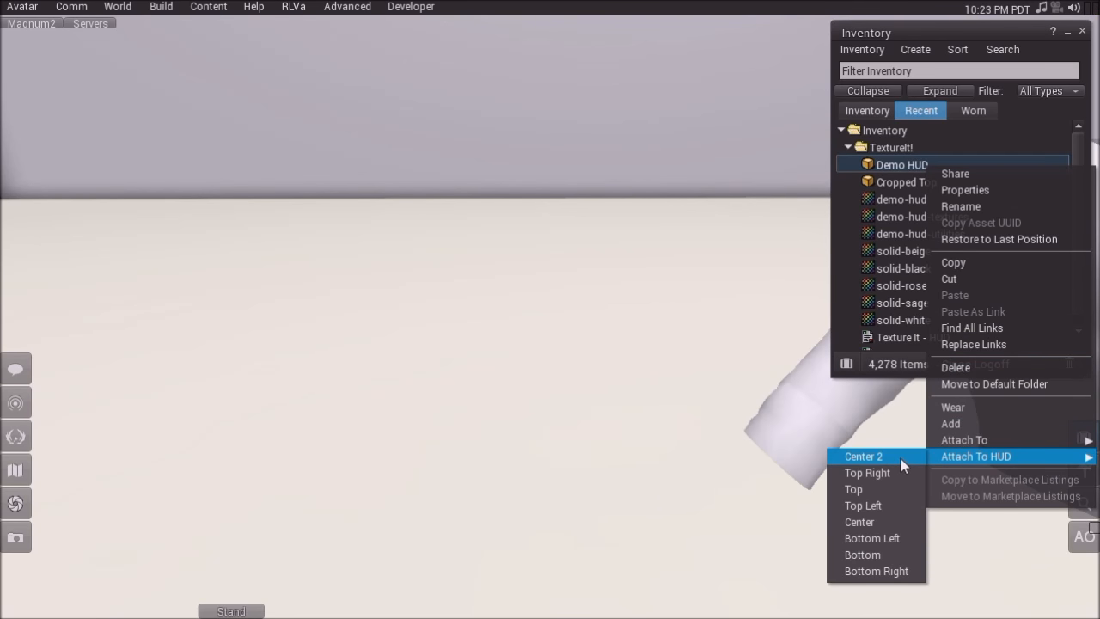
{"action": "left_click", "coordinate": [894, 526]}
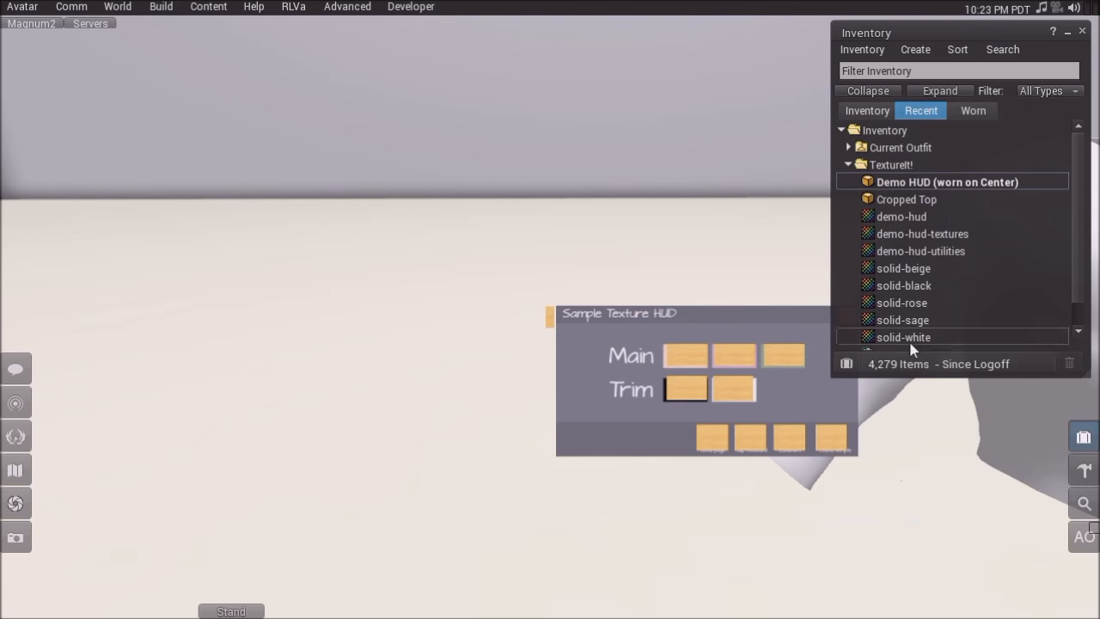
Step: Edit the worn Demo HUD, shift it sideways on the screen and scale the whole linkset up to a readable size
{"action": "right_click", "coordinate": [751, 333]}
{"action": "left_click", "coordinate": [795, 7]}
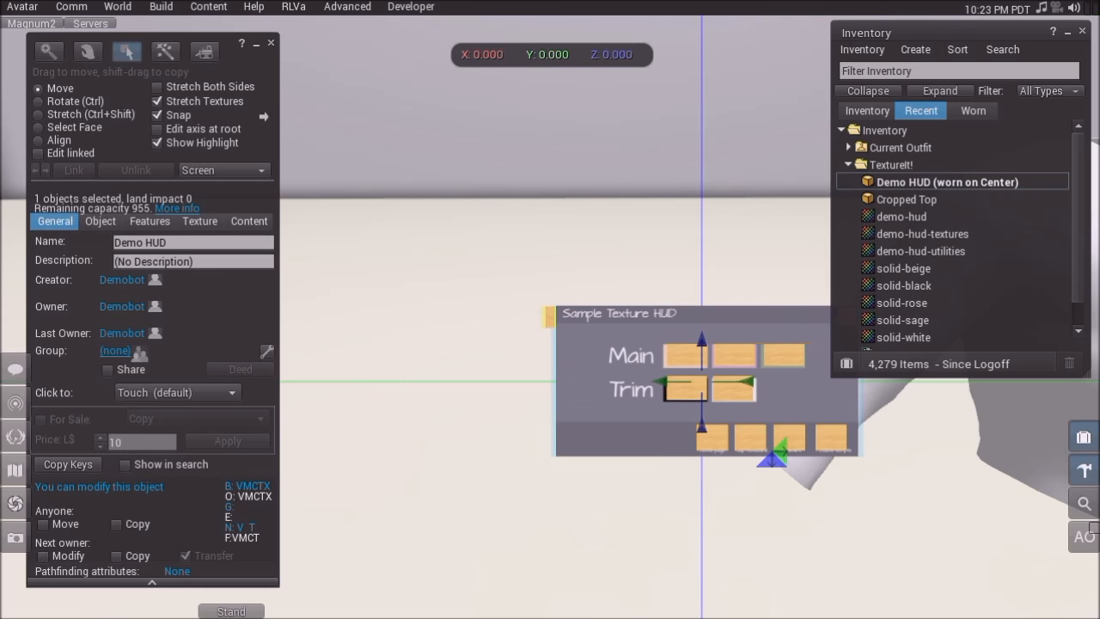
{"action": "left_click_drag", "start_coordinate": [670, 381], "coordinate": [378, 381]}
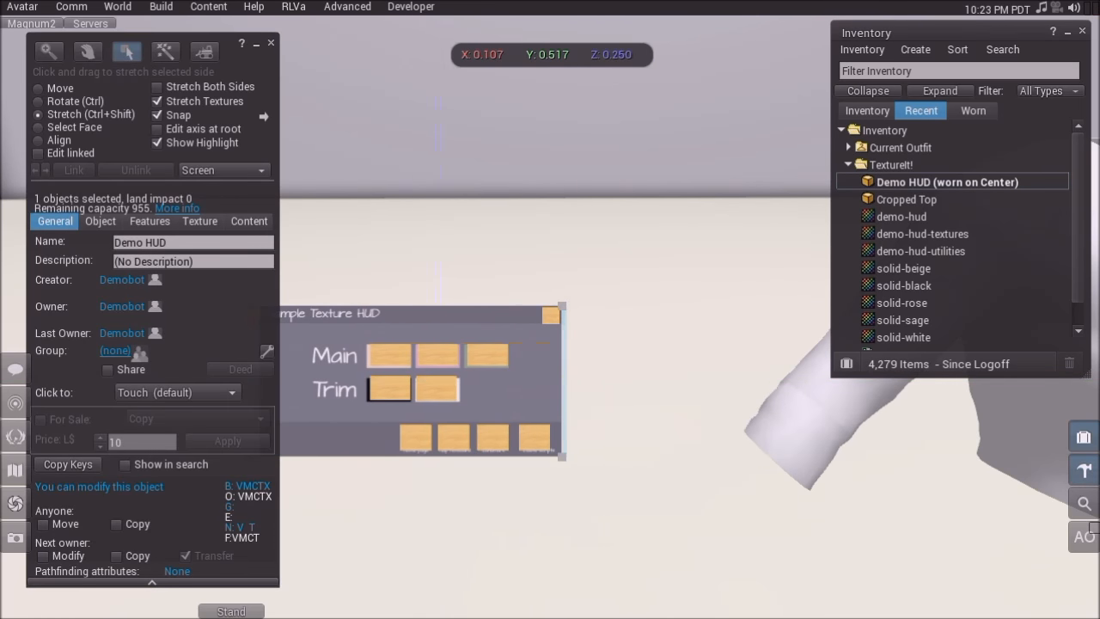
{"action": "left_click_drag", "start_coordinate": [562, 455], "coordinate": [829, 599], "text": "ctrl+shift"}
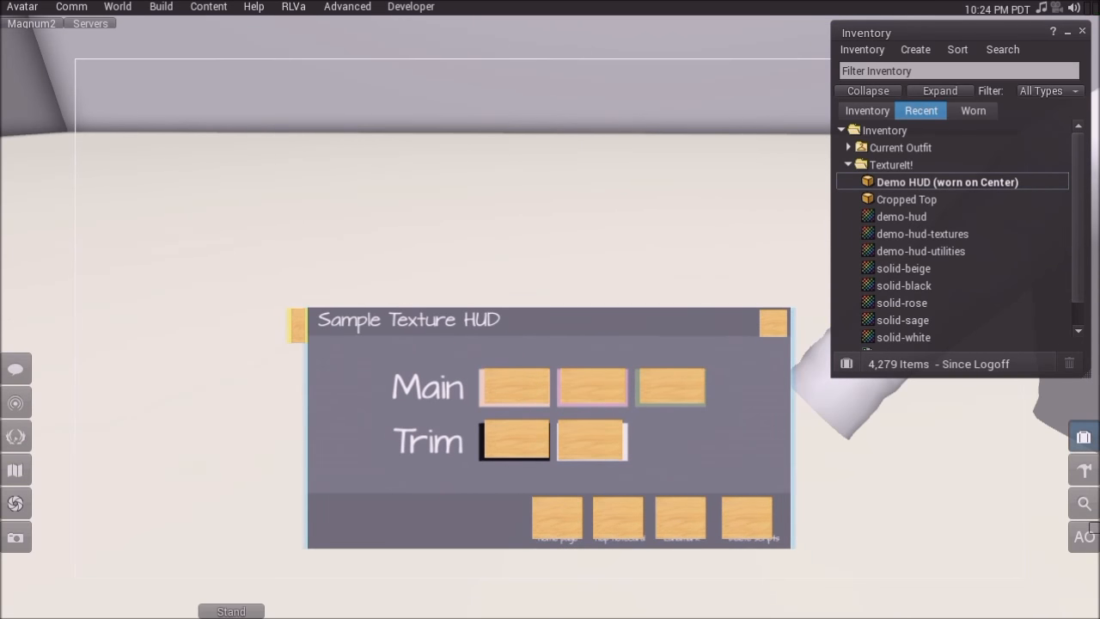
{"action": "key", "text": "Escape"}
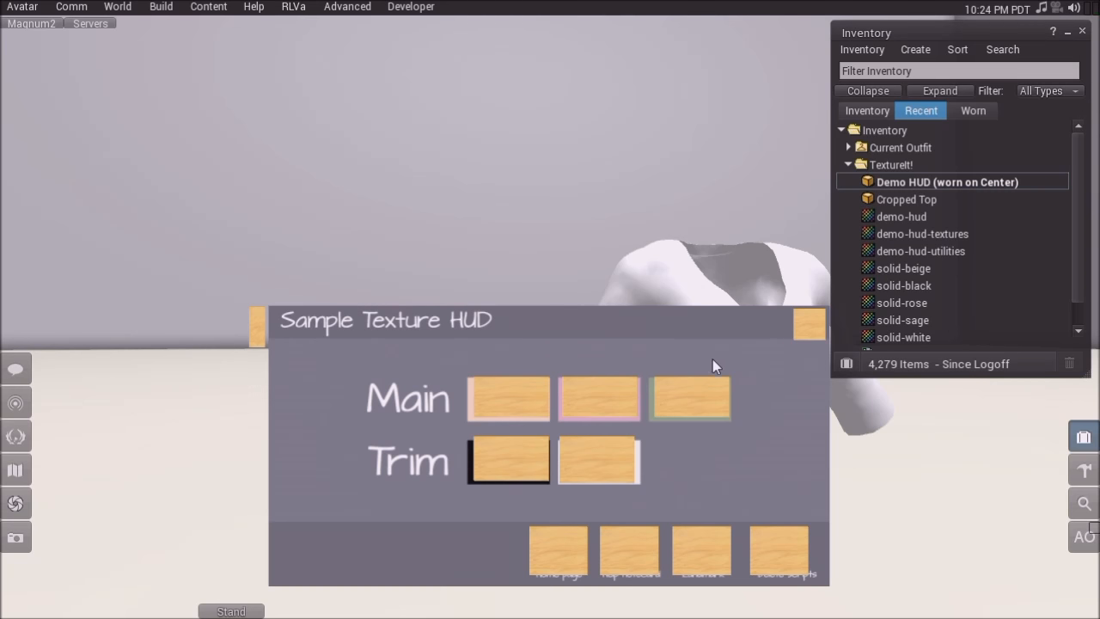
Step: Bring the cropped top into view and slide the Demo HUD sideways so that it no longer covers the top
{"action": "left_click_drag", "start_coordinate": [721, 274], "coordinate": [795, 287], "text": "alt"}
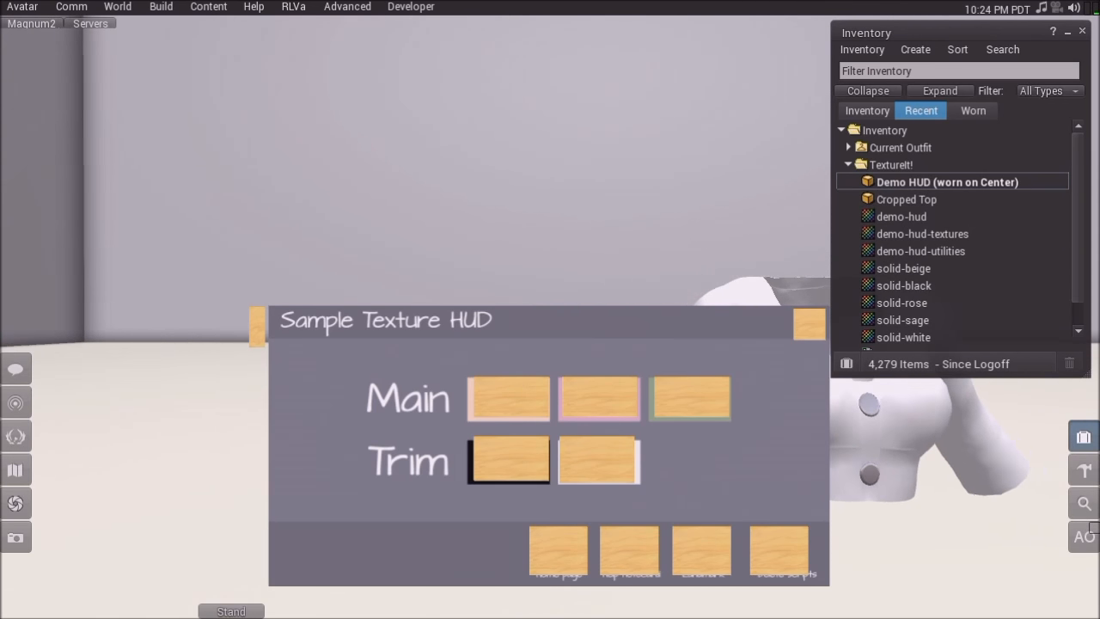
{"action": "right_click", "coordinate": [606, 357]}
{"action": "left_click", "coordinate": [636, 32]}
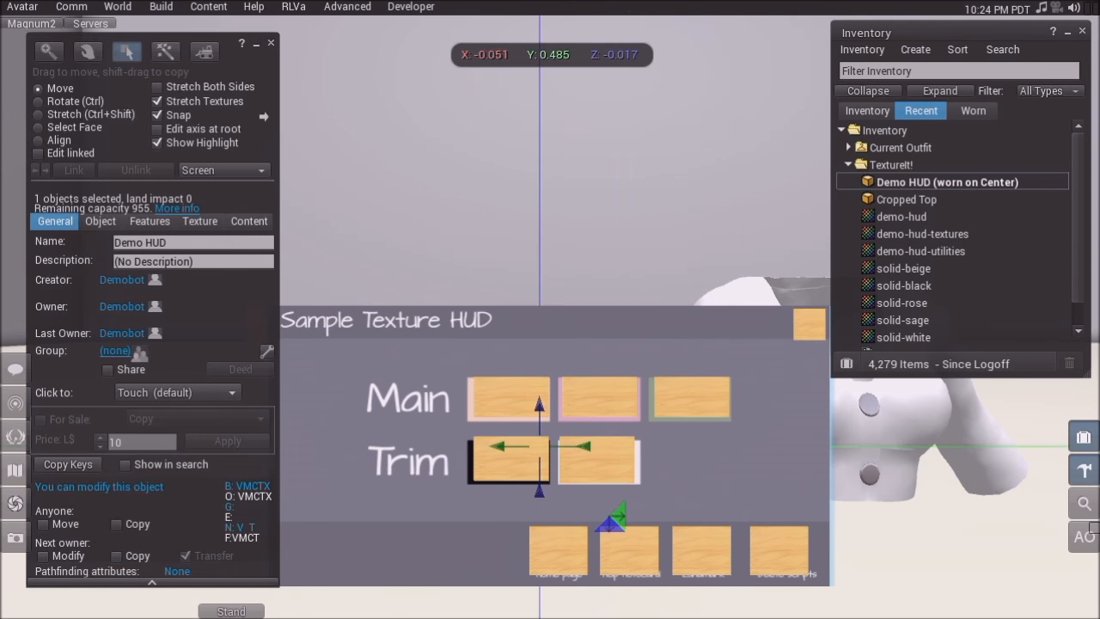
{"action": "left_click_drag", "start_coordinate": [516, 446], "coordinate": [327, 446]}
Step: Add the Texture It - HUD script from the TextureIt! folder to the Demo HUD's contents
{"action": "left_click", "coordinate": [237, 222]}
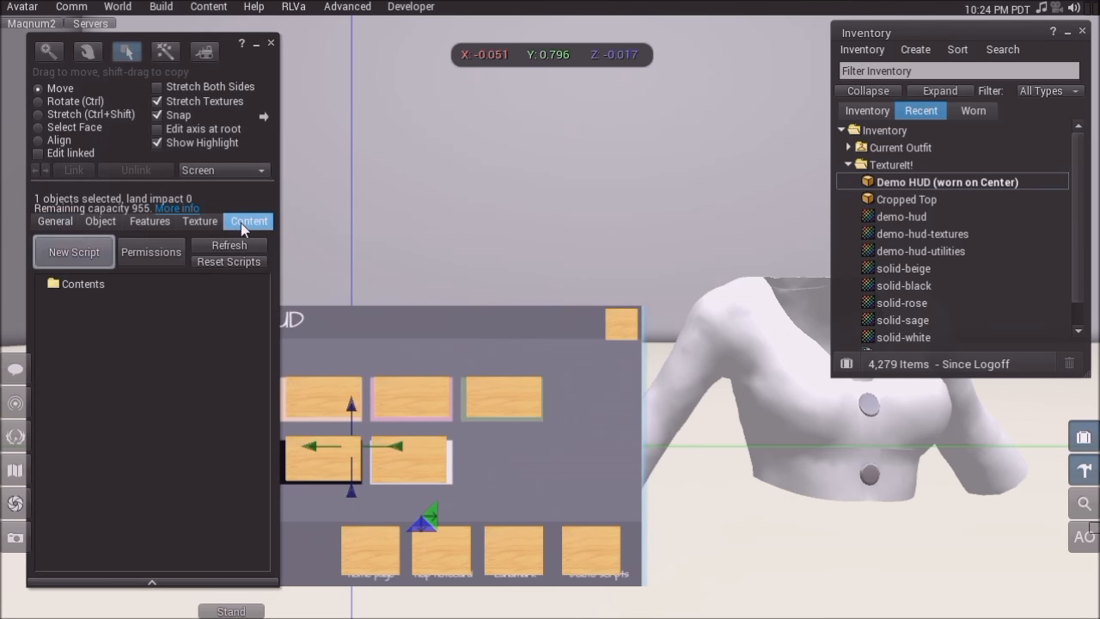
{"action": "scroll", "coordinate": [969, 204], "scroll_direction": "down", "scroll_amount": 1}
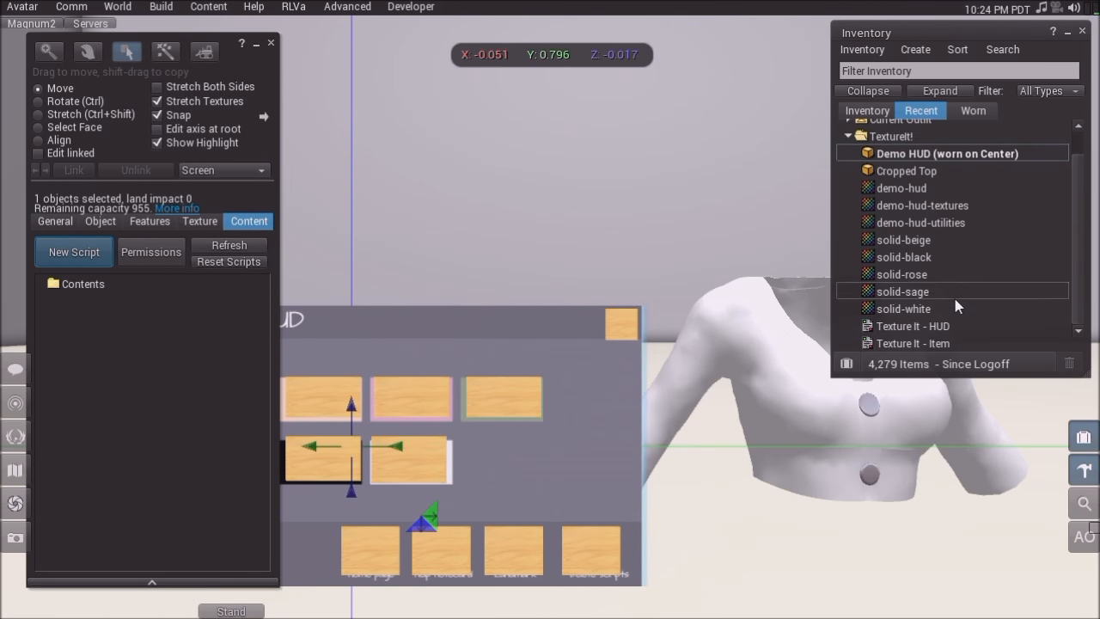
{"action": "left_click", "coordinate": [893, 328]}
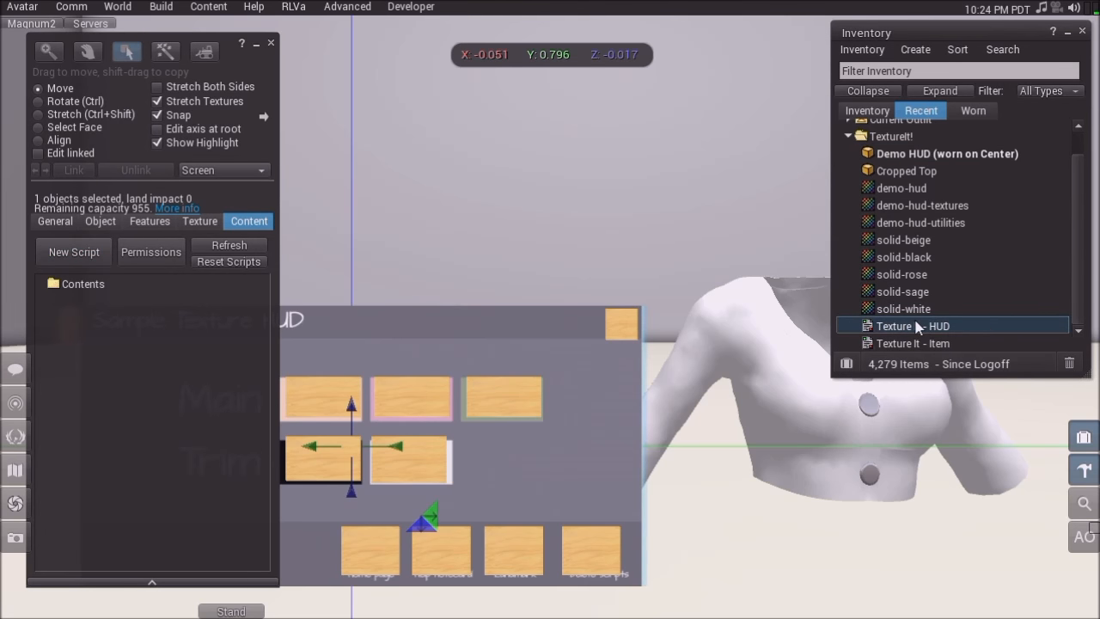
{"action": "left_click_drag", "start_coordinate": [890, 330], "coordinate": [158, 374]}
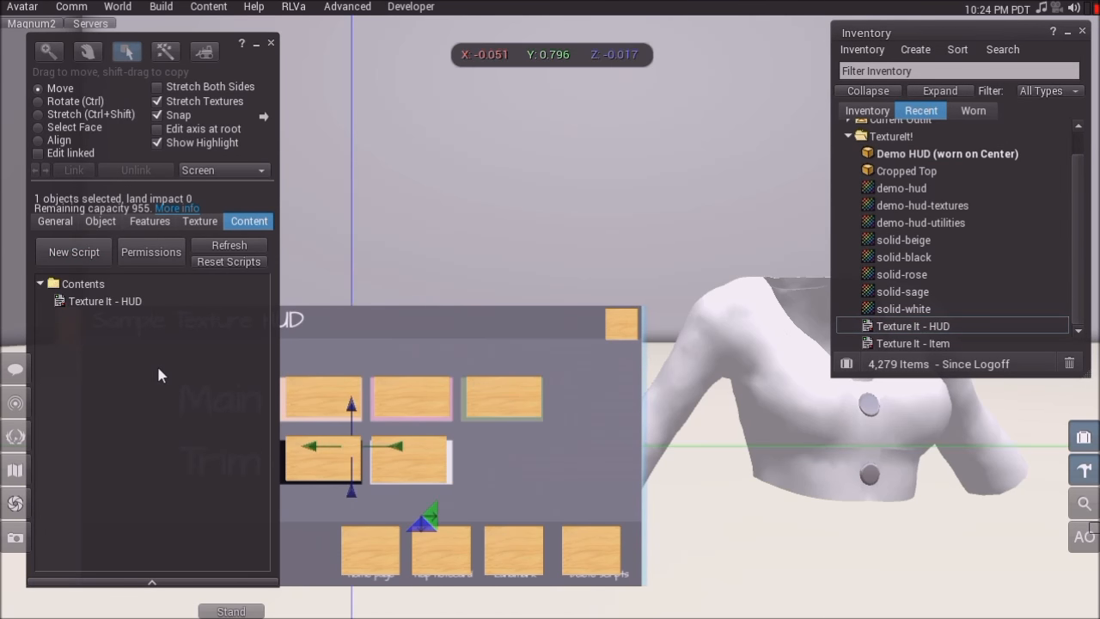
Step: Add the Texture It - Item script from inventory to the cropped top
{"action": "left_click", "coordinate": [905, 343]}
{"action": "left_click_drag", "start_coordinate": [903, 346], "coordinate": [859, 439]}
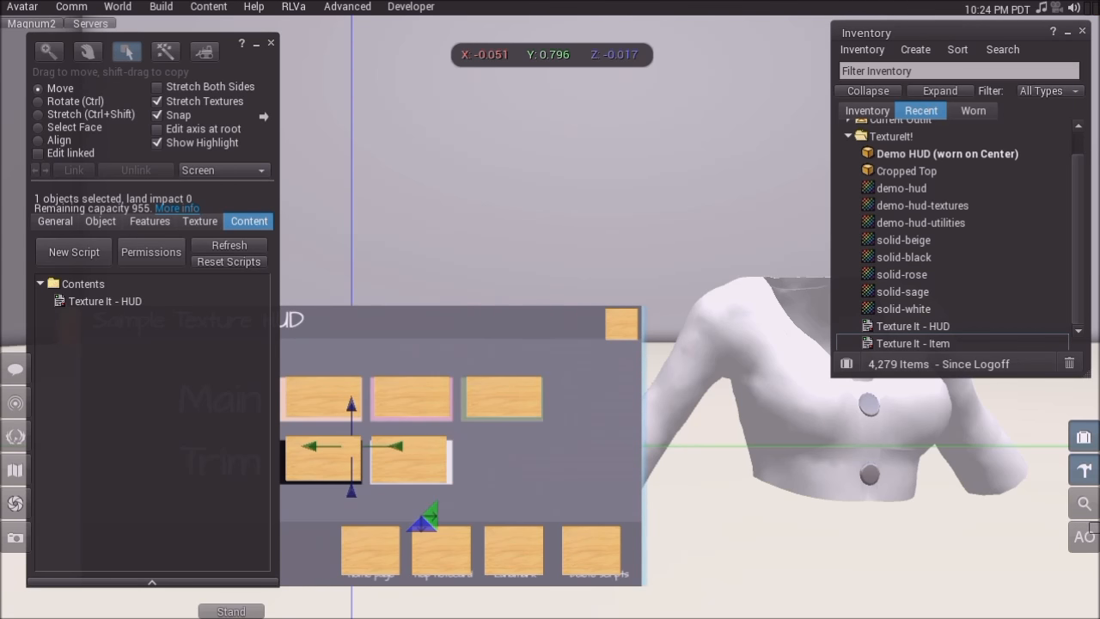
{"action": "left_click", "coordinate": [180, 301]}
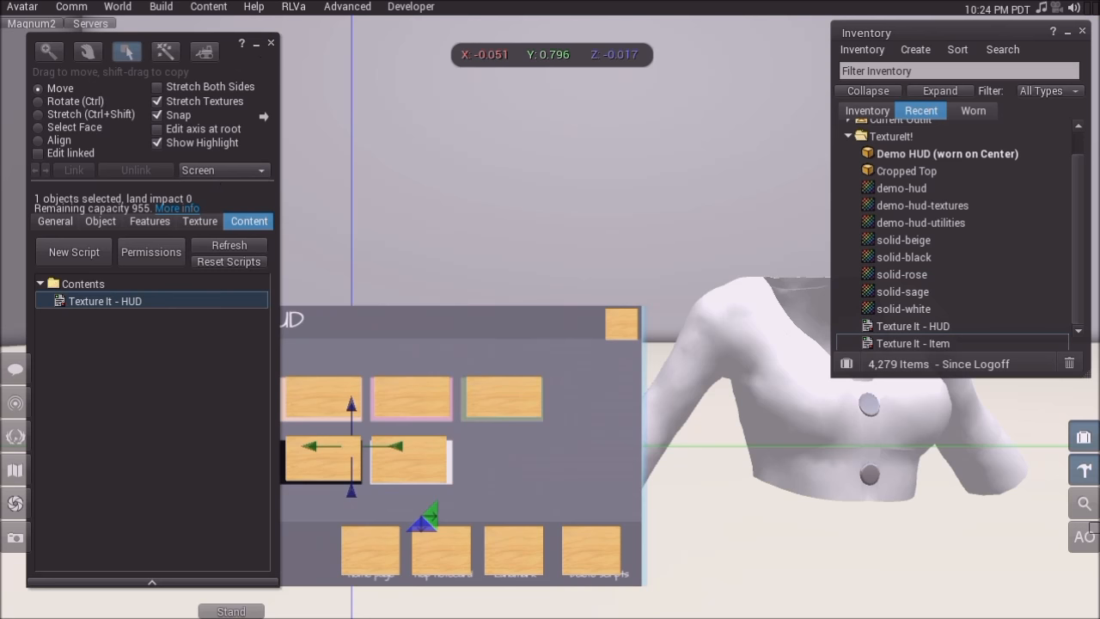
Step: Delete the [E2] Texture It! - Item script from the cropped top's contents
{"action": "left_click", "coordinate": [851, 406]}
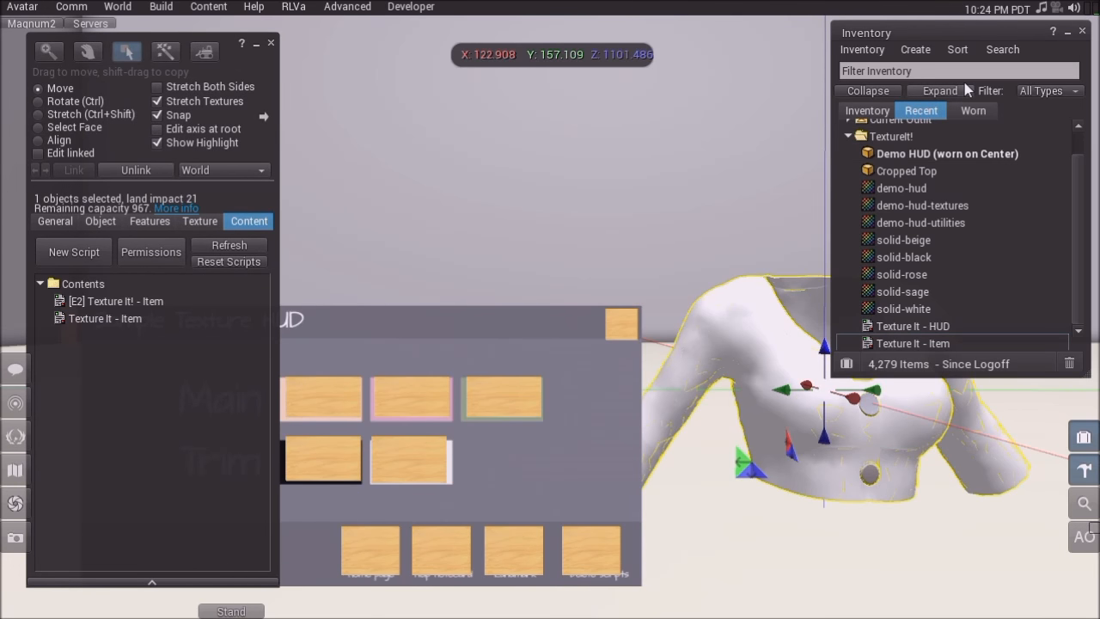
{"action": "right_click", "coordinate": [170, 302]}
{"action": "left_click", "coordinate": [199, 360]}
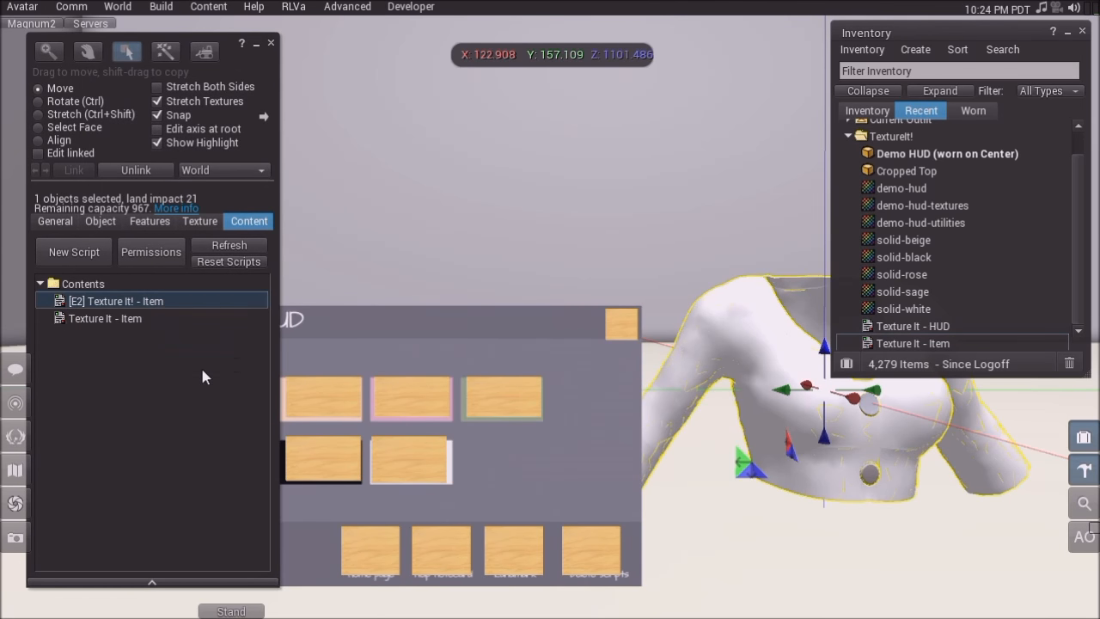
{"action": "right_click", "coordinate": [185, 298]}
{"action": "left_click", "coordinate": [215, 358]}
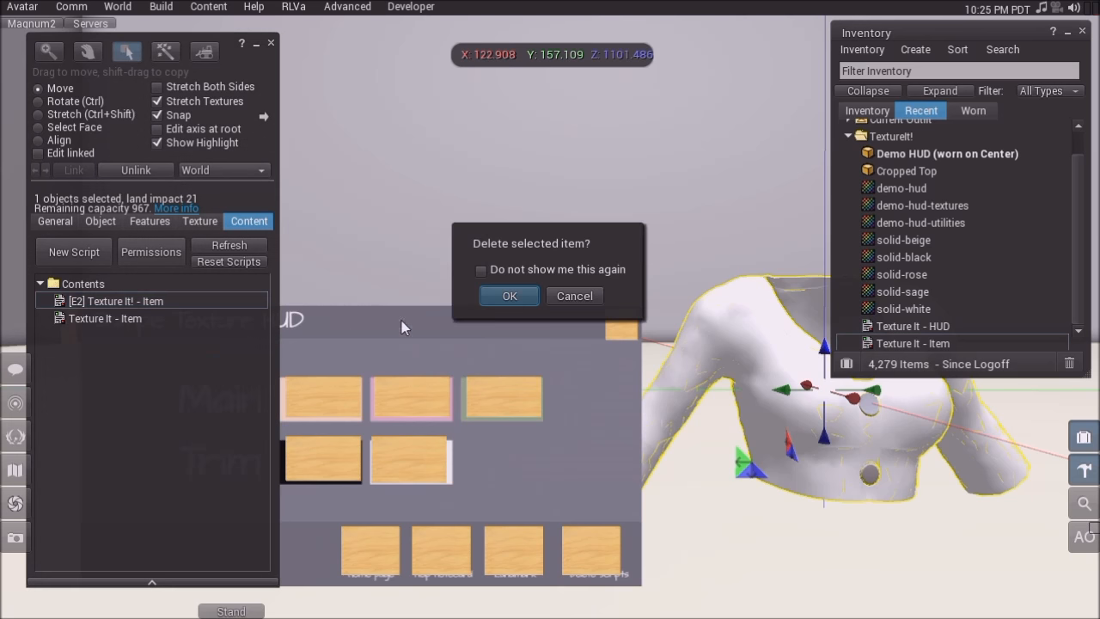
{"action": "left_click", "coordinate": [507, 296]}
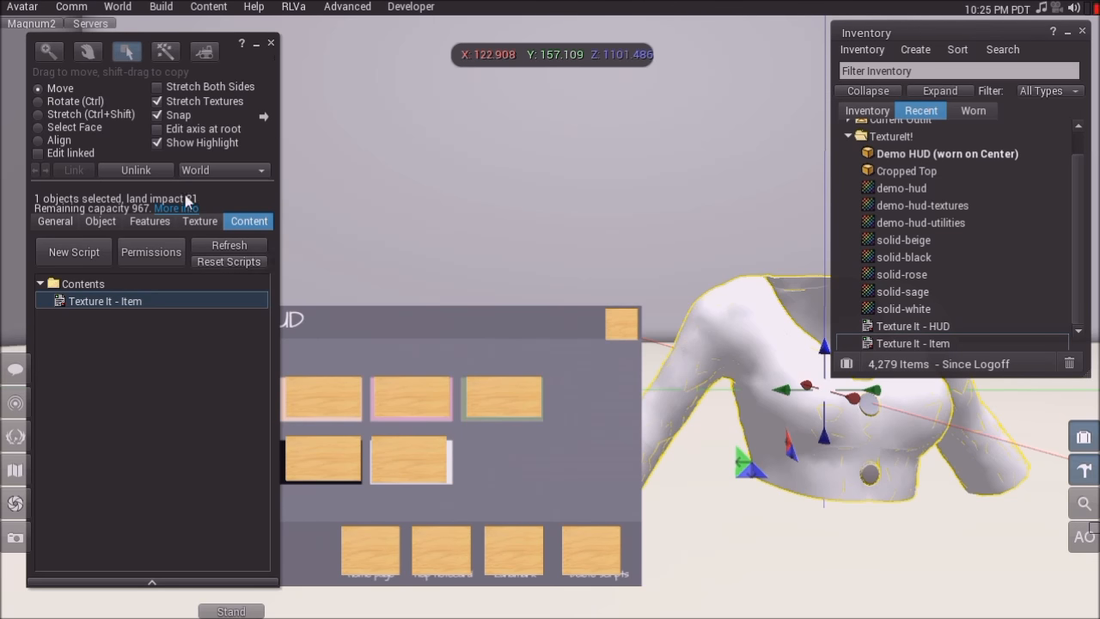
Step: Return to editing the worn Demo HUD, with the whole cropped top in view beside it
{"action": "left_click", "coordinate": [272, 44]}
{"action": "right_click", "coordinate": [461, 397]}
{"action": "left_click", "coordinate": [486, 421]}
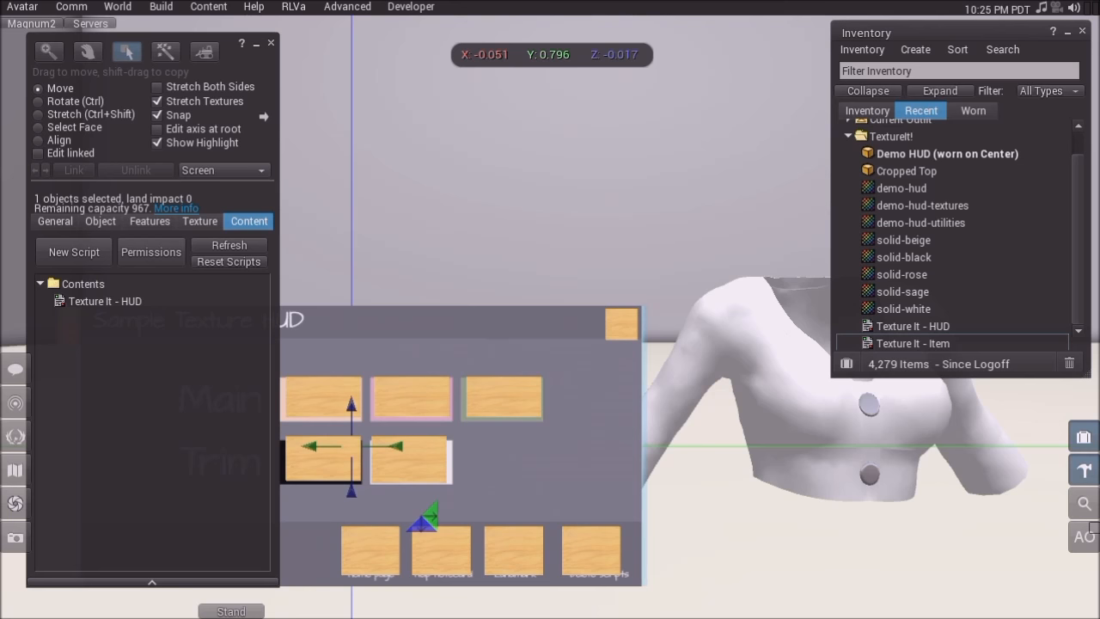
{"action": "left_click_drag", "start_coordinate": [739, 387], "coordinate": [808, 417], "text": "alt"}
{"action": "left_click_drag", "start_coordinate": [782, 378], "coordinate": [756, 434], "text": "alt"}
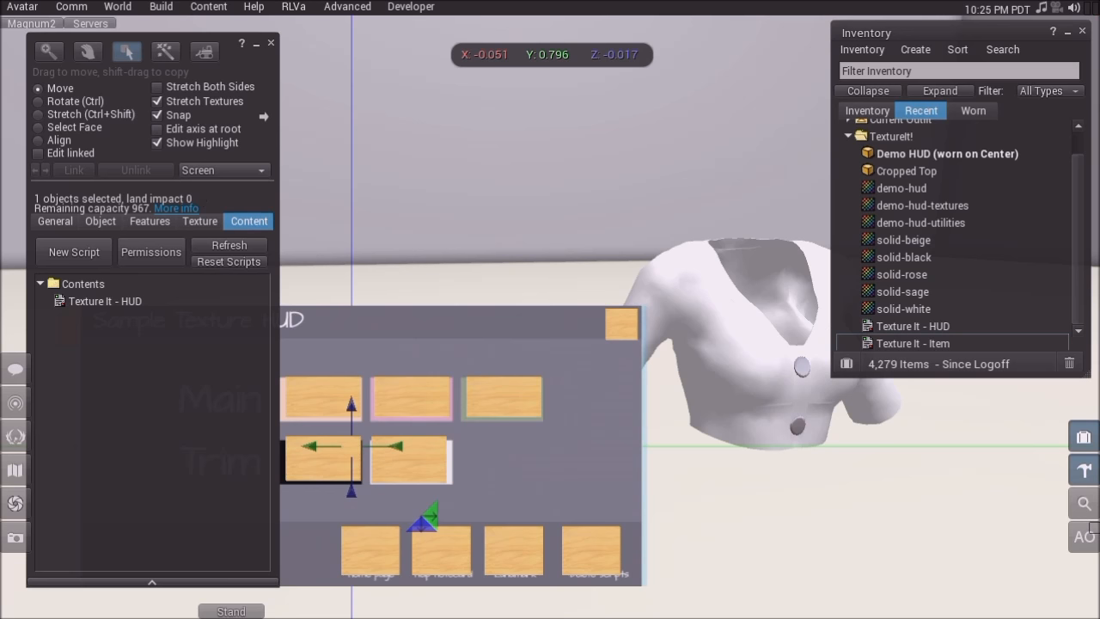
Step: Enable editing of linked parts and name the sage Main button tx with the description main-sage
{"action": "left_click", "coordinate": [38, 152]}
{"action": "left_click", "coordinate": [503, 397]}
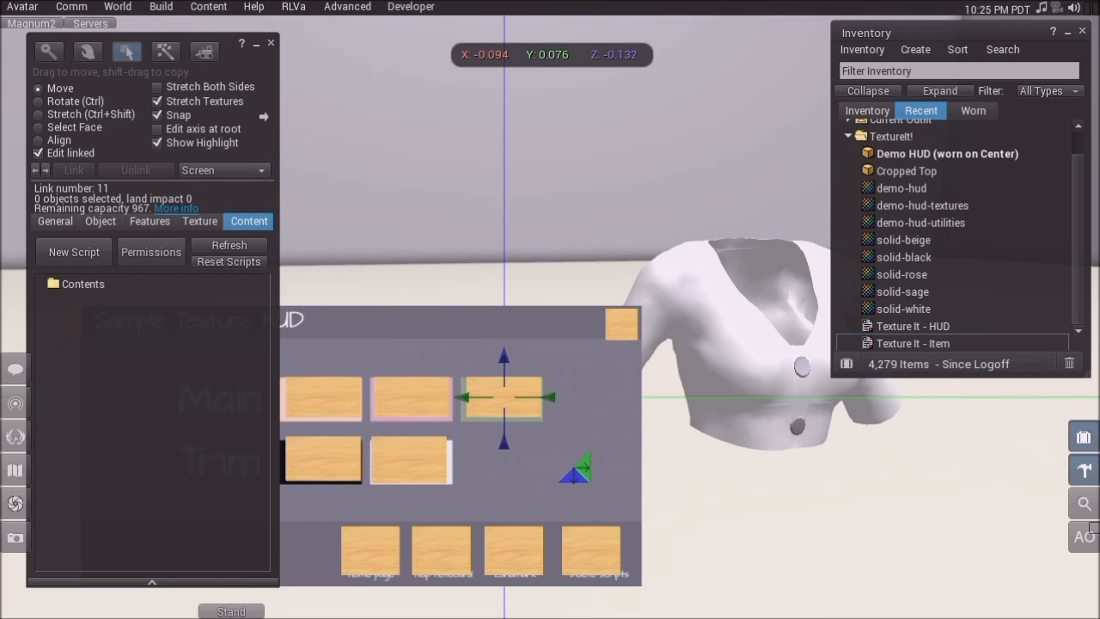
{"action": "left_click", "coordinate": [54, 221]}
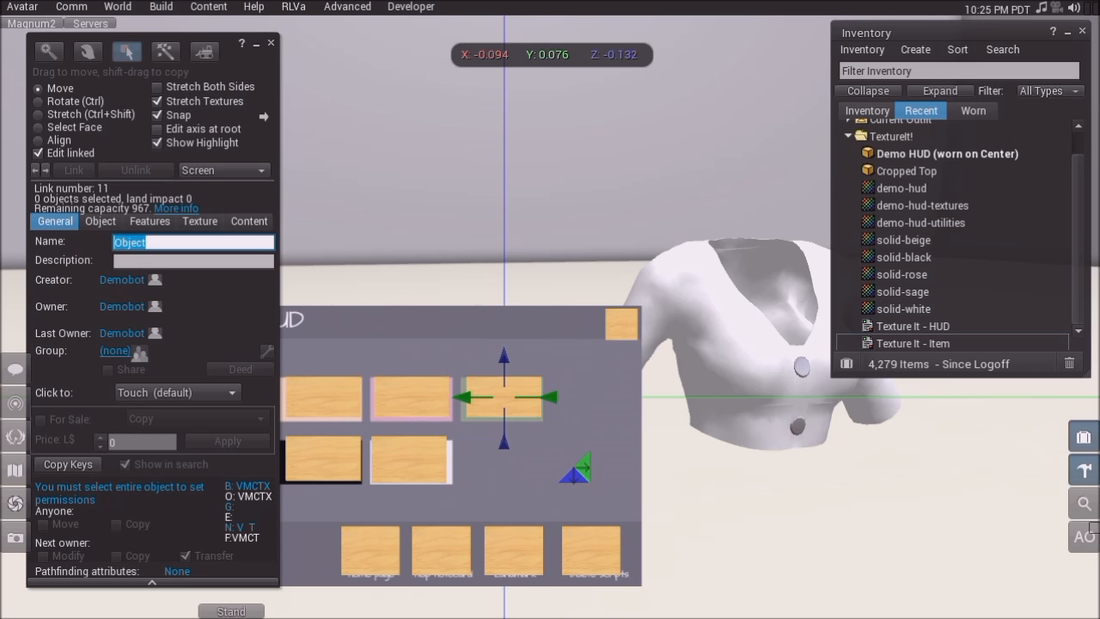
{"action": "type", "text": "tx"}
{"action": "key", "text": "Return"}
{"action": "left_click", "coordinate": [194, 261]}
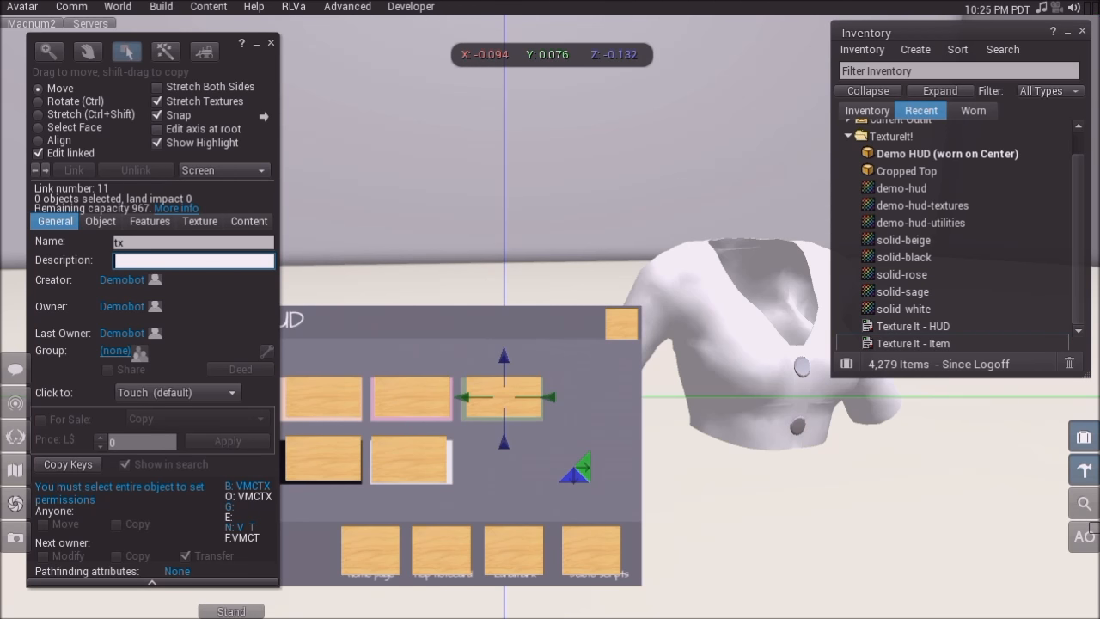
{"action": "type", "text": "main-sage"}
{"action": "key", "text": "ctrl+a"}
Step: Give the sage button the transparent texture, highlight transparent surfaces and fit the button over its sage swatch
{"action": "left_click", "coordinate": [205, 221]}
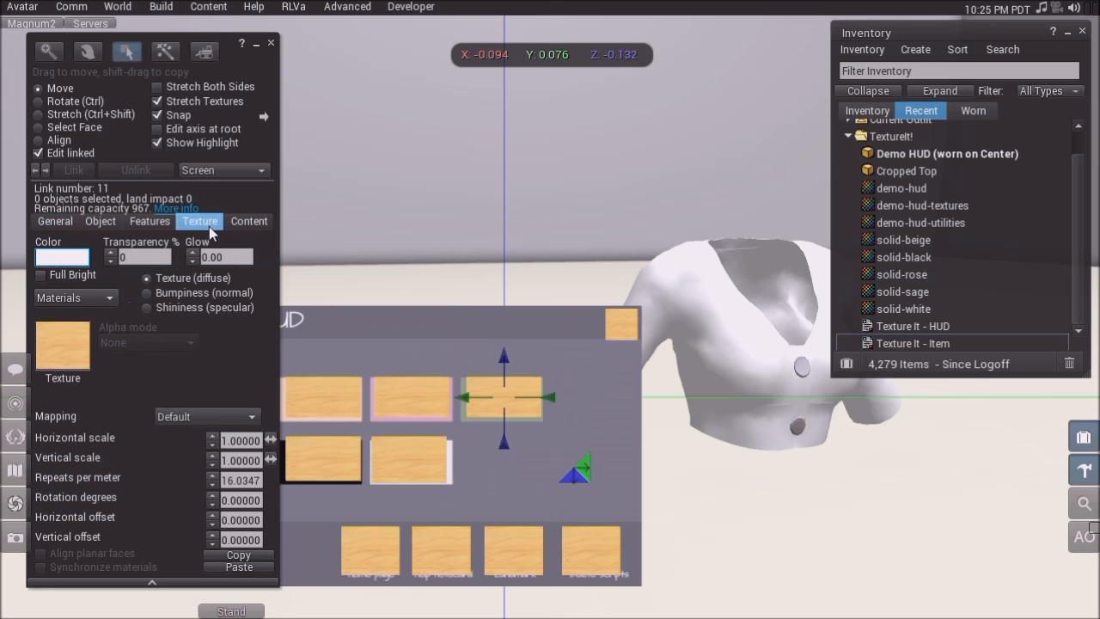
{"action": "left_click", "coordinate": [76, 359]}
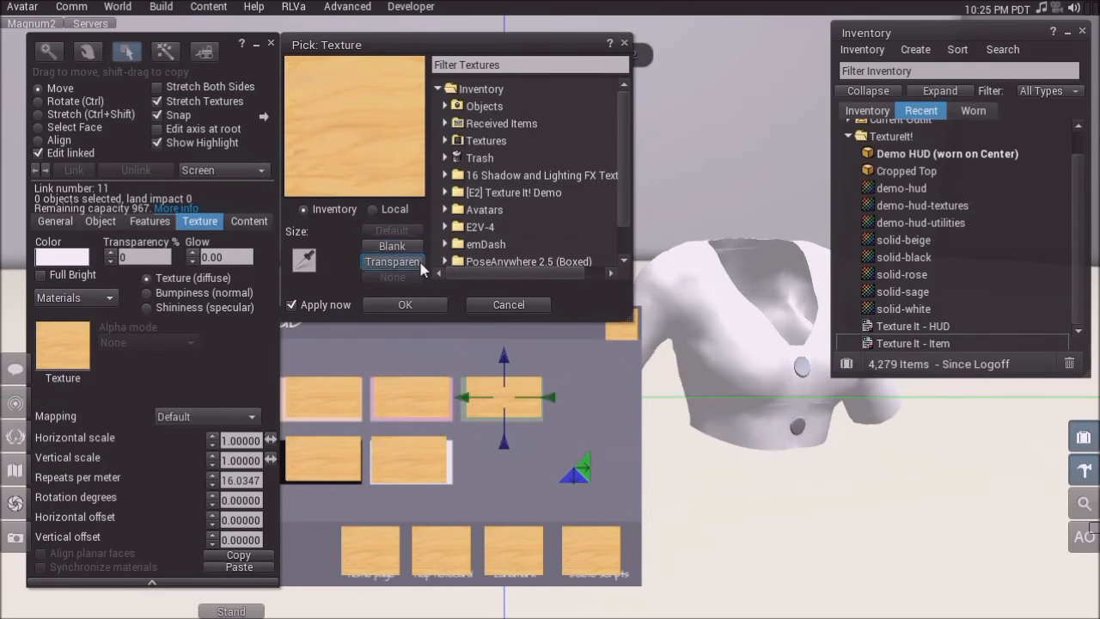
{"action": "left_click", "coordinate": [392, 262]}
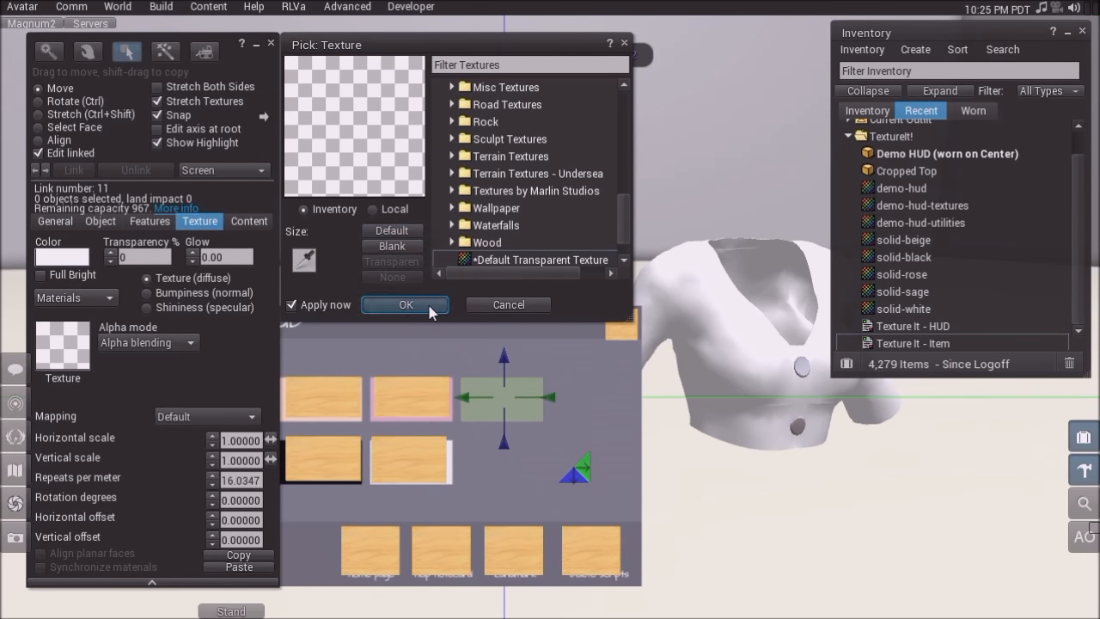
{"action": "left_click", "coordinate": [400, 304]}
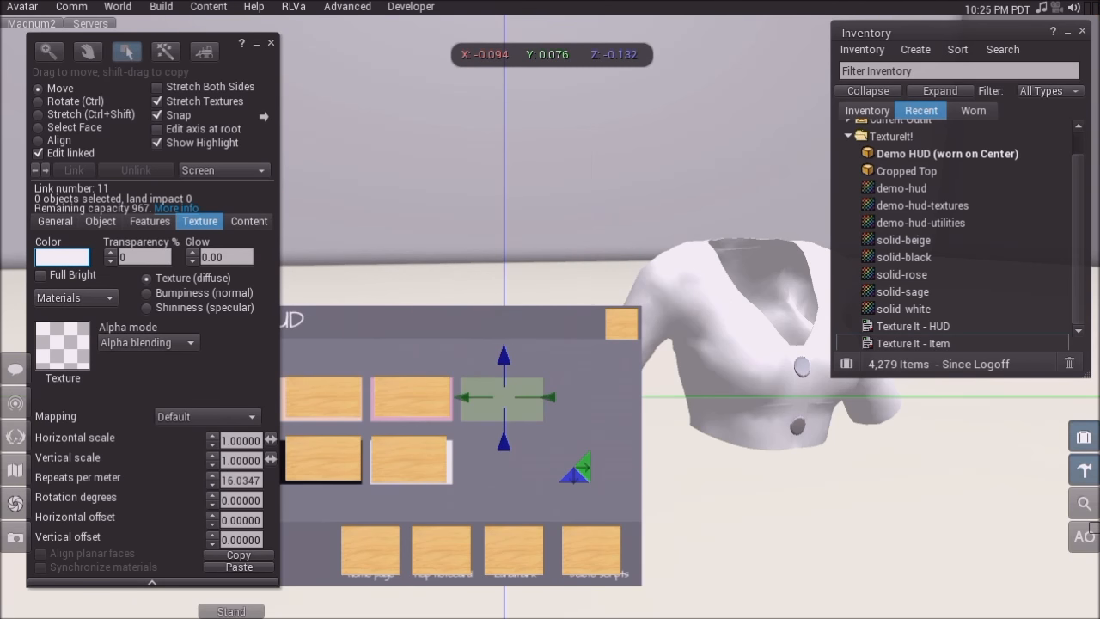
{"action": "key", "text": "ctrl+alt+t"}
{"action": "left_click_drag", "start_coordinate": [466, 396], "coordinate": [544, 399]}
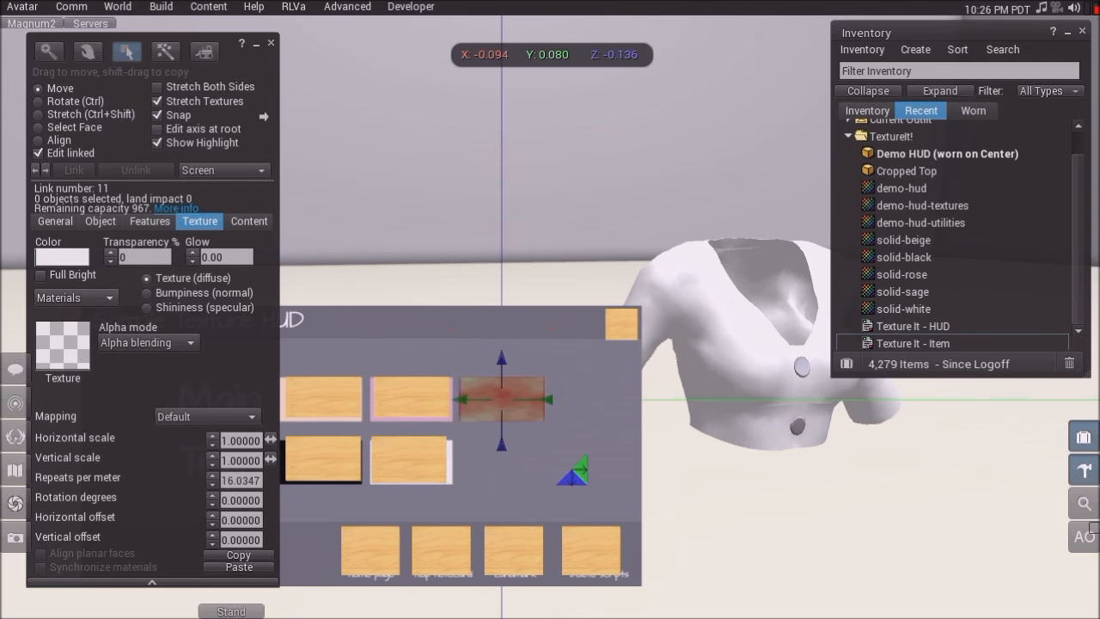
Step: Review the sage button's name and description alongside the HUD's Main and Trim labels
{"action": "left_click", "coordinate": [260, 223]}
{"action": "left_click", "coordinate": [55, 221]}
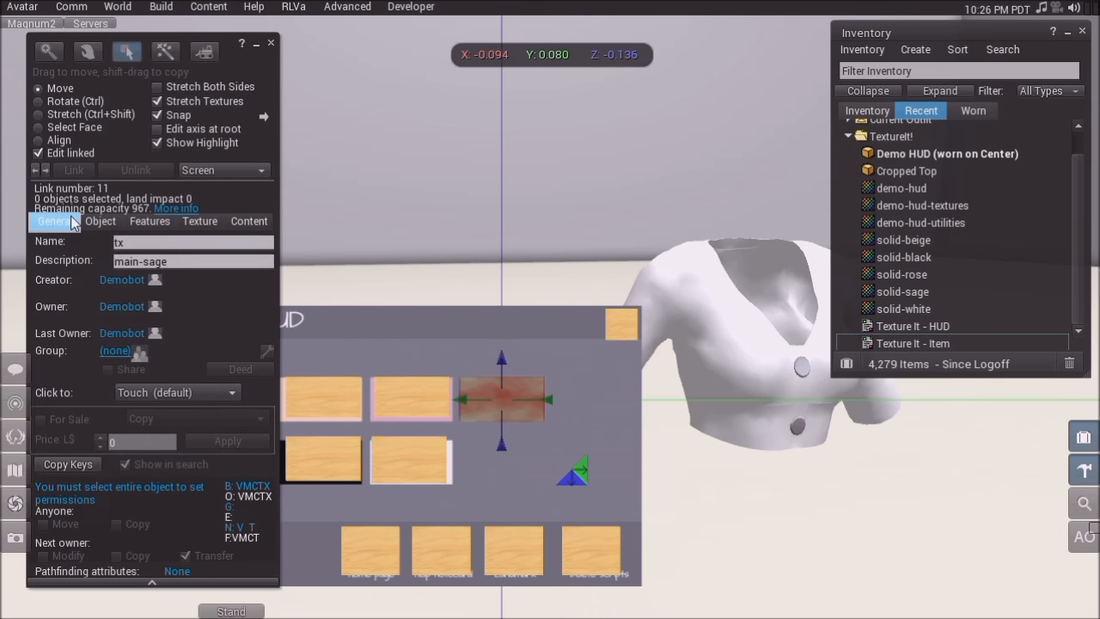
{"action": "left_click", "coordinate": [116, 261]}
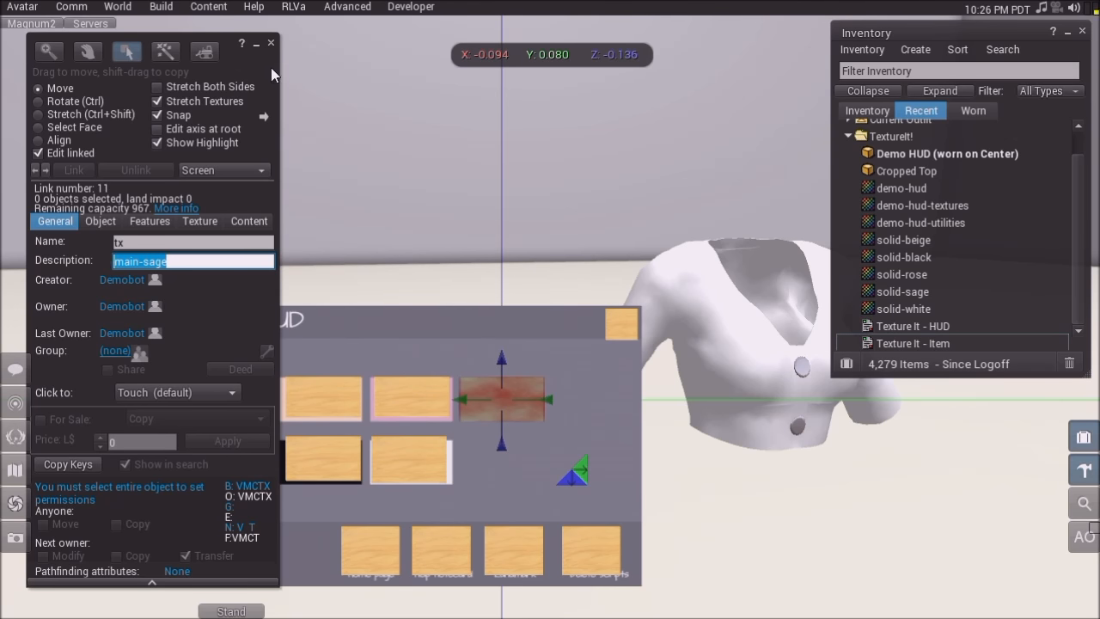
{"action": "left_click_drag", "start_coordinate": [270, 67], "coordinate": [850, 115]}
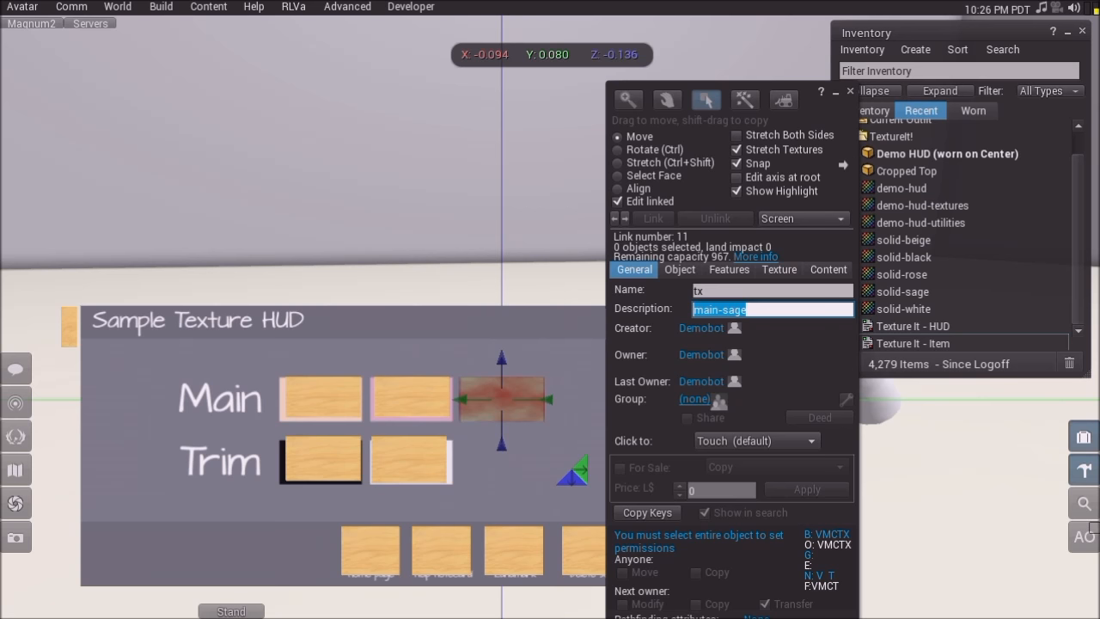
{"action": "left_click_drag", "start_coordinate": [815, 104], "coordinate": [222, 93]}
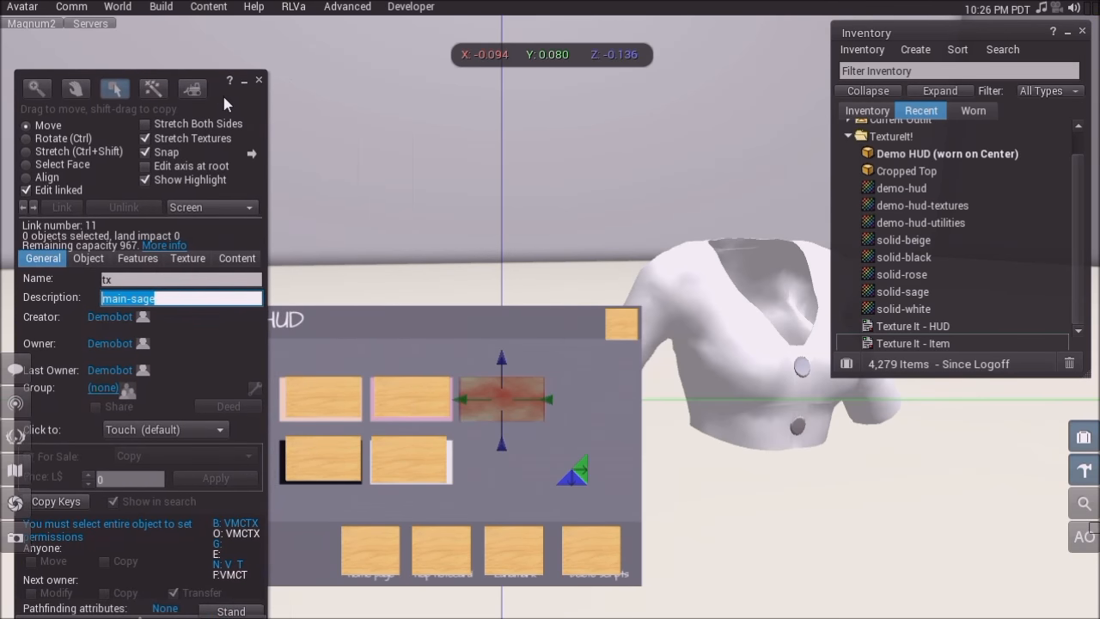
Step: Name the rose Main button tx and set its description to main-rose
{"action": "key", "text": "ctrl+comma"}
{"action": "left_click", "coordinate": [103, 277]}
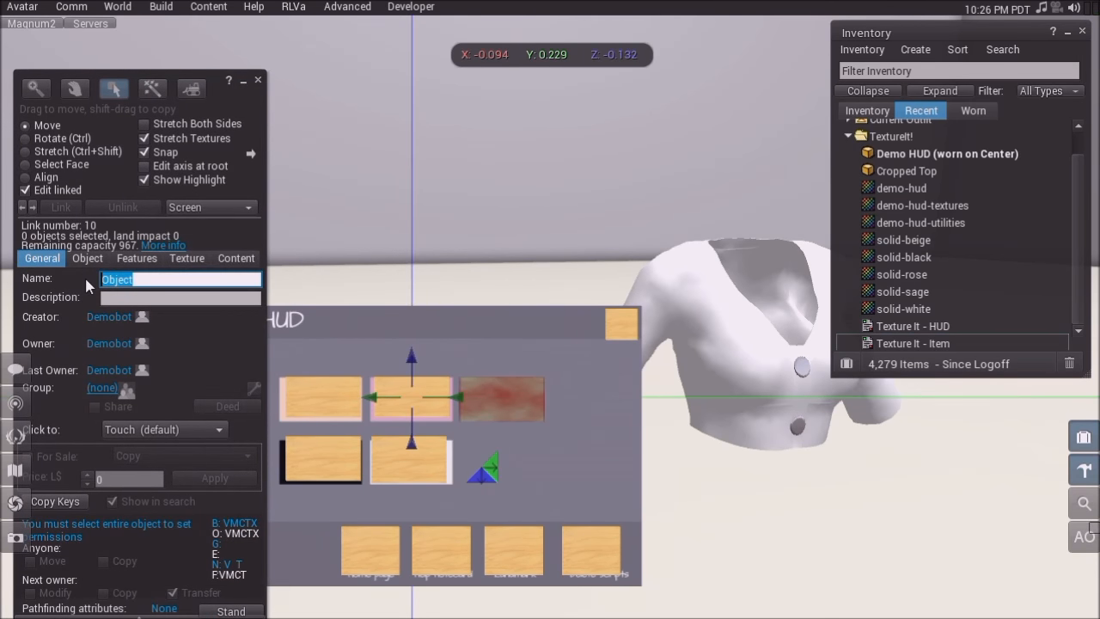
{"action": "type", "text": "tx"}
{"action": "key", "text": "Tab"}
{"action": "type", "text": "main-rose"}
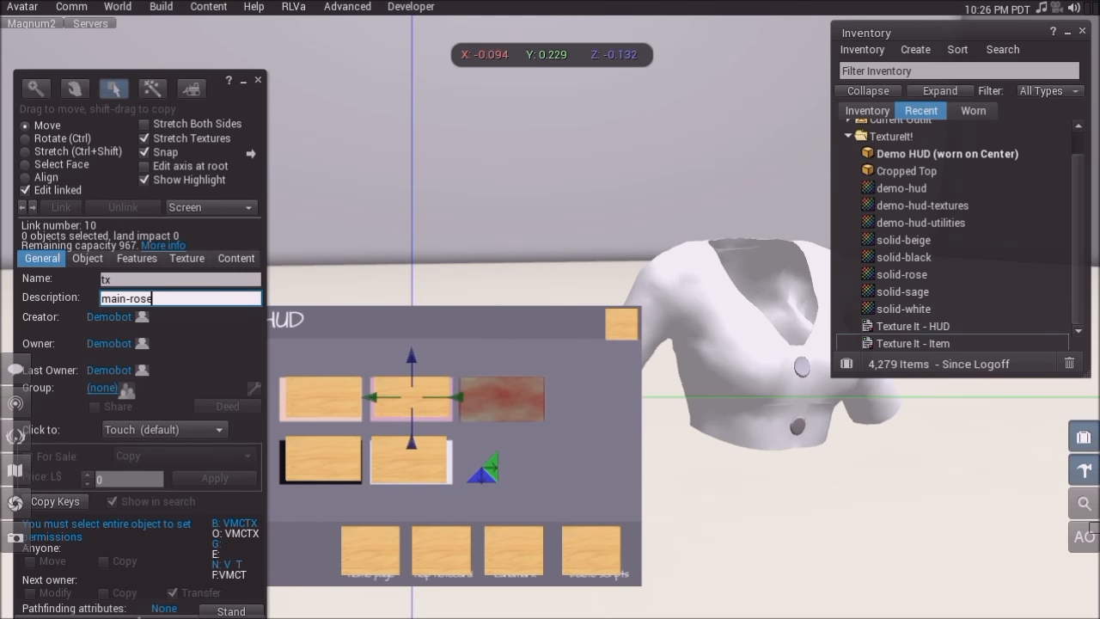
Step: Name the beige Main button tx and set its description to main-beige
{"action": "left_click", "coordinate": [300, 390]}
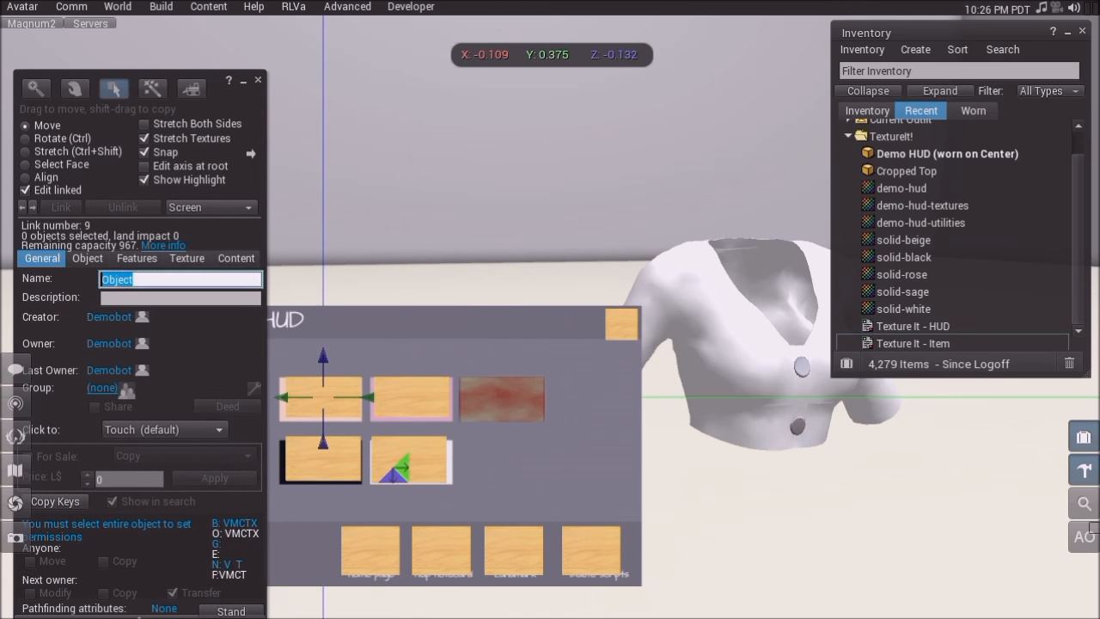
{"action": "type", "text": "tx"}
{"action": "key", "text": "Tab"}
{"action": "type", "text": "main-beige"}
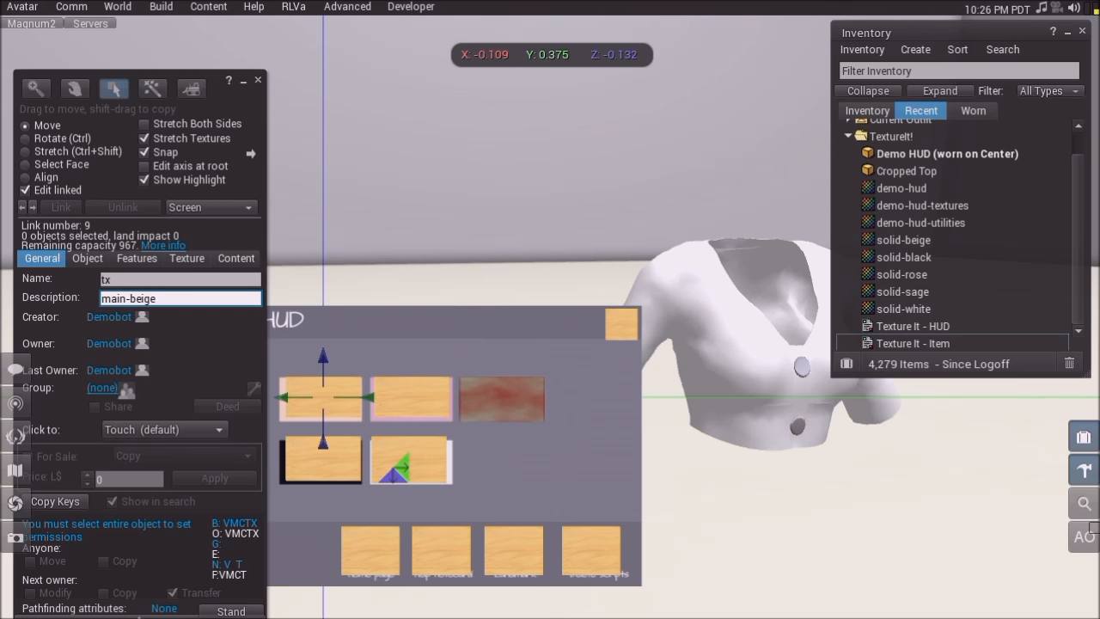
{"action": "key", "text": "ctrl+a"}
Step: Select the rose and beige Main buttons together and apply the transparent texture to both
{"action": "key", "text": "ctrl+period"}
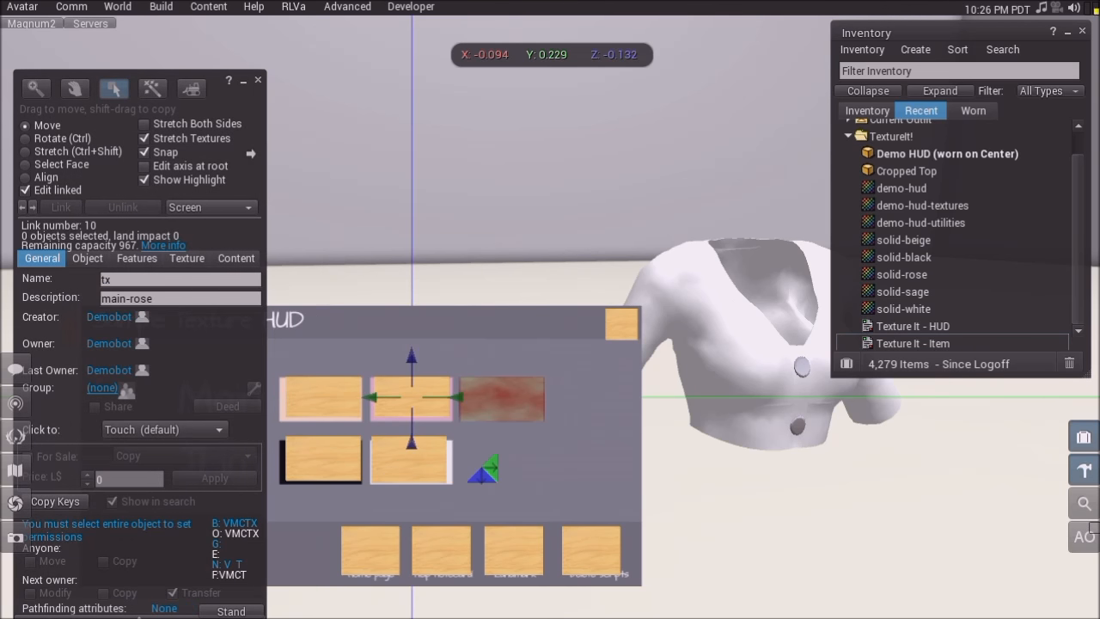
{"action": "key", "text": "ctrl+shift+comma"}
{"action": "left_click", "coordinate": [191, 259]}
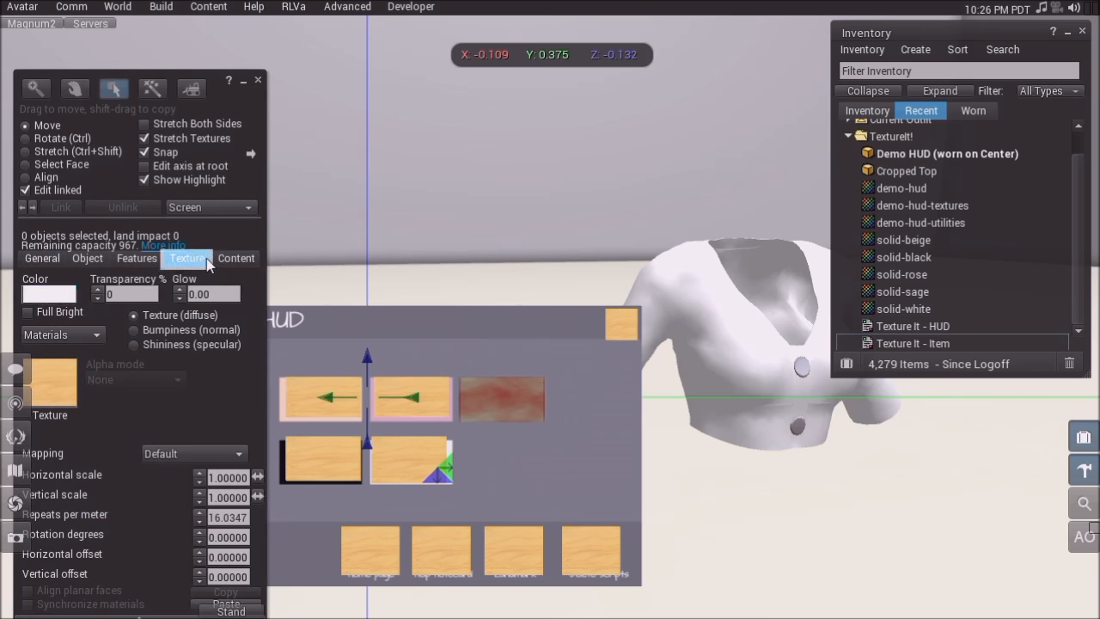
{"action": "left_click", "coordinate": [64, 384]}
{"action": "left_click", "coordinate": [383, 300]}
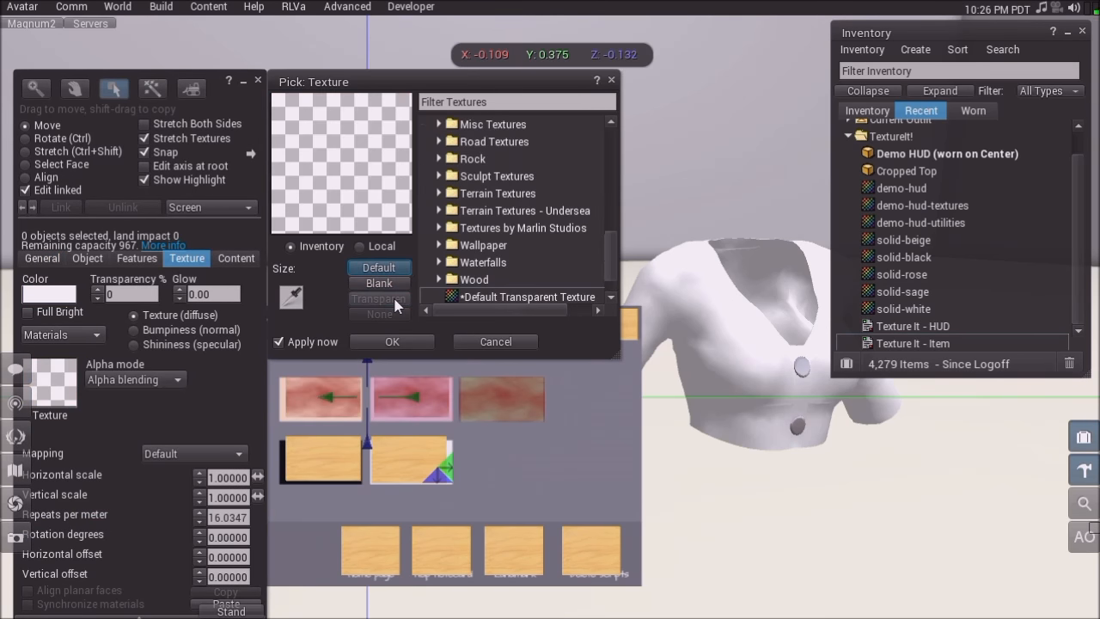
{"action": "left_click", "coordinate": [421, 344]}
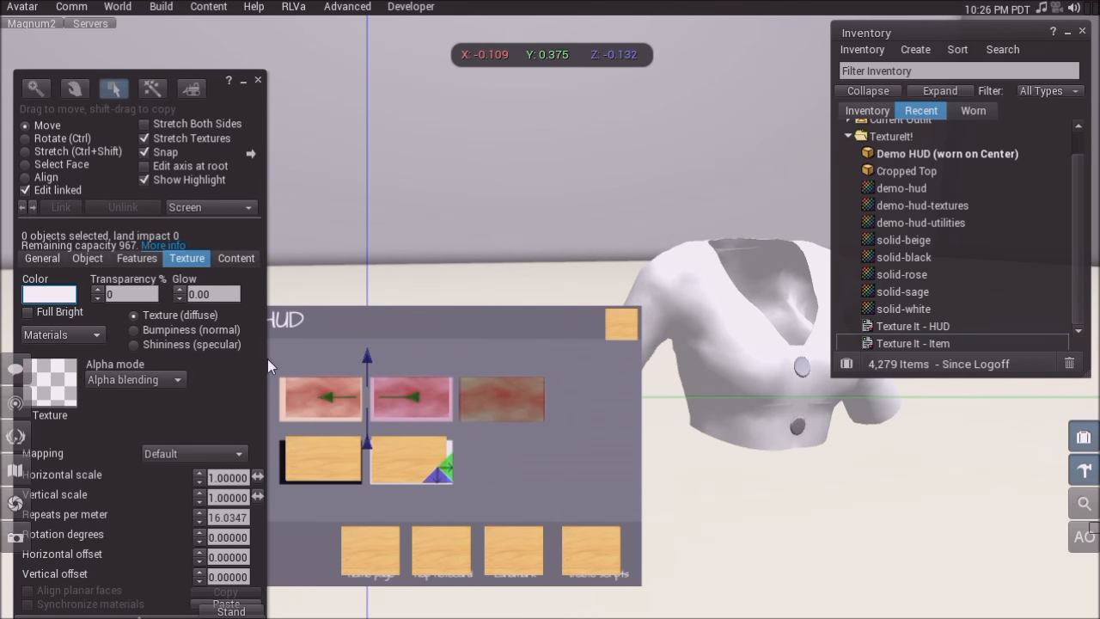
Step: Resize the rose and beige buttons to cover their swatches, and turn off the transparency highlight
{"action": "left_click", "coordinate": [442, 391]}
{"action": "key", "text": "ctrl+b"}
{"action": "left_click_drag", "start_coordinate": [412, 423], "coordinate": [369, 398], "text": "ctrl+shift"}
{"action": "left_click", "coordinate": [325, 398]}
{"action": "left_click_drag", "start_coordinate": [286, 396], "coordinate": [362, 398], "text": "ctrl+shift"}
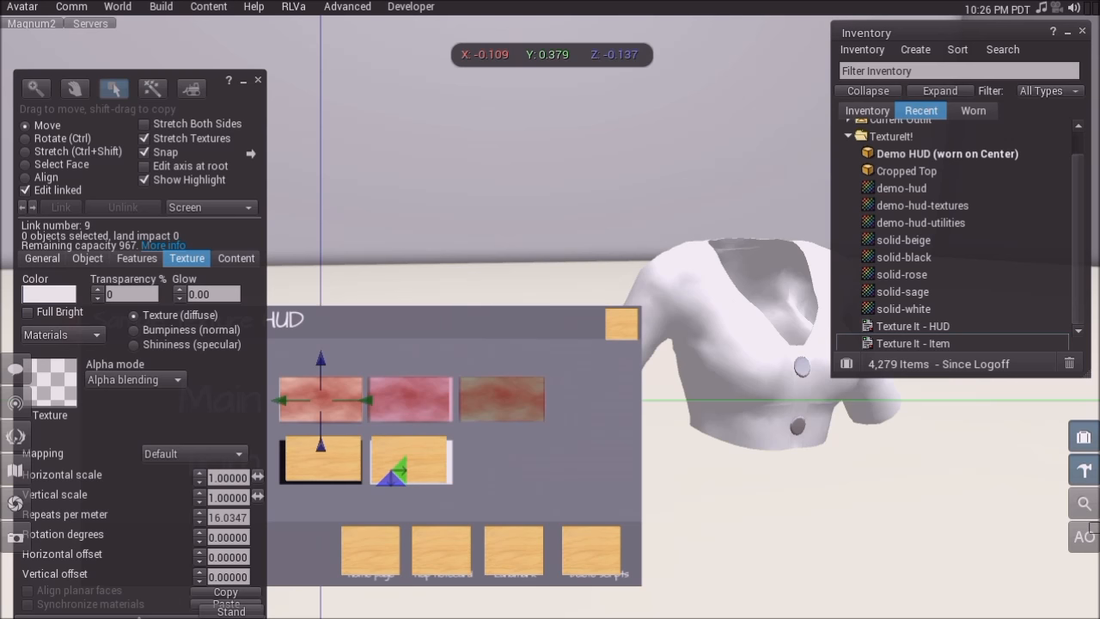
{"action": "key", "text": "ctrl+alt+t"}
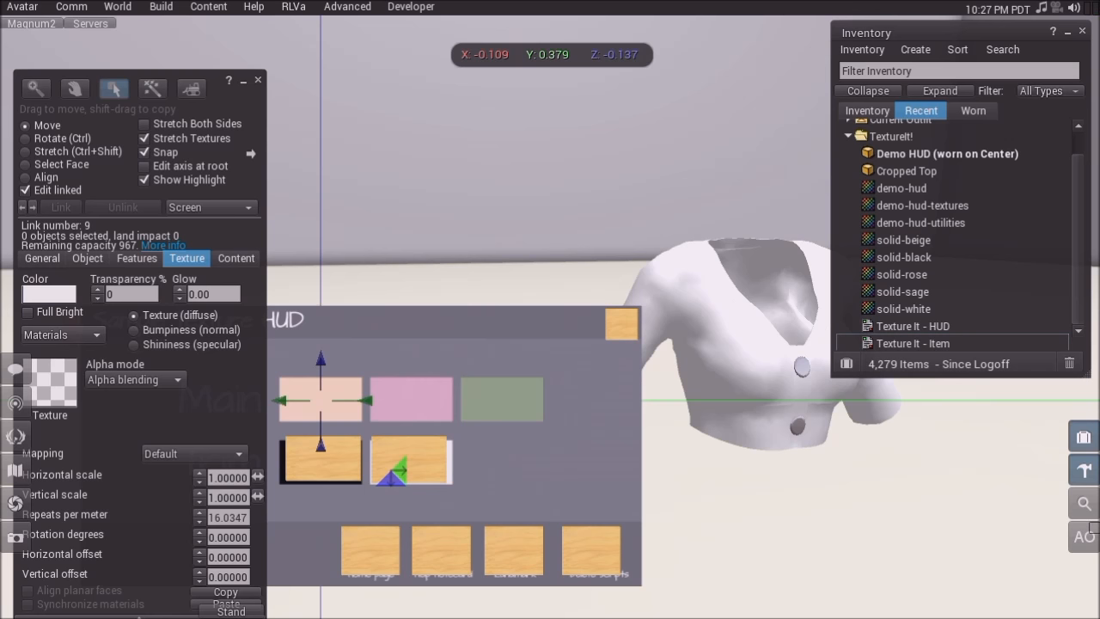
Step: Select the cropped top and open the Texture It - Item script from its contents
{"action": "left_click", "coordinate": [755, 331]}
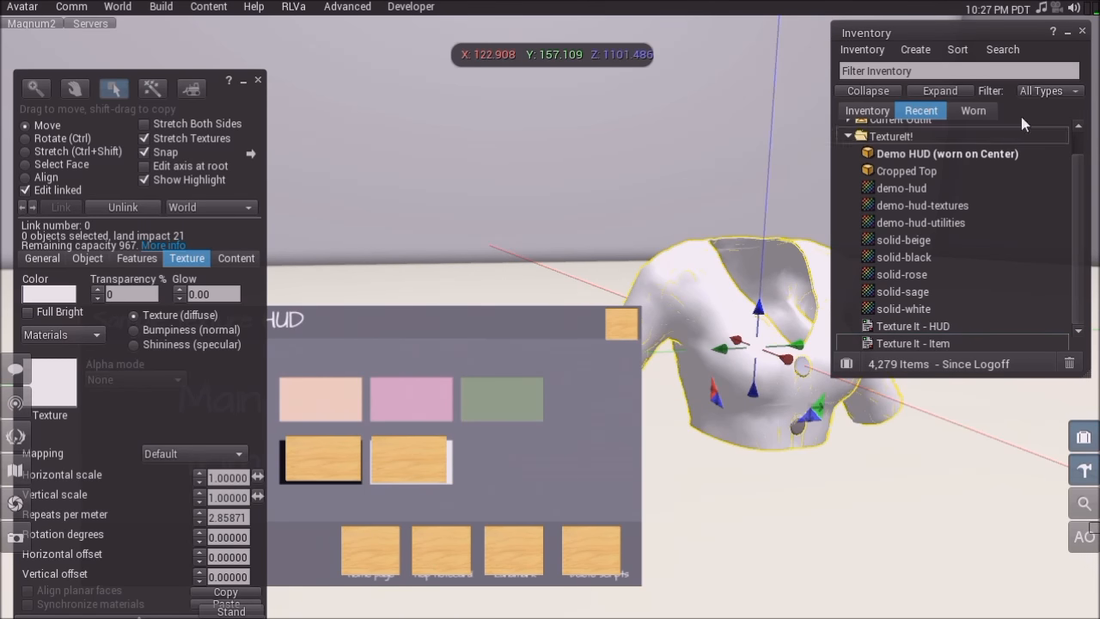
{"action": "left_click", "coordinate": [1067, 33]}
{"action": "left_click", "coordinate": [235, 258]}
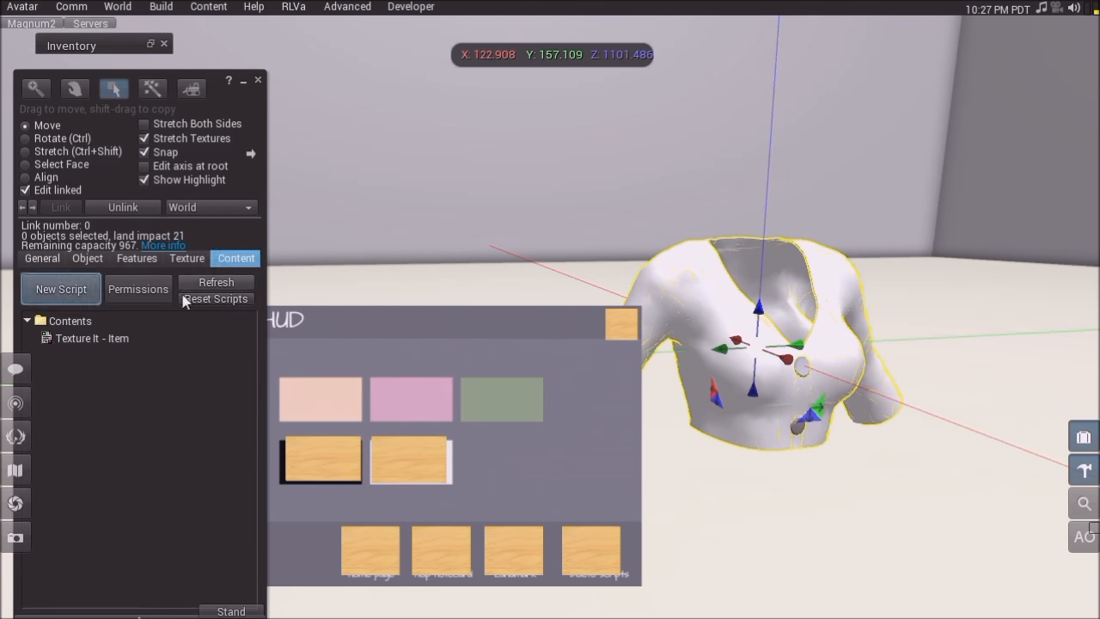
{"action": "double_click", "coordinate": [92, 337]}
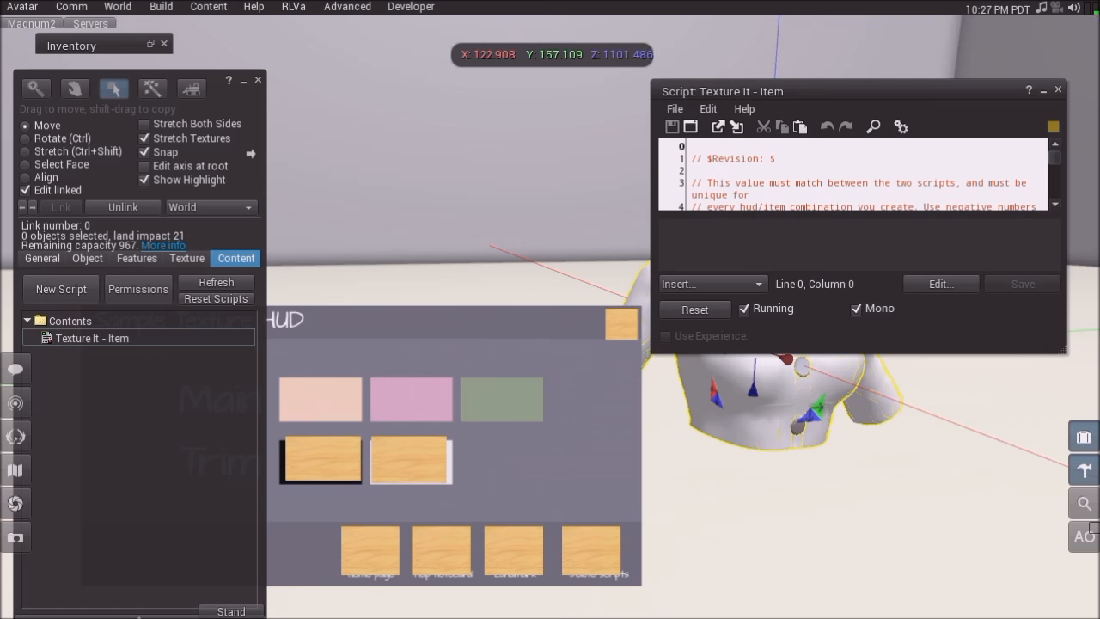
Step: Enlarge and reposition the script window to show more code, and close the build window
{"action": "left_click_drag", "start_coordinate": [1066, 349], "coordinate": [1099, 425]}
{"action": "left_click_drag", "start_coordinate": [878, 91], "coordinate": [722, 82]}
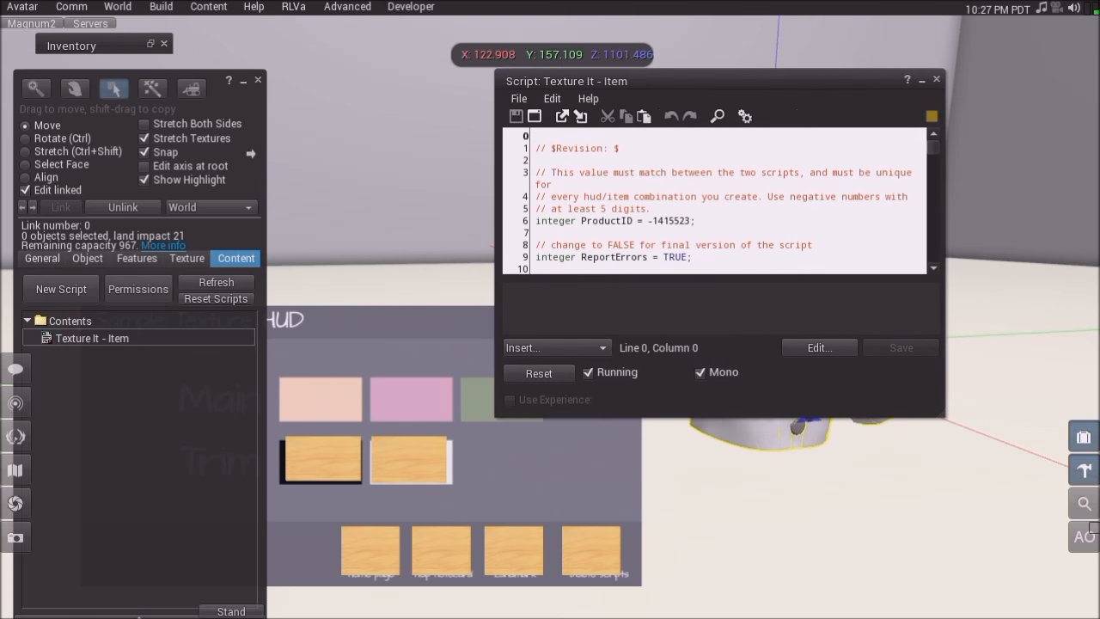
{"action": "left_click", "coordinate": [260, 82]}
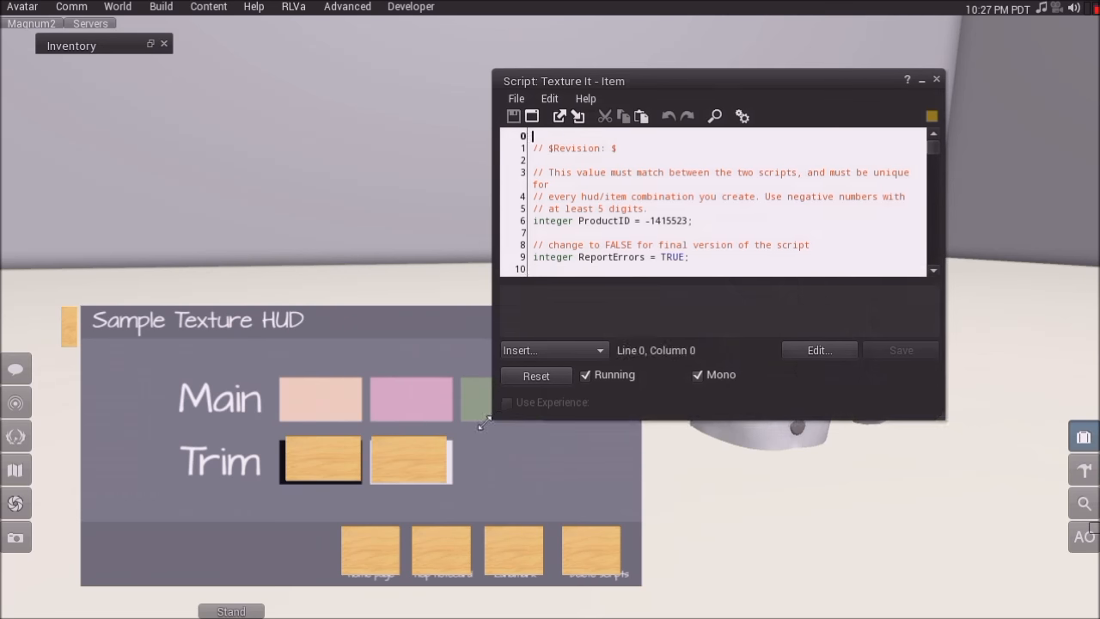
{"action": "left_click_drag", "start_coordinate": [495, 415], "coordinate": [353, 595]}
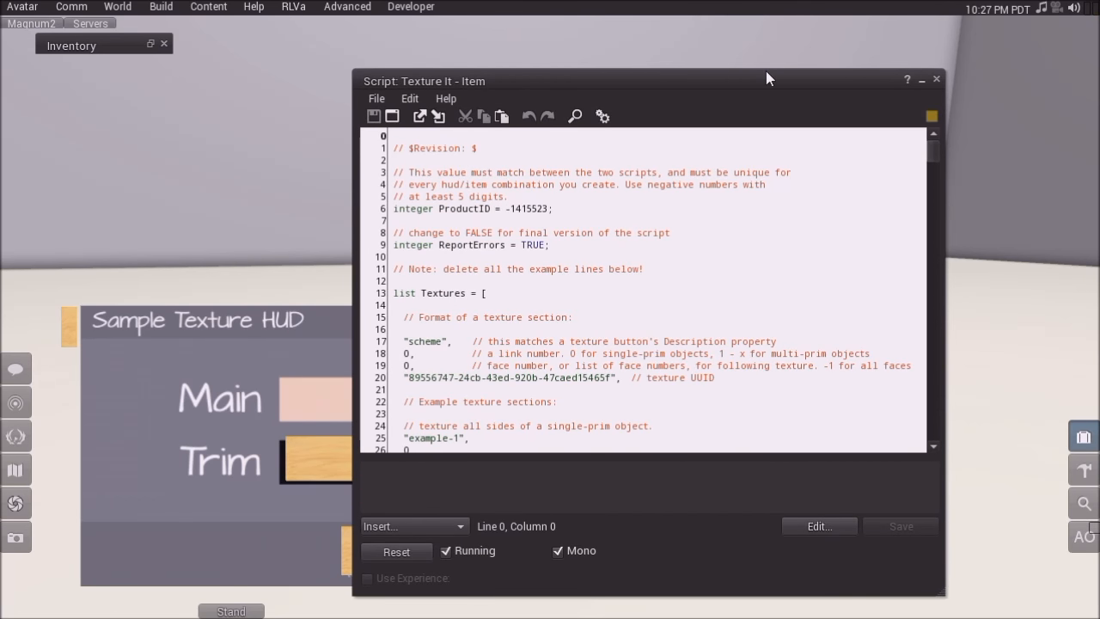
{"action": "left_click_drag", "start_coordinate": [766, 70], "coordinate": [771, 8]}
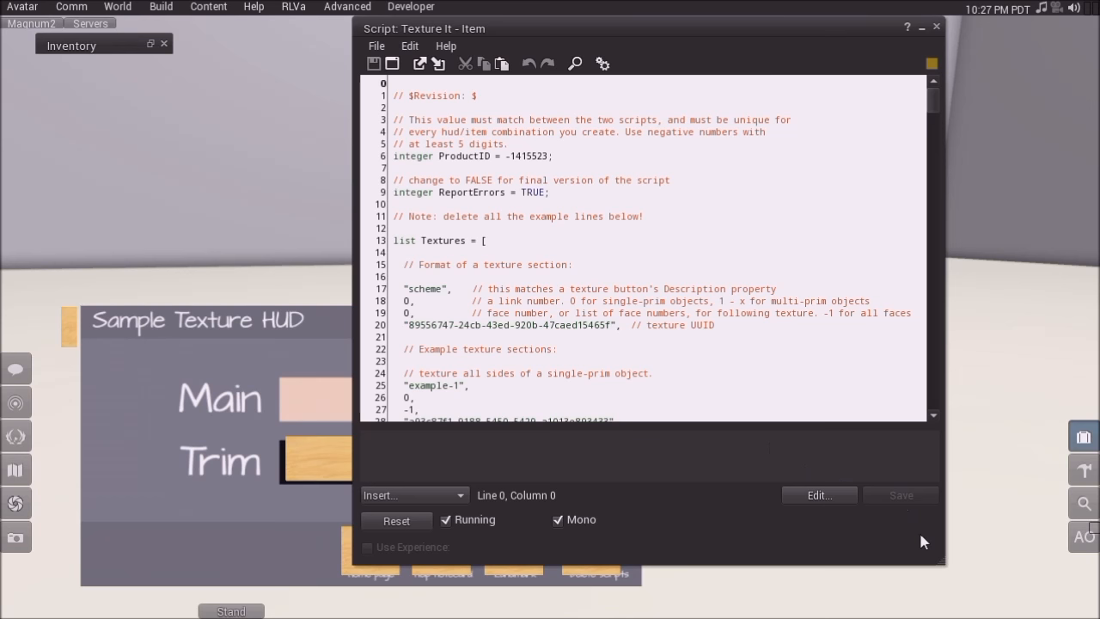
{"action": "left_click_drag", "start_coordinate": [944, 562], "coordinate": [983, 562]}
Step: Add an empty example list, list Textures = [];, on its own line above the existing Textures list
{"action": "left_click", "coordinate": [508, 145]}
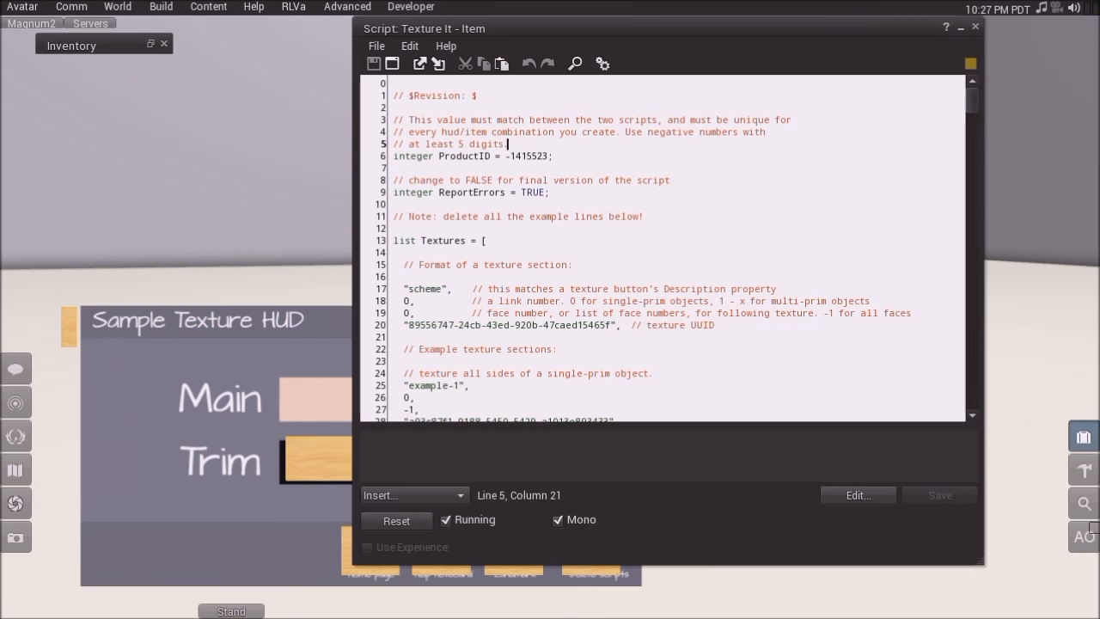
{"action": "left_click", "coordinate": [393, 252]}
{"action": "left_click_drag", "start_coordinate": [394, 241], "coordinate": [393, 252]}
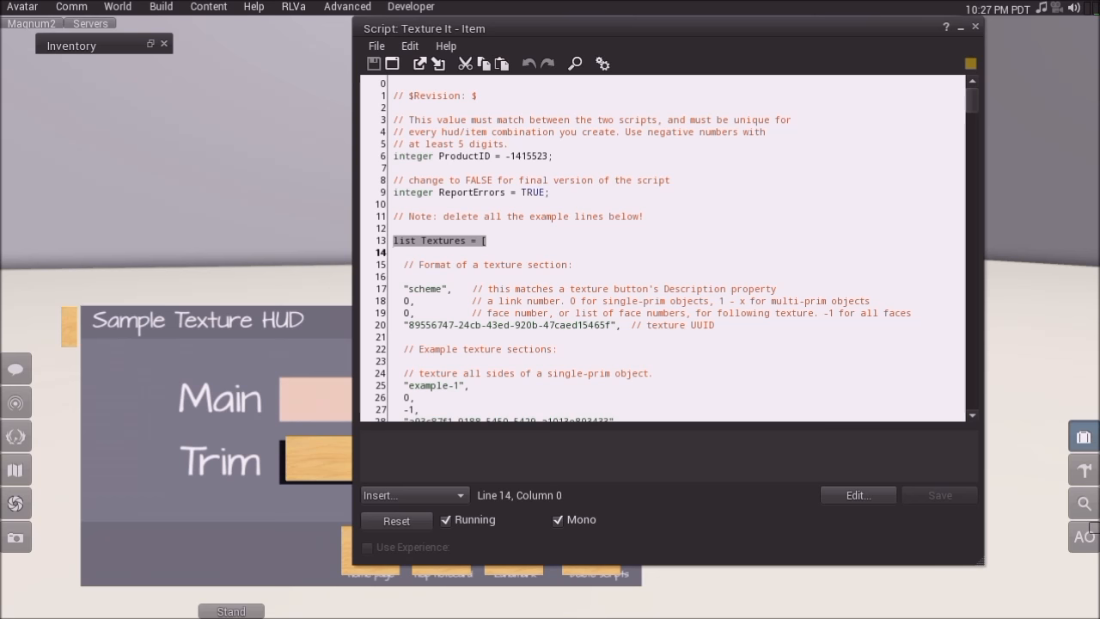
{"action": "left_click", "coordinate": [393, 240]}
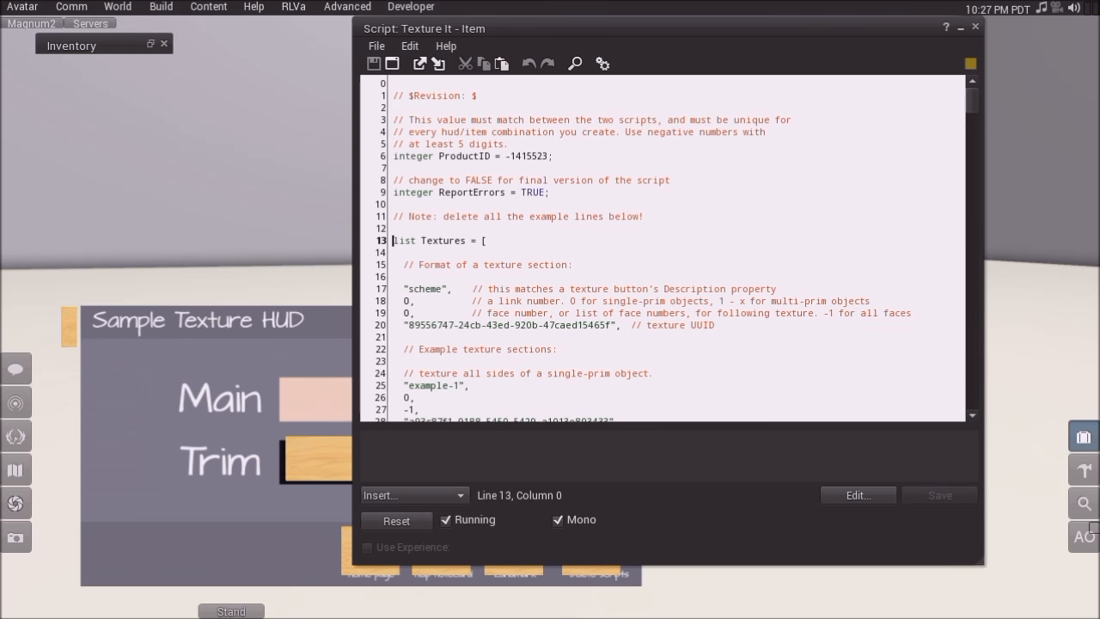
{"action": "left_click", "coordinate": [394, 229]}
{"action": "key", "text": "Return"}
{"action": "key", "text": "Return"}
{"action": "key", "text": "Up"}
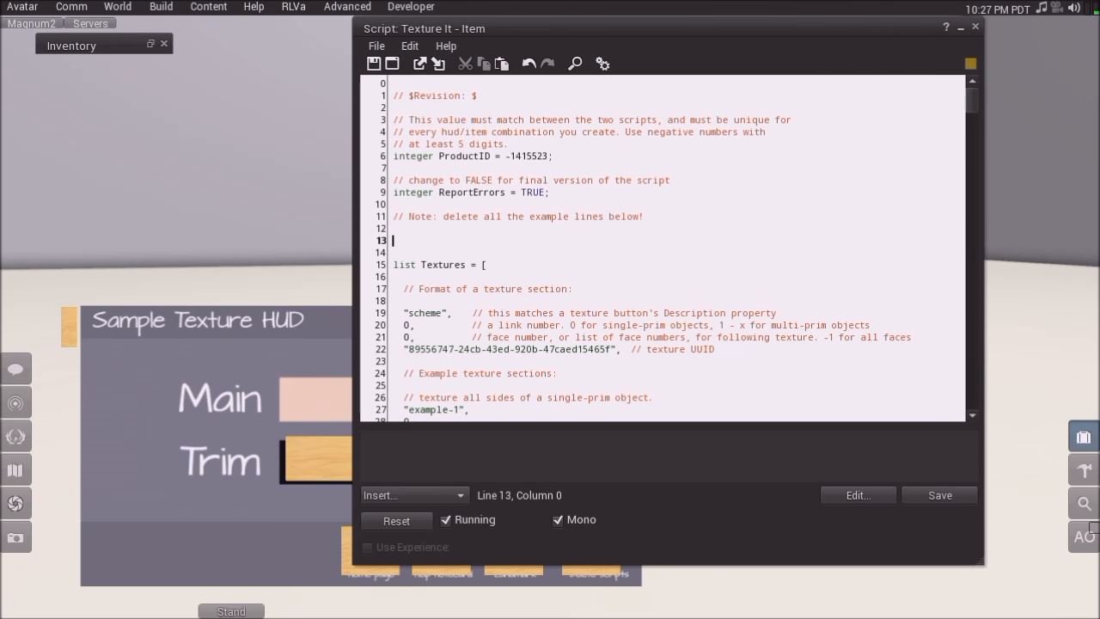
{"action": "type", "text": "list Tex"}
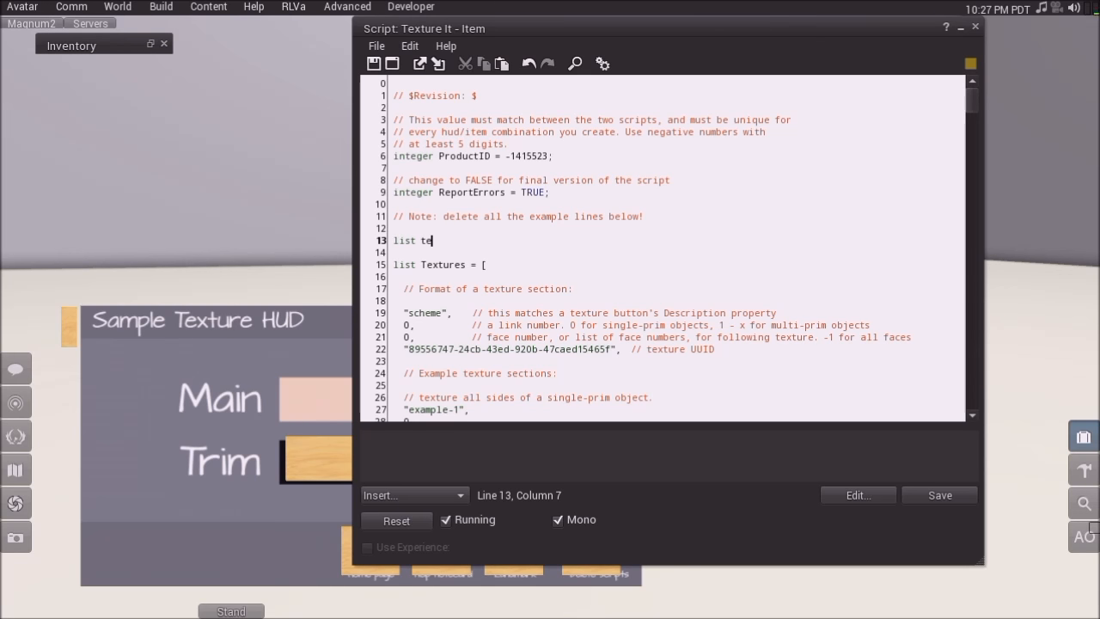
{"action": "type", "text": "tures = [];"}
Step: Fill the example list's square brackets with the items 1, 2, 3, 4, "test", "fuipple"
{"action": "key", "text": "Left"}
{"action": "key", "text": "Left"}
{"action": "key", "text": "Left"}
{"action": "key", "text": "shift+Right"}
{"action": "key", "text": "shift+Right"}
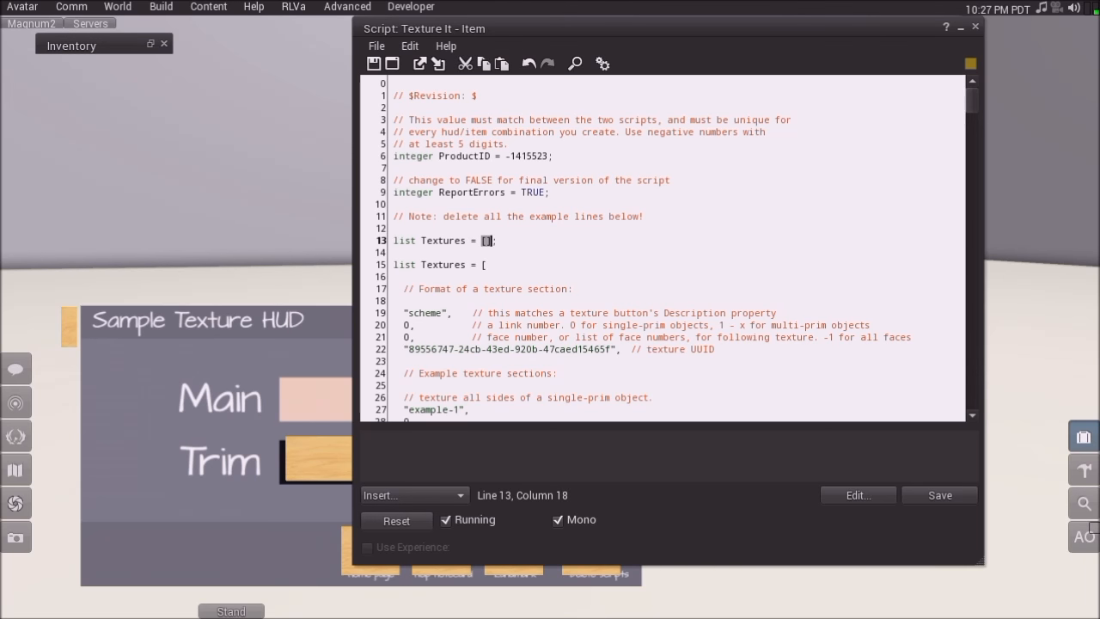
{"action": "key", "text": "End"}
{"action": "key", "text": "Left"}
{"action": "key", "text": "Left"}
{"action": "type", "text": "1, 2, 3, 4"}
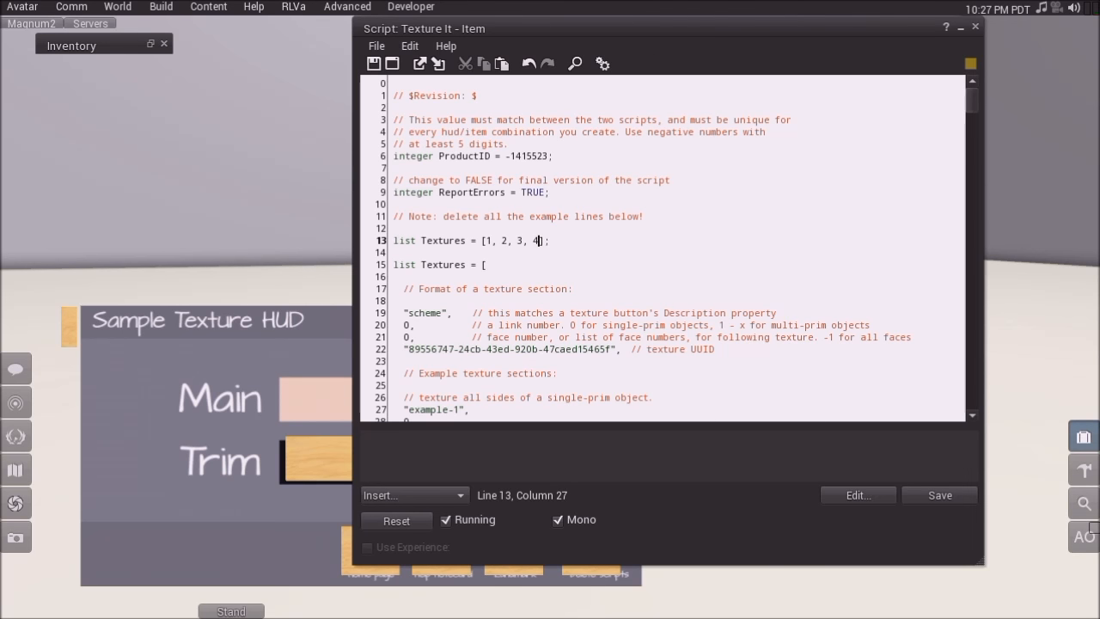
{"action": "type", "text": ", \"test\""}
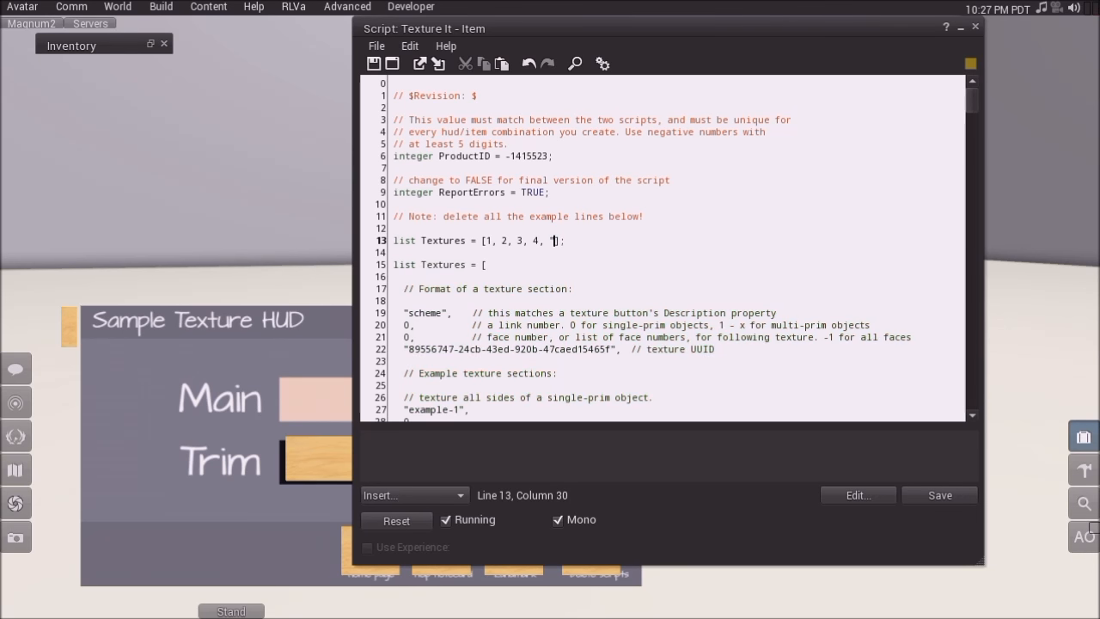
{"action": "type", "text": ", \"fuipple\""}
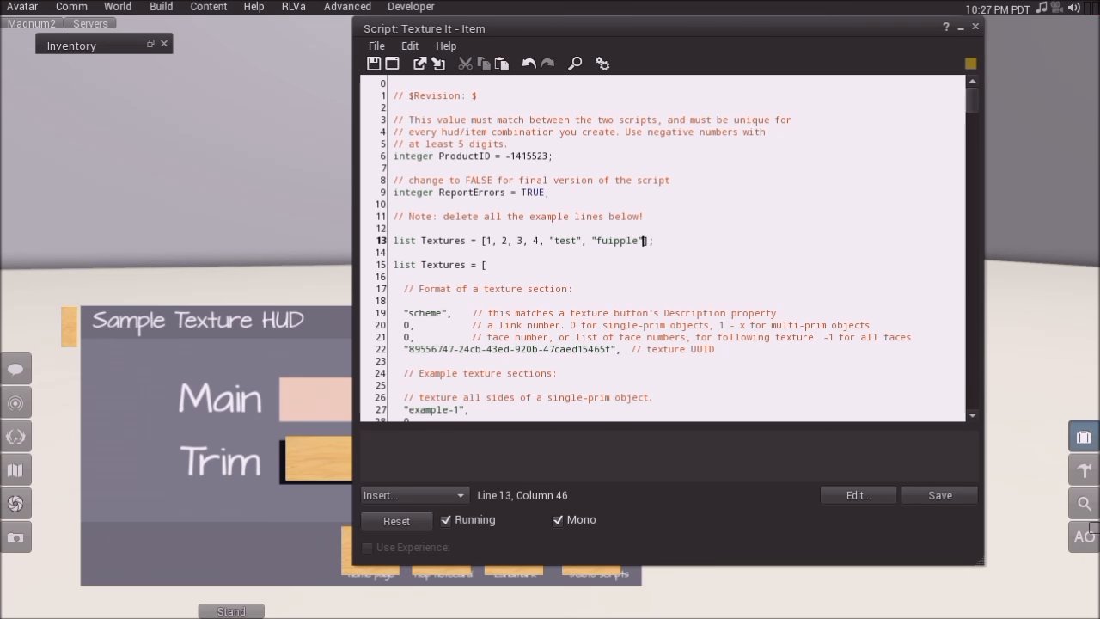
Step: Examine the items, separating commas and closing punctuation of the one-line example list
{"action": "key", "text": "Left"}
{"action": "key", "text": "Left"}
{"action": "key", "text": "Left"}
{"action": "key", "text": "Left"}
{"action": "key", "text": "Left"}
{"action": "key", "text": "Left"}
{"action": "key", "text": "Left"}
{"action": "key", "text": "Left"}
{"action": "key", "text": "Left"}
{"action": "key", "text": "Left"}
{"action": "key", "text": "Left"}
{"action": "key", "text": "Left"}
{"action": "key", "text": "Left"}
{"action": "key", "text": "Left"}
{"action": "key", "text": "Left"}
{"action": "key", "text": "Left"}
{"action": "key", "text": "Left"}
{"action": "key", "text": "Left"}
{"action": "key", "text": "Left"}
{"action": "key", "text": "Left"}
{"action": "key", "text": "End"}
{"action": "key", "text": "Left"}
{"action": "key", "text": "Left"}
{"action": "key", "text": "Left"}
{"action": "key", "text": "Right"}
{"action": "key", "text": "ctrl+Left"}
{"action": "key", "text": "ctrl+Left"}
{"action": "key", "text": "Left"}
{"action": "key", "text": "shift+Right"}
{"action": "key", "text": "Left"}
{"action": "key", "text": "Left"}
{"action": "key", "text": "Left"}
{"action": "key", "text": "Left"}
{"action": "key", "text": "Left"}
{"action": "key", "text": "Left"}
{"action": "key", "text": "Left"}
{"action": "key", "text": "Left"}
{"action": "key", "text": "Left"}
{"action": "key", "text": "shift+Right"}
{"action": "key", "text": "Right"}
{"action": "key", "text": "End"}
{"action": "key", "text": "Left"}
{"action": "key", "text": "Left"}
{"action": "key", "text": "Home"}
{"action": "key", "text": "shift+Down"}
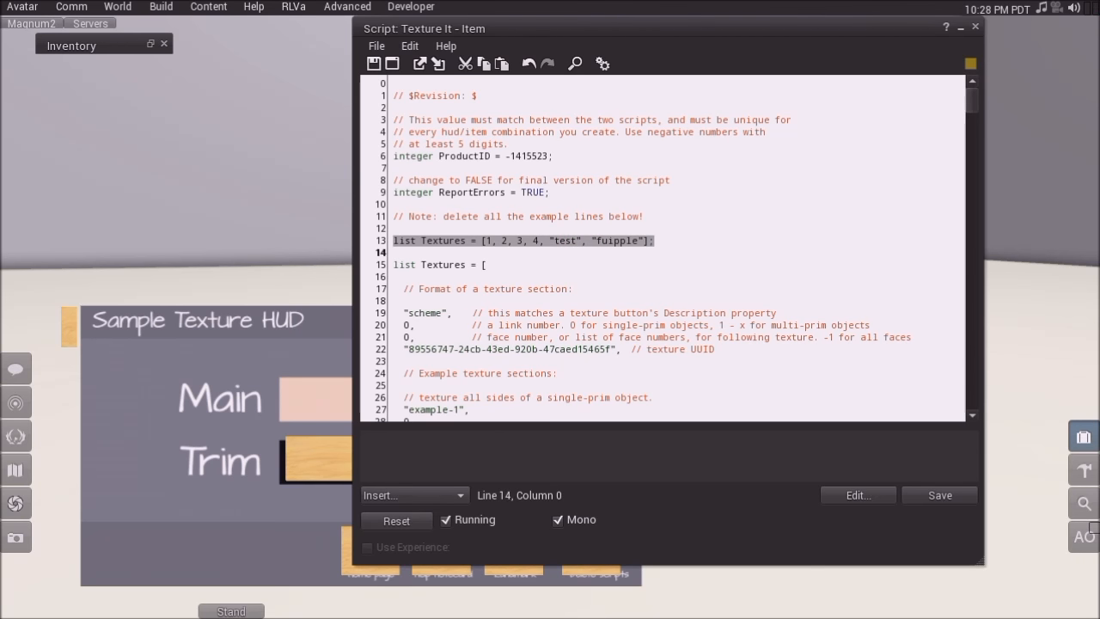
Step: Split the example list after its opening bracket, with 1 and 2 on separate indented lines, 3 and 4 sharing one, and "test" beginning another
{"action": "key", "text": "Right"}
{"action": "key", "text": "Up"}
{"action": "key", "text": "ctrl+Right"}
{"action": "key", "text": "ctrl+Right"}
{"action": "key", "text": "ctrl+Right"}
{"action": "key", "text": "ctrl+Right"}
{"action": "key", "text": "Right"}
{"action": "key", "text": "Left"}
{"action": "key", "text": "Left"}
{"action": "key", "text": "Return"}
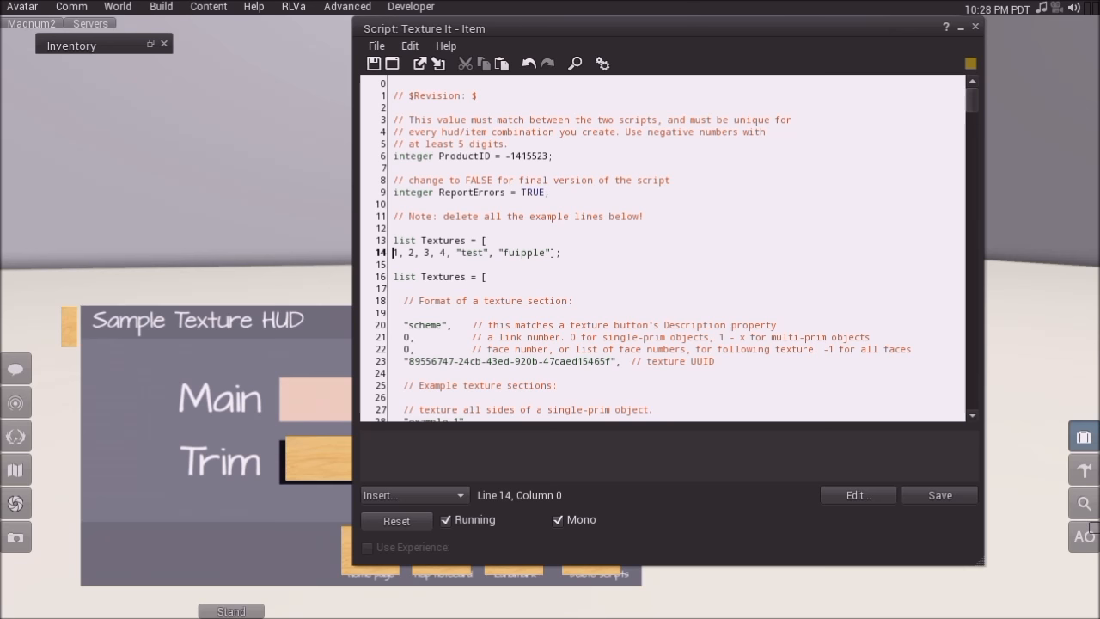
{"action": "key", "text": "Right"}
{"action": "key", "text": "Right"}
{"action": "key", "text": "Right"}
{"action": "key", "text": "Return"}
{"action": "key", "text": "Right"}
{"action": "key", "text": "Right"}
{"action": "key", "text": "Right"}
{"action": "key", "text": "Return"}
{"action": "key", "text": "Right"}
{"action": "key", "text": "Right"}
{"action": "key", "text": "Right"}
{"action": "key", "text": "Right"}
{"action": "key", "text": "Right"}
{"action": "key", "text": "Right"}
{"action": "key", "text": "Return"}
{"action": "key", "text": "Right"}
{"action": "key", "text": "Right"}
{"action": "key", "text": "Right"}
{"action": "key", "text": "Right"}
{"action": "key", "text": "Right"}
{"action": "key", "text": "Right"}
{"action": "key", "text": "Right"}
{"action": "key", "text": "Right"}
{"action": "key", "text": "Right"}
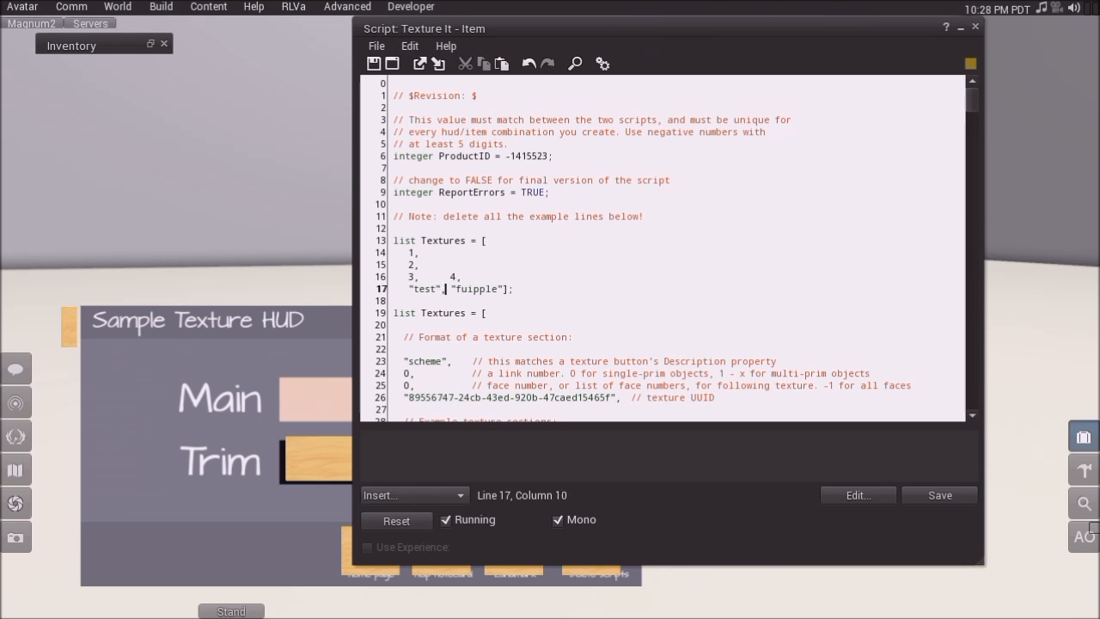
Step: Put "fuipple" and the closing bracket on separate lines with blank lines around them
{"action": "key", "text": "Return"}
{"action": "key", "text": "Return"}
{"action": "key", "text": "End"}
{"action": "key", "text": "Left"}
{"action": "key", "text": "Left"}
{"action": "key", "text": "Return"}
{"action": "key", "text": "Return"}
{"action": "key", "text": "End"}
{"action": "key", "text": "Return"}
{"action": "key", "text": "Return"}
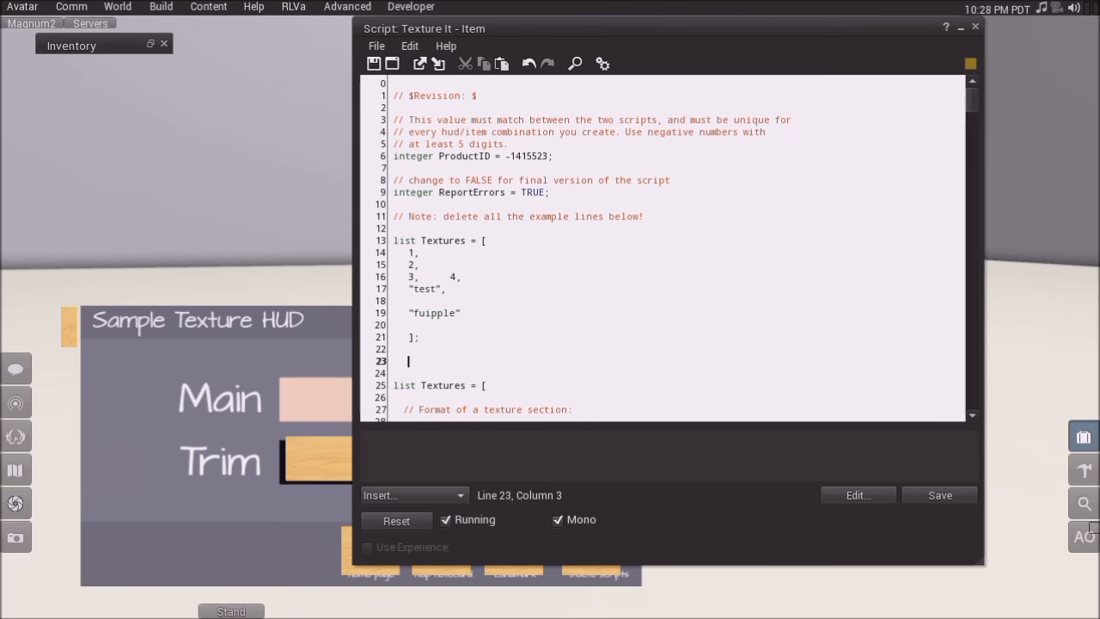
{"action": "key", "text": "BackSpace"}
Step: Review the multi-line layout of the example list from its opening line to its closing bracket
{"action": "key", "text": "Up"}
{"action": "key", "text": "Up"}
{"action": "key", "text": "Up"}
{"action": "key", "text": "Up"}
{"action": "key", "text": "Up"}
{"action": "key", "text": "Up"}
{"action": "key", "text": "Up"}
{"action": "key", "text": "Up"}
{"action": "key", "text": "Up"}
{"action": "key", "text": "Down"}
{"action": "key", "text": "Down"}
{"action": "key", "text": "Down"}
{"action": "key", "text": "Down"}
{"action": "key", "text": "Down"}
{"action": "key", "text": "Down"}
{"action": "key", "text": "Down"}
{"action": "key", "text": "Up"}
{"action": "key", "text": "Up"}
{"action": "key", "text": "Up"}
{"action": "key", "text": "Up"}
{"action": "key", "text": "Up"}
{"action": "key", "text": "Up"}
{"action": "key", "text": "Up"}
{"action": "key", "text": "Up"}
Step: Delete the entire example list above the original Textures list
{"action": "key", "text": "shift+Down"}
{"action": "key", "text": "shift+Down"}
{"action": "key", "text": "shift+Down"}
{"action": "key", "text": "shift+Down"}
{"action": "key", "text": "shift+Down"}
{"action": "key", "text": "shift+Down"}
{"action": "key", "text": "shift+Down"}
{"action": "key", "text": "shift+Down"}
{"action": "key", "text": "shift+Down"}
{"action": "key", "text": "shift+Down"}
{"action": "key", "text": "shift+Down"}
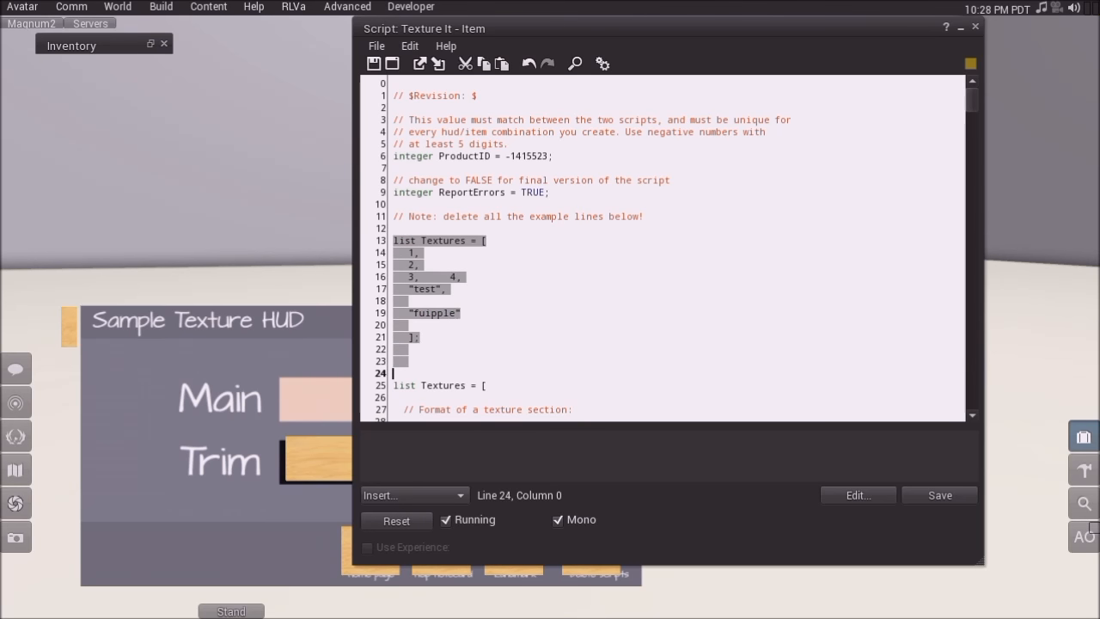
{"action": "key", "text": "Delete"}
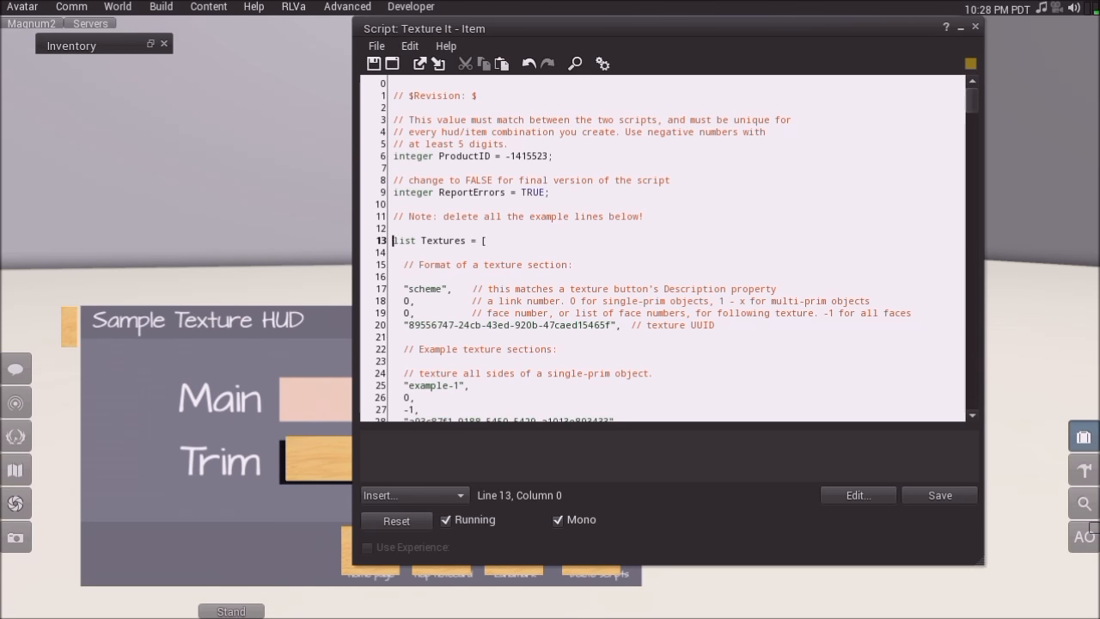
Step: Delete all example lines inside the Textures list, from the format comment through the example-6 section, keeping the closing comment and "-end-" line
{"action": "key", "text": "Down"}
{"action": "key", "text": "shift+Down"}
{"action": "key", "text": "shift+Down"}
{"action": "key", "text": "shift+Down"}
{"action": "key", "text": "shift+Down"}
{"action": "key", "text": "shift+Down"}
{"action": "key", "text": "shift+Down"}
{"action": "key", "text": "shift+Down"}
{"action": "key", "text": "shift+Down"}
{"action": "key", "text": "shift+Down"}
{"action": "key", "text": "shift+Down"}
{"action": "key", "text": "shift+Down"}
{"action": "key", "text": "shift+Down"}
{"action": "key", "text": "shift+Down"}
{"action": "key", "text": "shift+Down"}
{"action": "key", "text": "shift+Down"}
{"action": "key", "text": "shift+Down"}
{"action": "key", "text": "shift+Down"}
{"action": "key", "text": "shift+Down"}
{"action": "key", "text": "shift+Down"}
{"action": "key", "text": "shift+Down"}
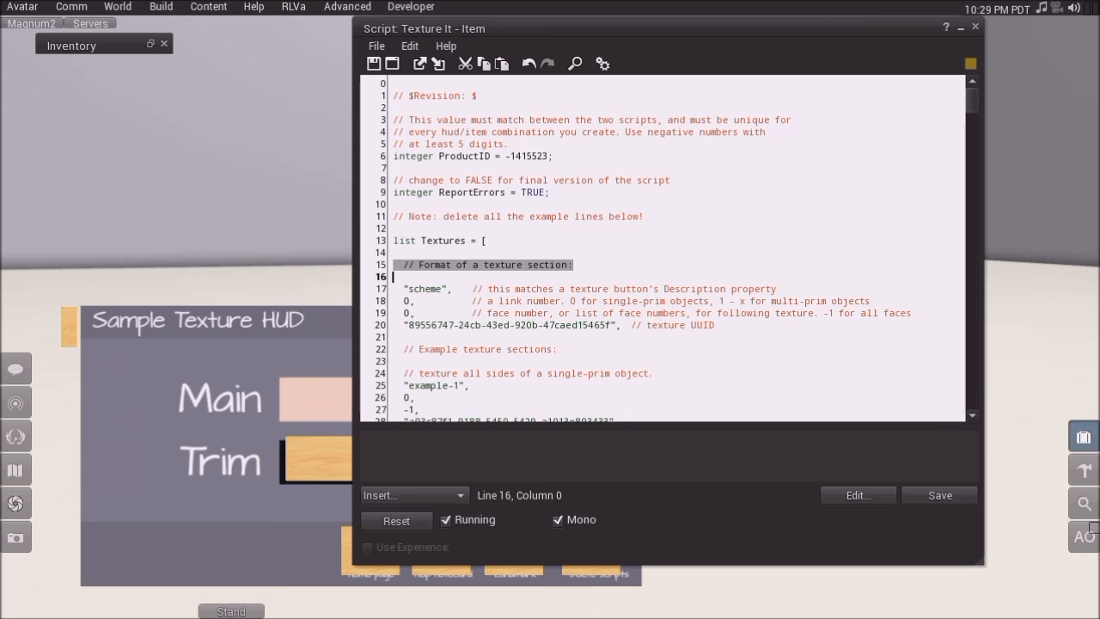
{"action": "key", "text": "shift+Down"}
{"action": "key", "text": "shift+Down"}
{"action": "key", "text": "shift+Down"}
{"action": "key", "text": "shift+Down"}
{"action": "key", "text": "shift+Down"}
{"action": "key", "text": "shift+Down"}
{"action": "key", "text": "shift+Down"}
{"action": "key", "text": "shift+Down"}
{"action": "key", "text": "shift+Down"}
{"action": "key", "text": "shift+Down"}
{"action": "key", "text": "shift+Down"}
{"action": "key", "text": "shift+Down"}
{"action": "key", "text": "shift+Down"}
{"action": "key", "text": "shift+Down"}
{"action": "key", "text": "shift+Down"}
{"action": "key", "text": "shift+Down"}
{"action": "key", "text": "shift+Down"}
{"action": "key", "text": "shift+Down"}
{"action": "key", "text": "shift+Down"}
{"action": "key", "text": "shift+Down"}
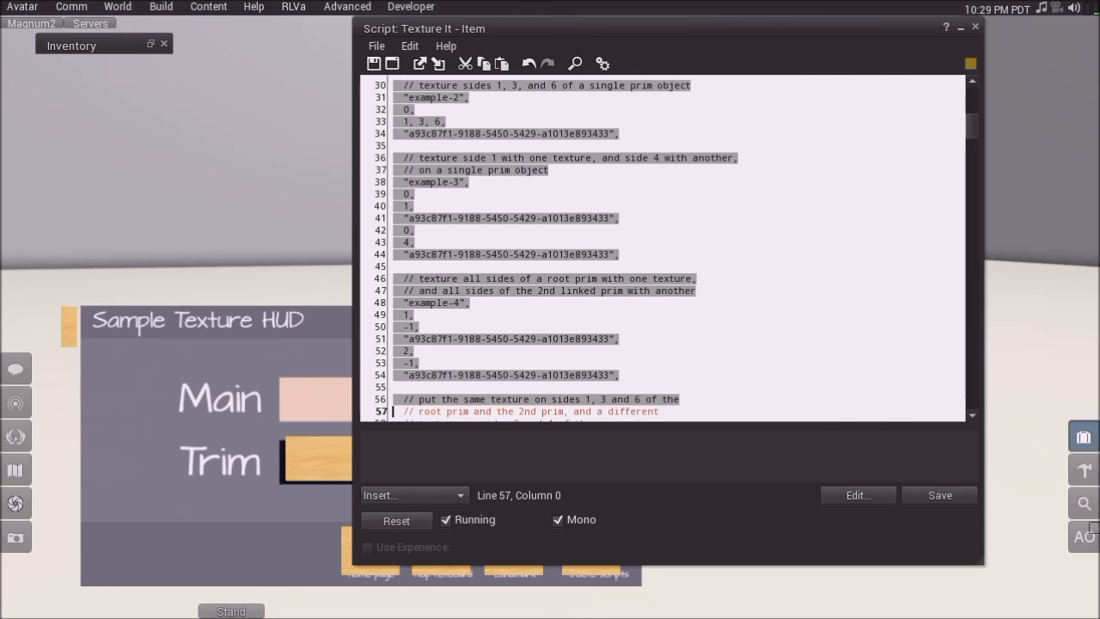
{"action": "key", "text": "shift+Up"}
{"action": "key", "text": "shift+Up"}
{"action": "key", "text": "shift+Up"}
{"action": "key", "text": "shift+Up"}
{"action": "key", "text": "shift+Down"}
{"action": "key", "text": "shift+Down"}
{"action": "key", "text": "shift+Down"}
{"action": "key", "text": "shift+Down"}
{"action": "key", "text": "shift+Down"}
{"action": "key", "text": "shift+Down"}
{"action": "key", "text": "shift+Down"}
{"action": "key", "text": "shift+Down"}
{"action": "key", "text": "shift+Down"}
{"action": "key", "text": "shift+Down"}
{"action": "key", "text": "shift+Down"}
{"action": "key", "text": "shift+Down"}
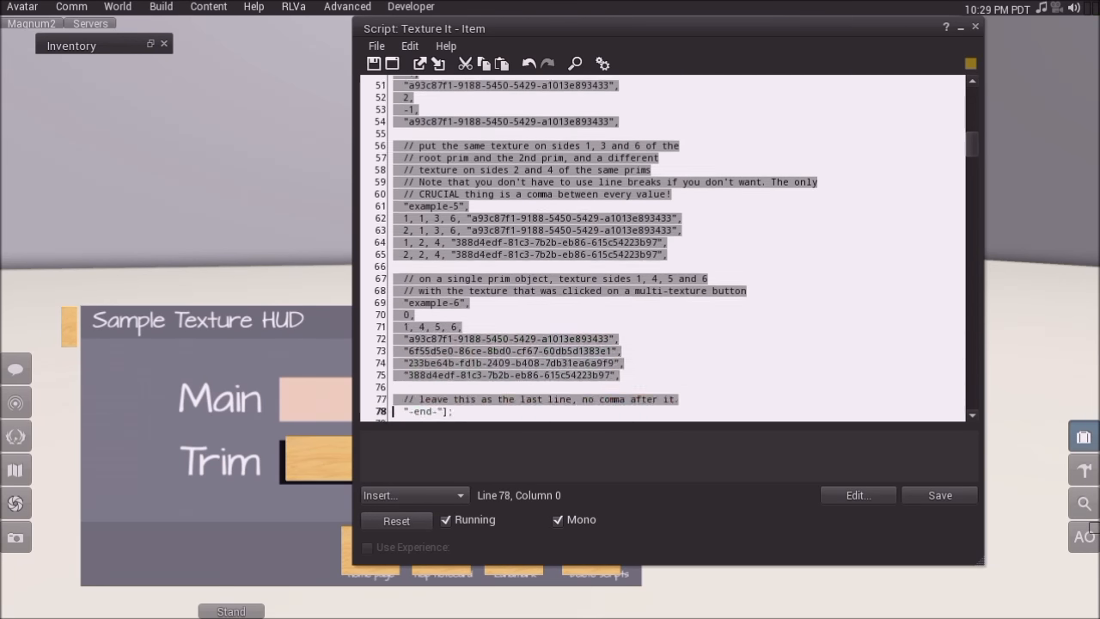
{"action": "key", "text": "shift+Up"}
{"action": "key", "text": "shift+Up"}
{"action": "key", "text": "shift+Up"}
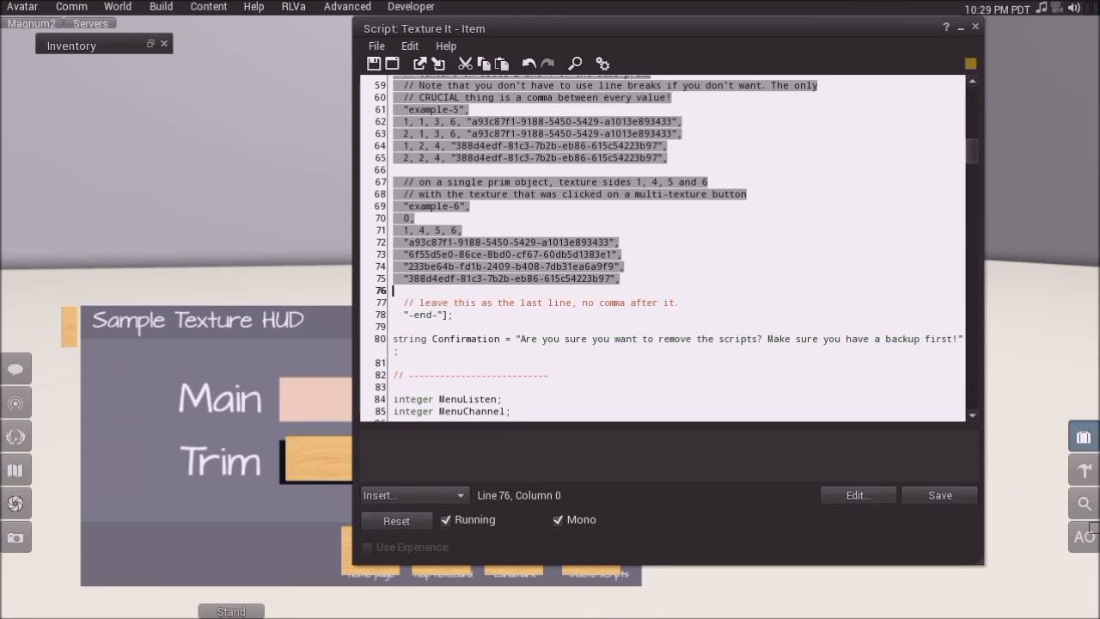
{"action": "key", "text": "Delete"}
Step: Review the emptied Textures list from its opening line to the "-end-" entry
{"action": "key", "text": "Up"}
{"action": "key", "text": "Up"}
{"action": "key", "text": "Up"}
{"action": "key", "text": "Up"}
{"action": "key", "text": "Up"}
{"action": "key", "text": "Up"}
{"action": "key", "text": "Up"}
{"action": "key", "text": "Up"}
{"action": "key", "text": "Up"}
{"action": "key", "text": "Up"}
{"action": "key", "text": "Up"}
{"action": "key", "text": "Down"}
{"action": "key", "text": "Down"}
{"action": "key", "text": "Down"}
{"action": "key", "text": "Down"}
{"action": "key", "text": "Down"}
{"action": "key", "text": "Down"}
{"action": "key", "text": "Down"}
{"action": "key", "text": "Down"}
{"action": "key", "text": "Down"}
{"action": "key", "text": "Down"}
{"action": "key", "text": "Down"}
{"action": "key", "text": "Down"}
{"action": "key", "text": "Down"}
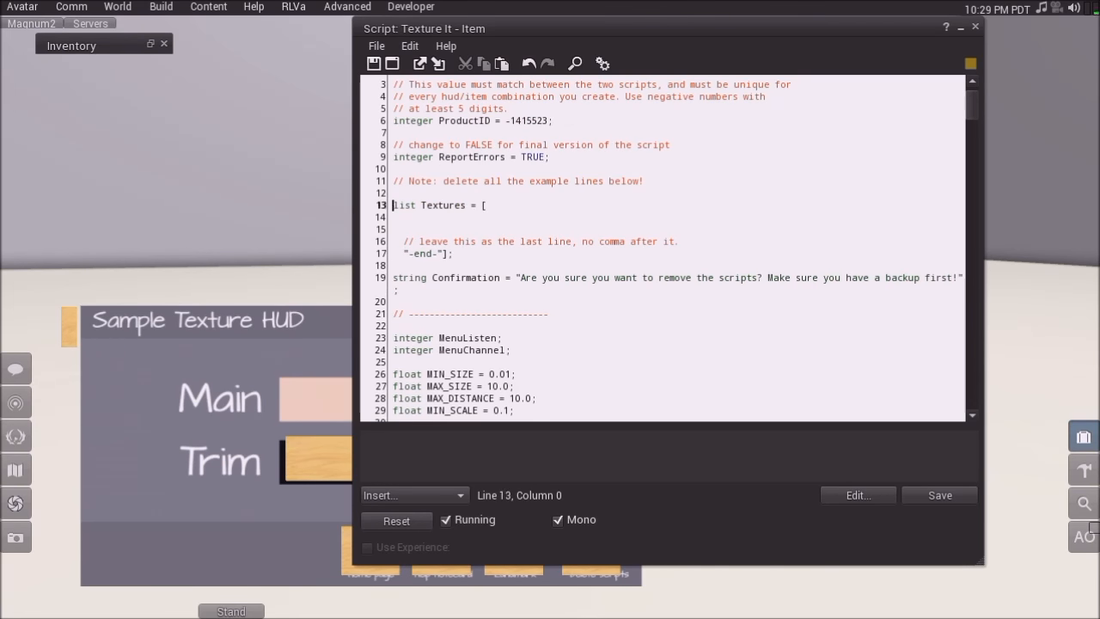
{"action": "key", "text": "Right"}
{"action": "key", "text": "Right"}
{"action": "key", "text": "Right"}
{"action": "key", "text": "Left"}
{"action": "key", "text": "shift+Right"}
{"action": "key", "text": "shift+Right"}
{"action": "key", "text": "shift+Right"}
{"action": "key", "text": "shift+Right"}
{"action": "key", "text": "shift+Right"}
{"action": "key", "text": "shift+Right"}
{"action": "key", "text": "shift+Right"}
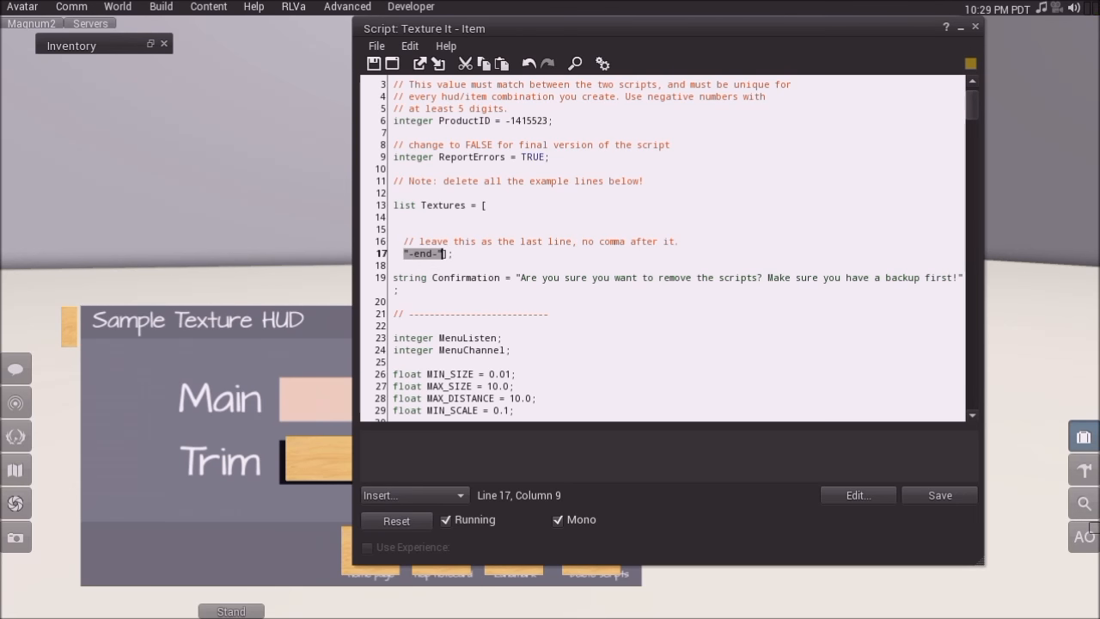
{"action": "key", "text": "Left"}
{"action": "key", "text": "Right"}
Step: Add blank lines above the Textures list's closing comment and enter "main-rose" as the first entry, indented two spaces
{"action": "key", "text": "Up"}
{"action": "key", "text": "Home"}
{"action": "key", "text": "Return"}
{"action": "key", "text": "Return"}
{"action": "key", "text": "Up"}
{"action": "key", "text": "Up"}
{"action": "key", "text": "Up"}
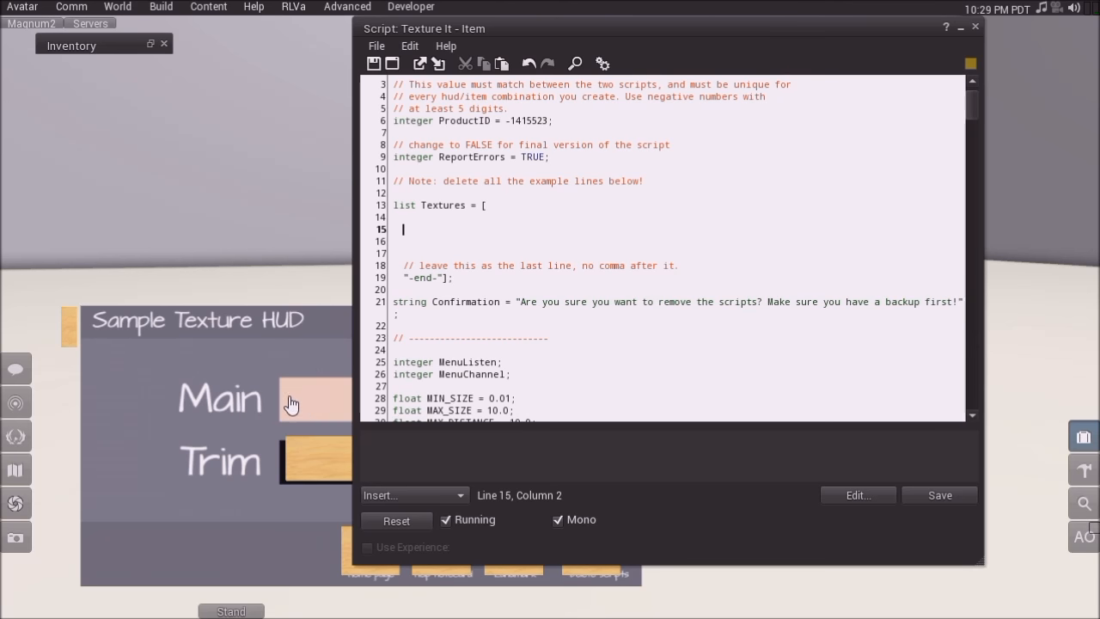
{"action": "type", "text": "\"main-rose\""}
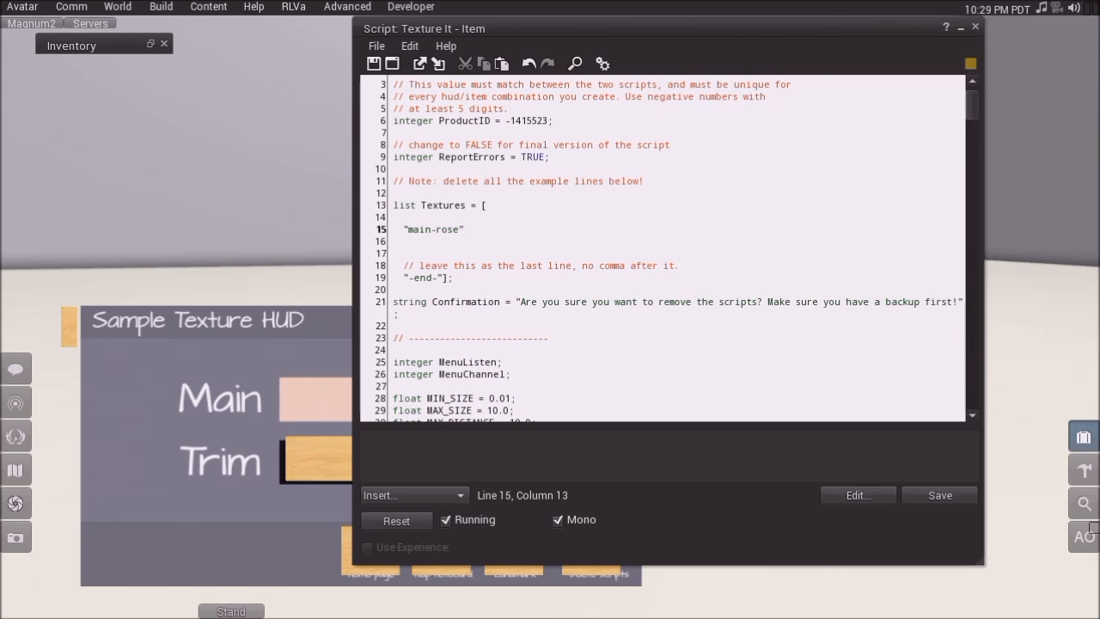
Step: Check the description of the HUD's first Main texture button as an individual linked part, and close the editor
{"action": "left_click_drag", "start_coordinate": [605, 32], "coordinate": [685, 52]}
{"action": "right_click", "coordinate": [338, 402]}
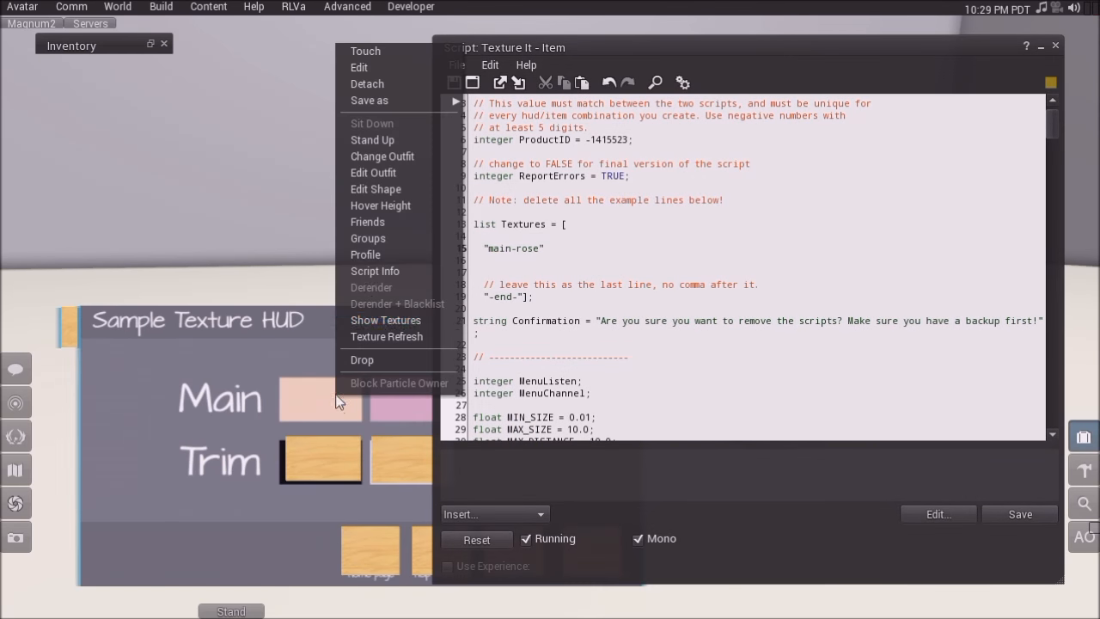
{"action": "left_click", "coordinate": [359, 67]}
{"action": "left_click", "coordinate": [60, 187]}
{"action": "left_click", "coordinate": [320, 399]}
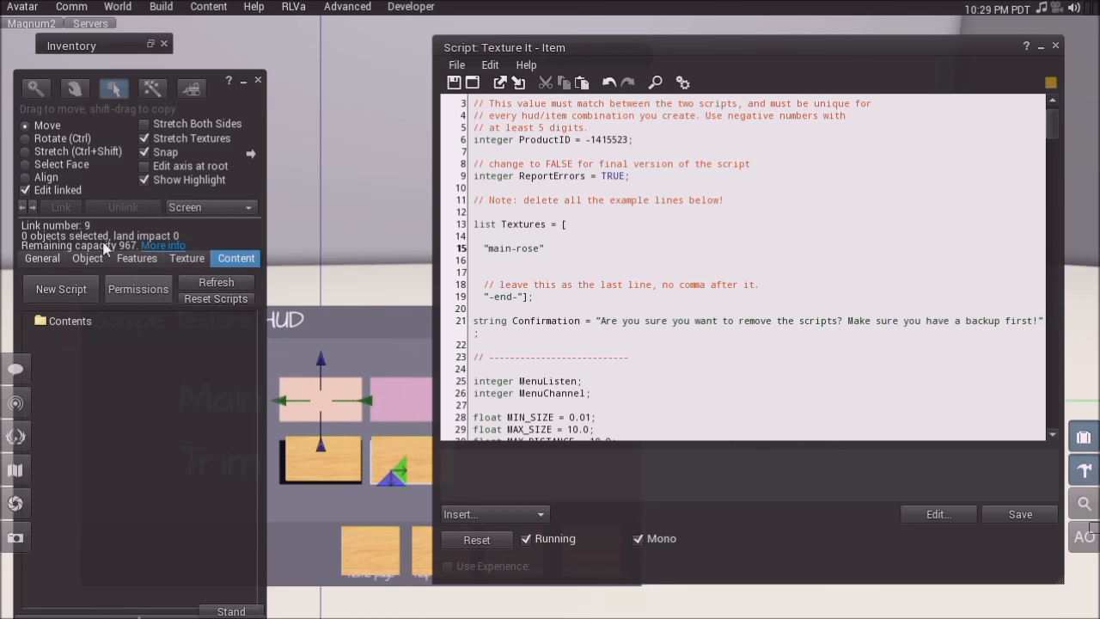
{"action": "left_click", "coordinate": [86, 259]}
{"action": "left_click", "coordinate": [42, 258]}
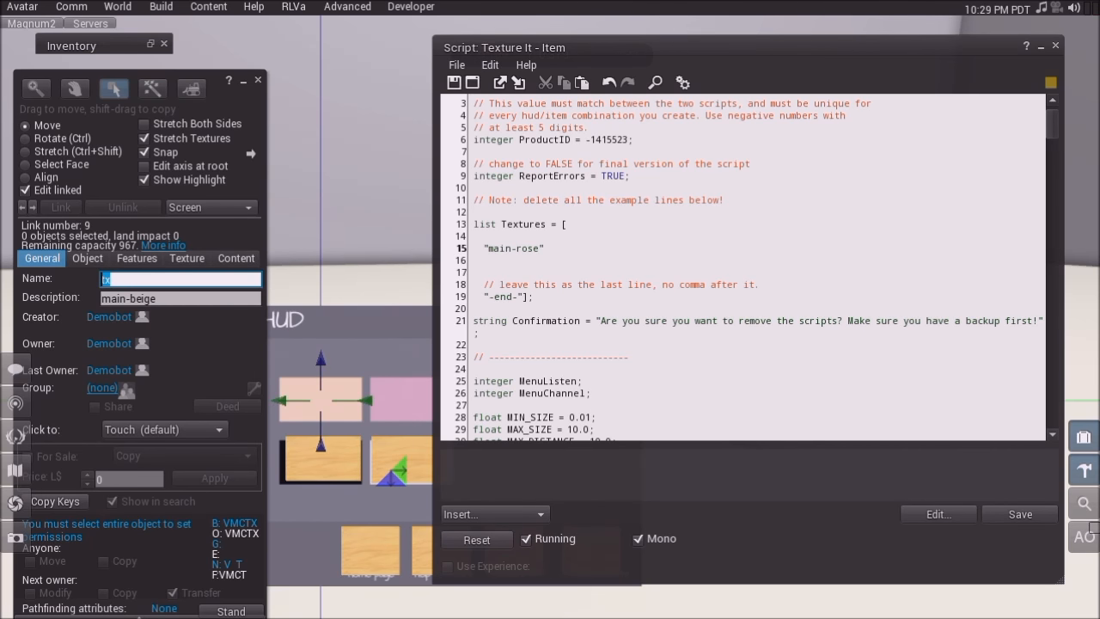
{"action": "key", "text": "Tab"}
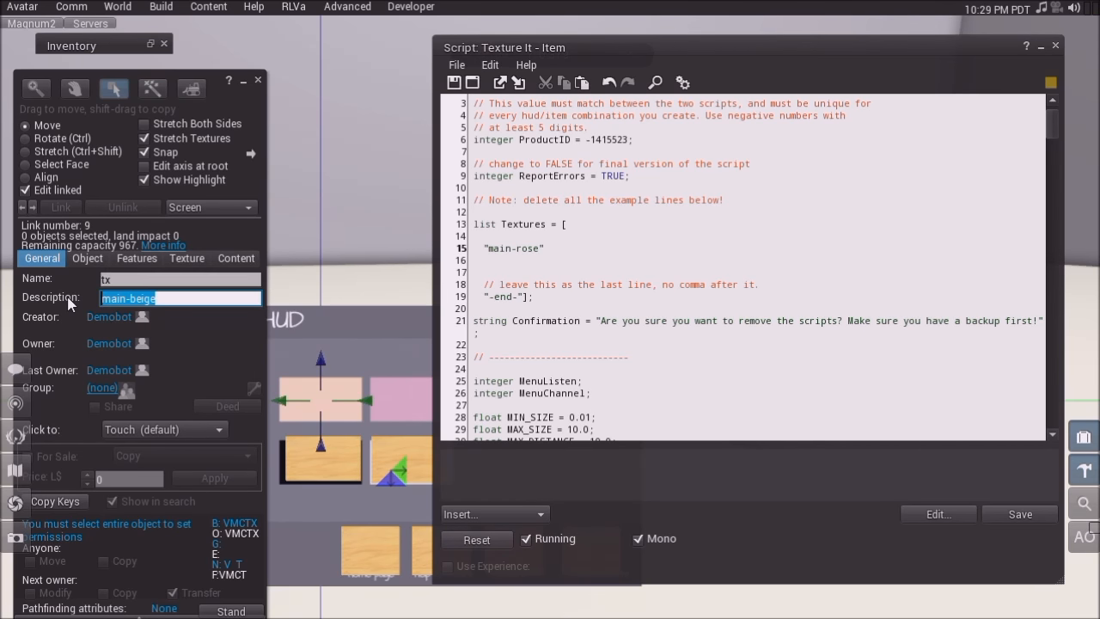
{"action": "key", "text": "End"}
{"action": "key", "text": "ctrl+a"}
{"action": "left_click", "coordinate": [258, 83]}
Step: Change the "main-rose" entry to "main-beige", followed by a comma and a new line
{"action": "left_click", "coordinate": [540, 249]}
{"action": "key", "text": "shift+Left"}
{"action": "key", "text": "shift+Left"}
{"action": "key", "text": "shift+Left"}
{"action": "key", "text": "shift+Left"}
{"action": "type", "text": "beige"}
{"action": "key", "text": "End"}
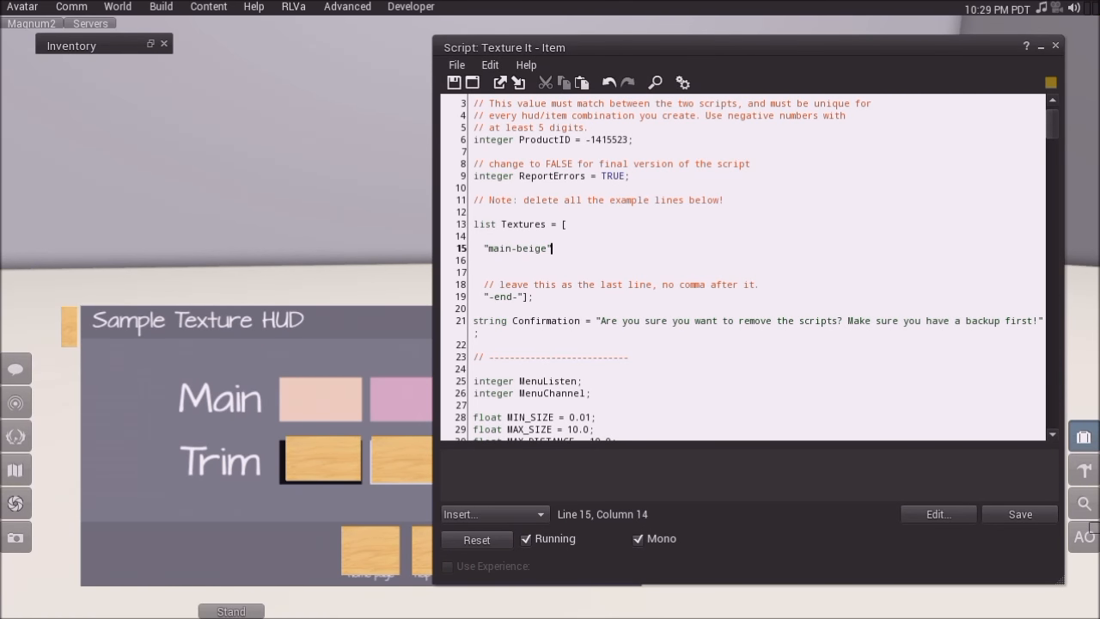
{"action": "type", "text": ","}
{"action": "key", "text": "Return"}
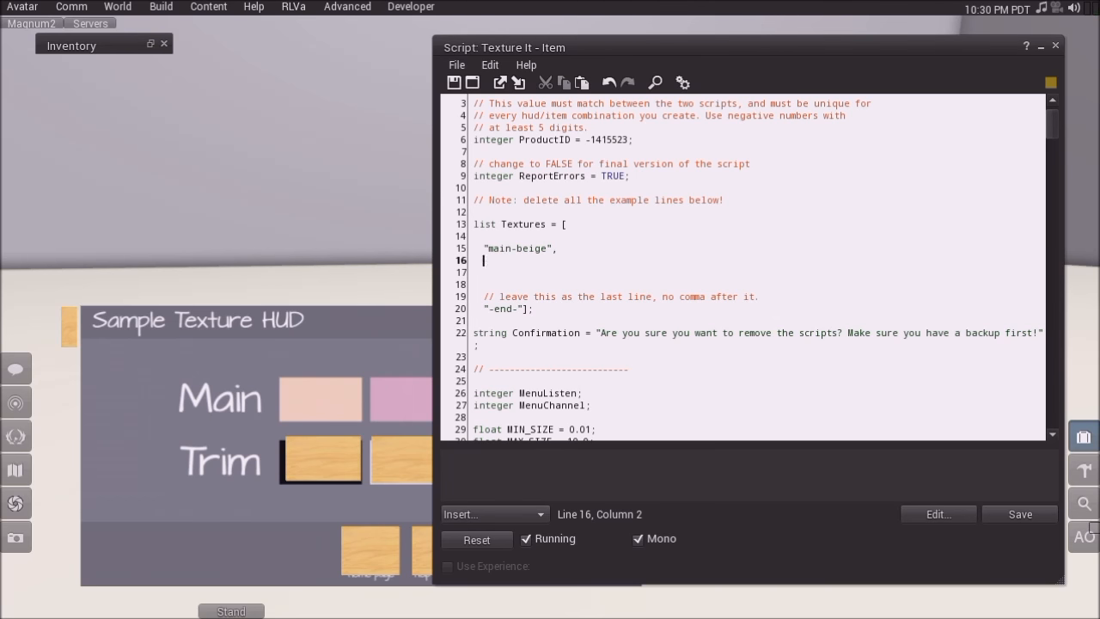
Step: Enter link number 0 with a comma beneath the "main-beige" entry and start a new line
{"action": "left_click_drag", "start_coordinate": [808, 46], "coordinate": [392, 66]}
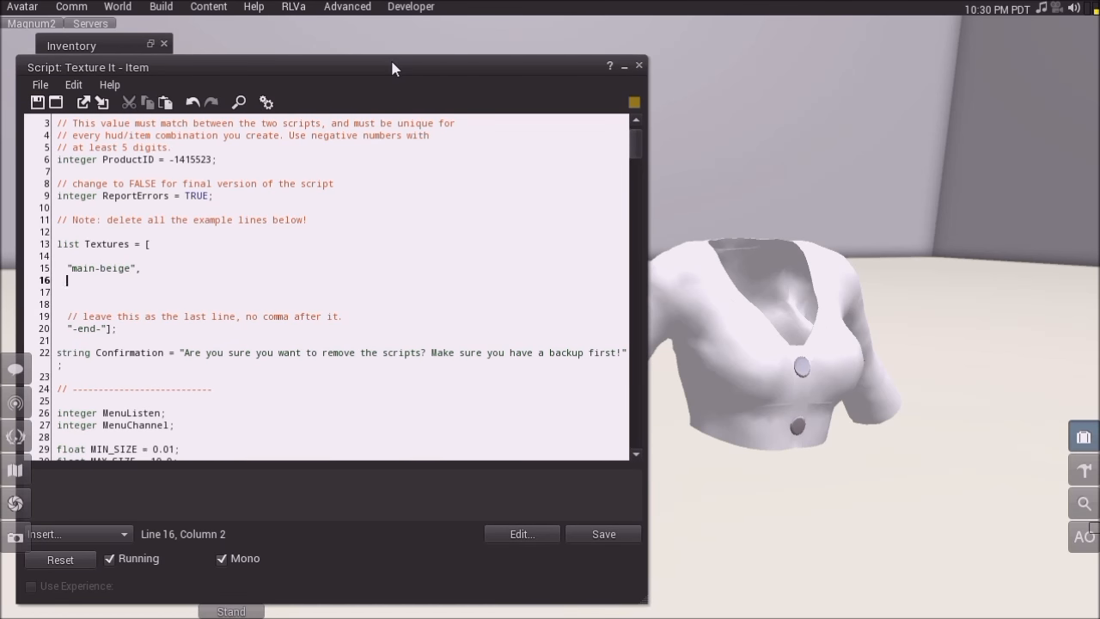
{"action": "left_click_drag", "start_coordinate": [391, 69], "coordinate": [692, 65]}
{"action": "type", "text": "0"}
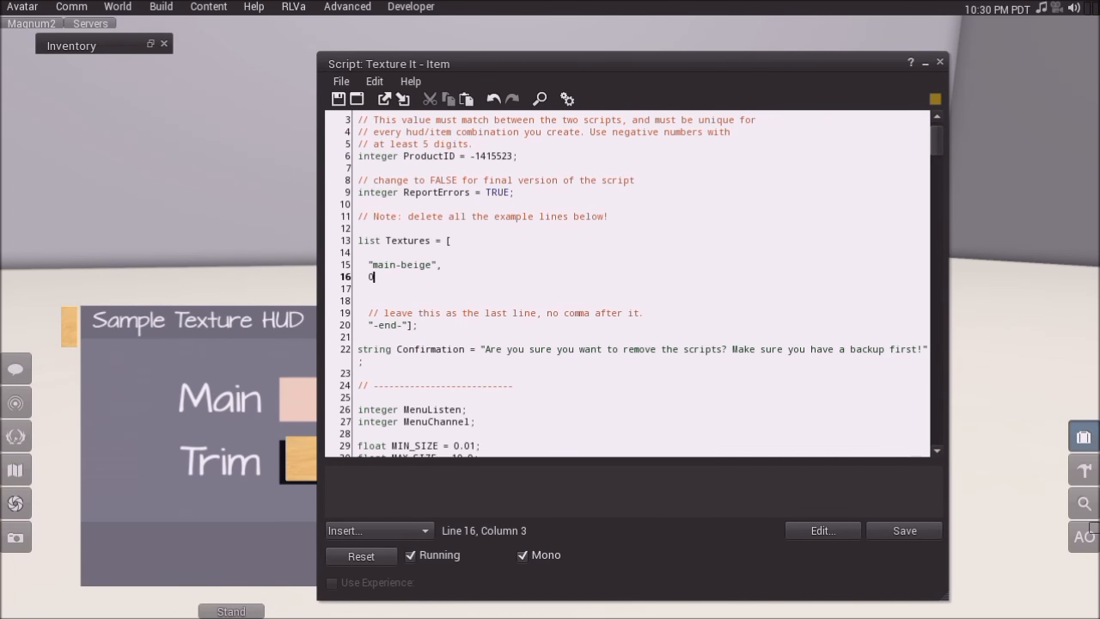
{"action": "type", "text": ","}
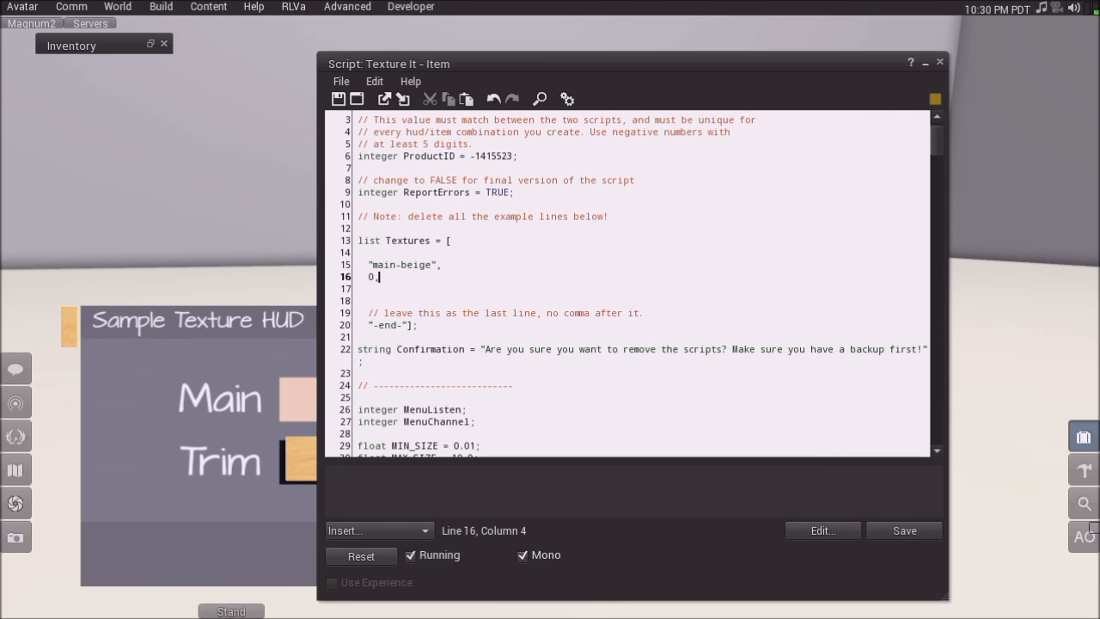
{"action": "key", "text": "Return"}
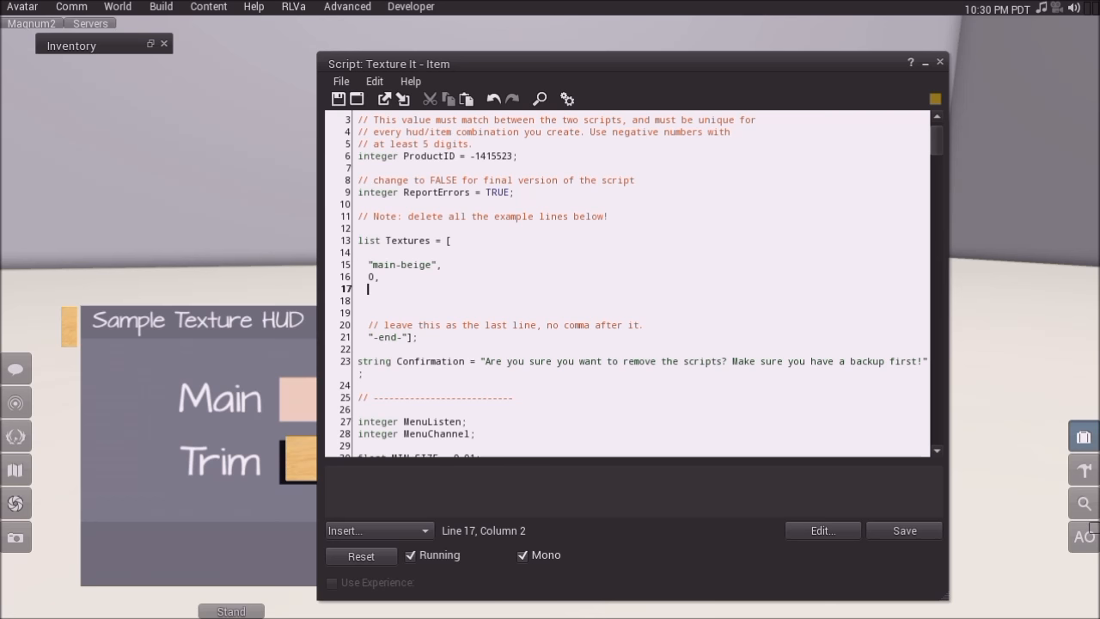
Step: Check the face number of the cropped top's main fabric by selecting that face, and close the editor
{"action": "left_click_drag", "start_coordinate": [811, 58], "coordinate": [530, 74]}
{"action": "right_click", "coordinate": [740, 342]}
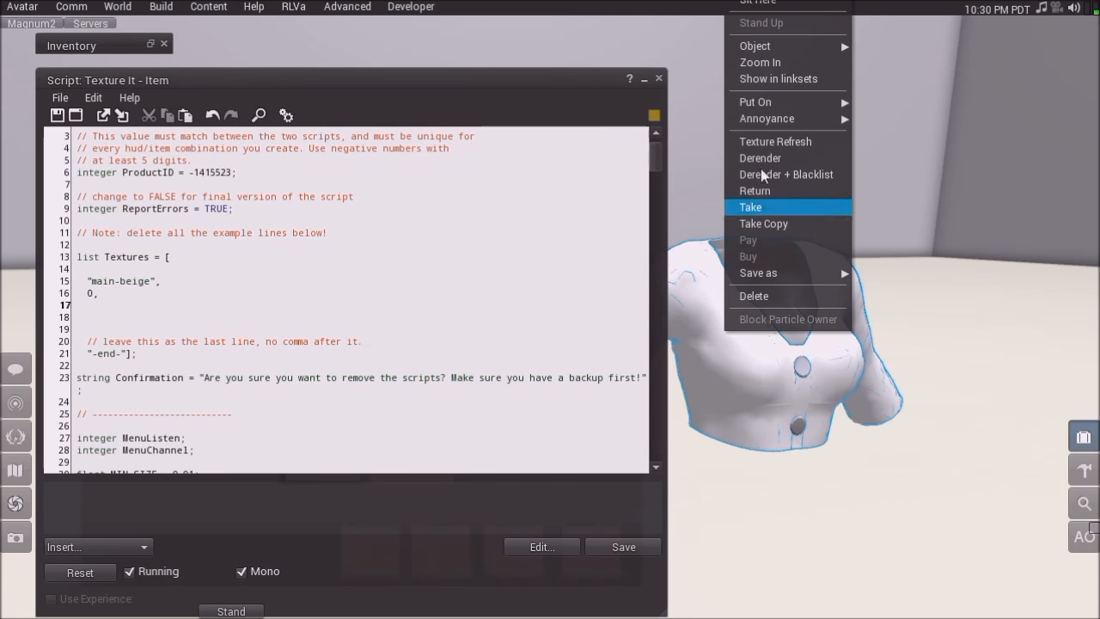
{"action": "left_click_drag", "start_coordinate": [751, 367], "coordinate": [805, 457], "text": "ctrl+alt"}
{"action": "right_click", "coordinate": [805, 457]}
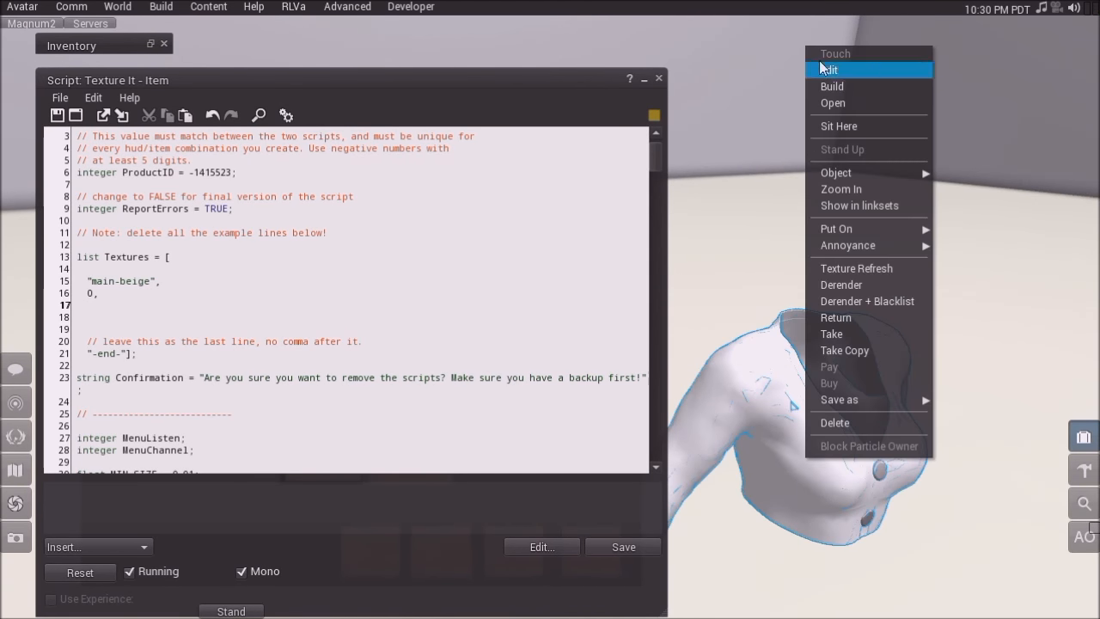
{"action": "left_click", "coordinate": [829, 70]}
{"action": "left_click", "coordinate": [68, 165]}
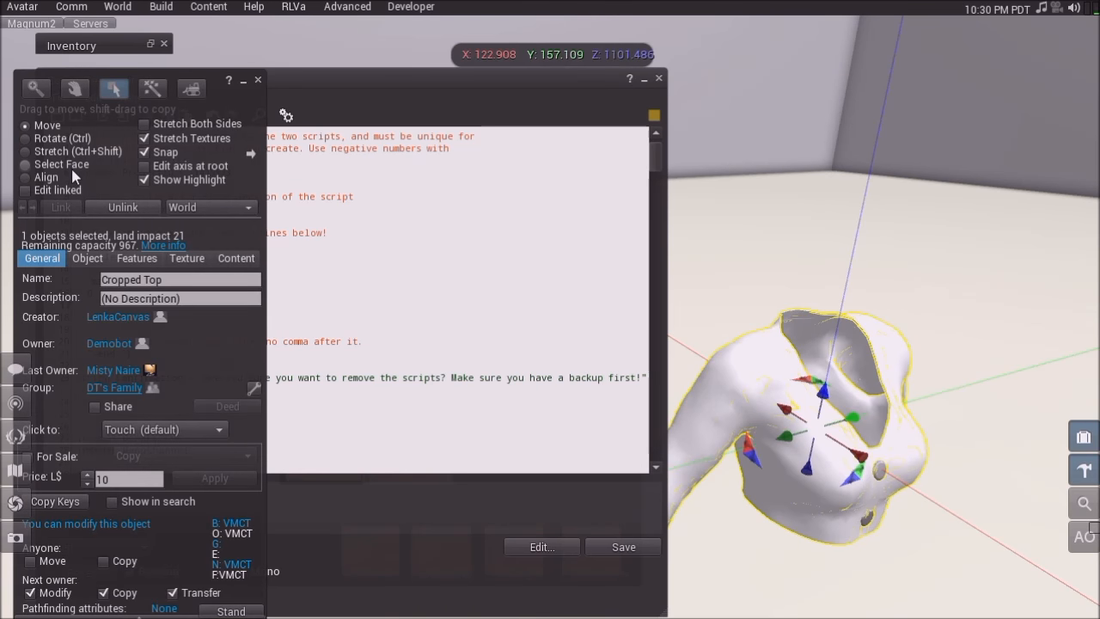
{"action": "left_click", "coordinate": [796, 436]}
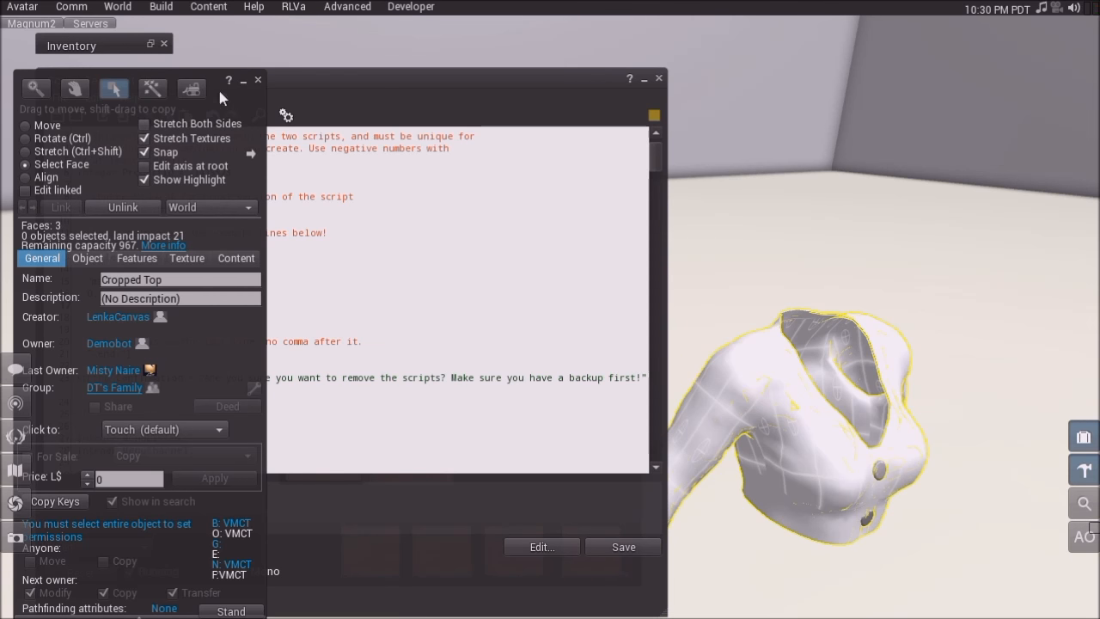
{"action": "left_click", "coordinate": [258, 79]}
Step: Add face number 3 below the link number, followed by a line with empty quotes and a comma
{"action": "left_click", "coordinate": [100, 293]}
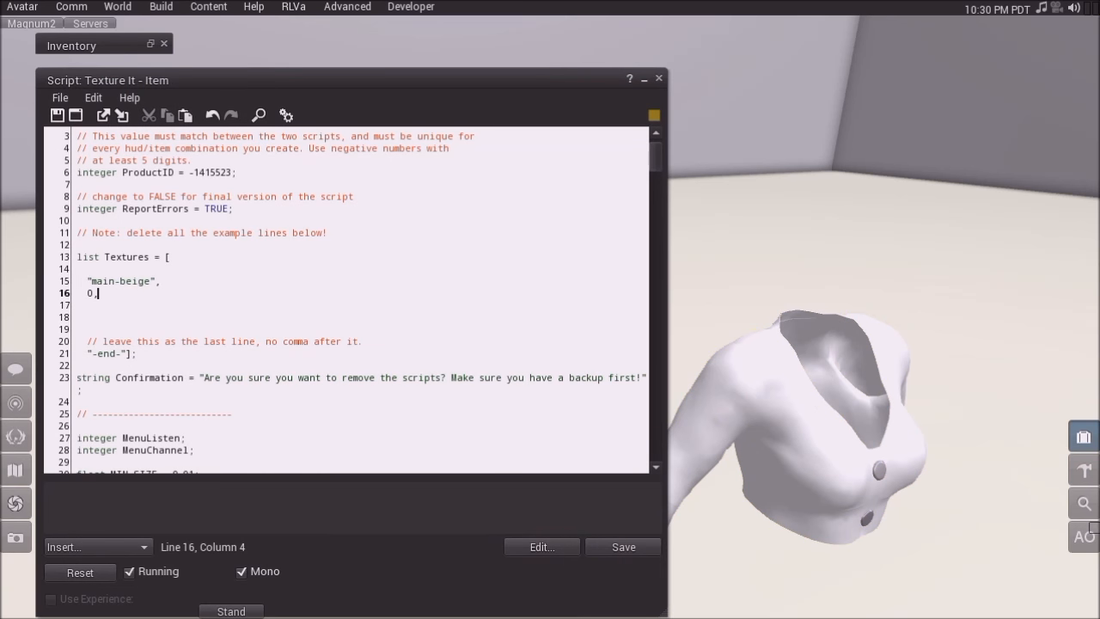
{"action": "key", "text": "Return"}
{"action": "type", "text": "3"}
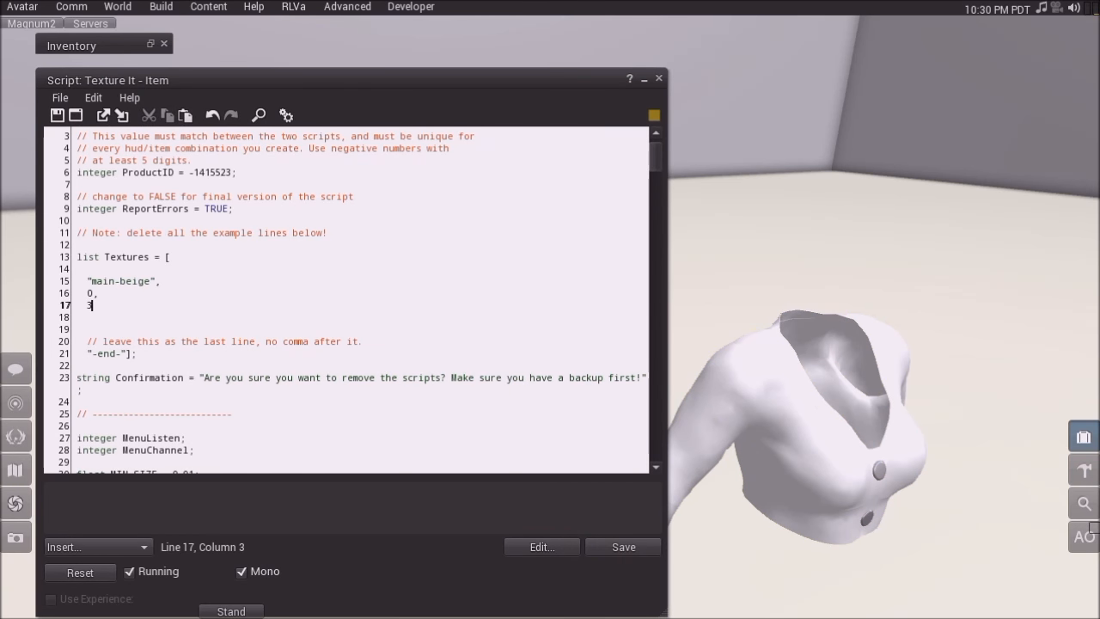
{"action": "type", "text": ","}
{"action": "key", "text": "Return"}
{"action": "type", "text": "\"\""}
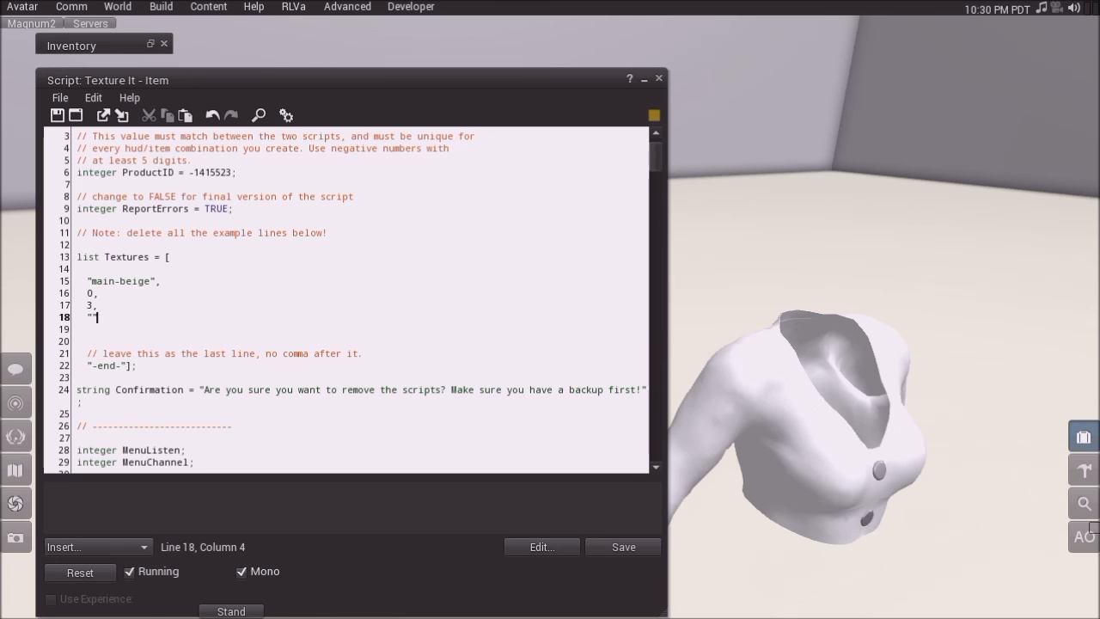
{"action": "type", "text": ","}
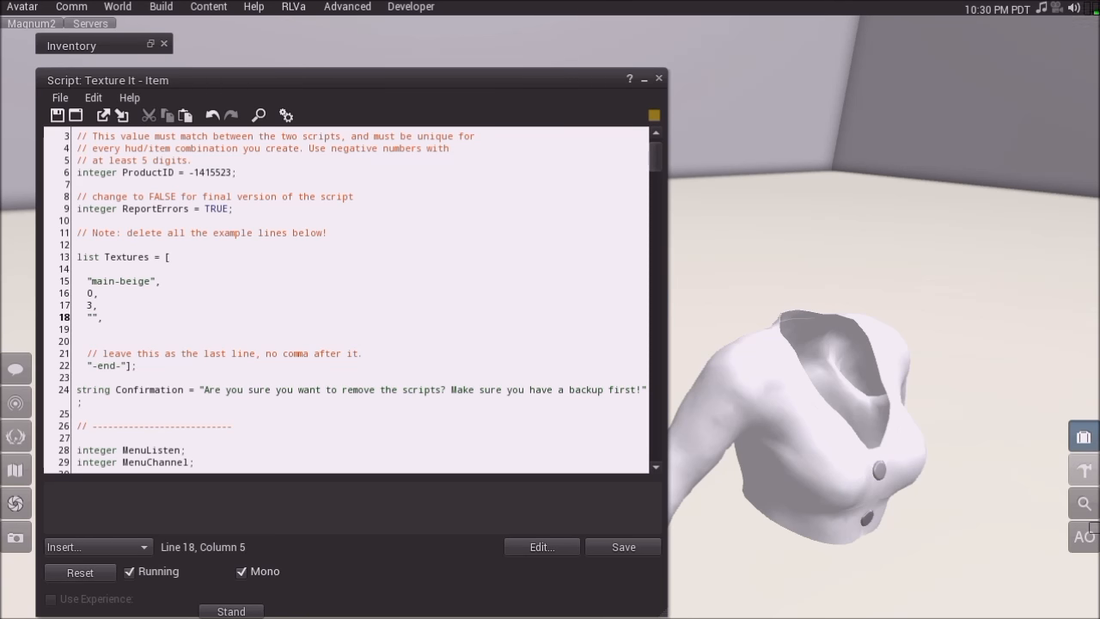
Step: Fill the empty quotes of the "main-beige" section with the texture UUID feea5f00-724d-7e91-5a22-1168714abbc2 and uncover the HUD behind the script window
{"action": "key", "text": "Up"}
{"action": "key", "text": "Up"}
{"action": "key", "text": "Up"}
{"action": "key", "text": "Up"}
{"action": "key", "text": "Down"}
{"action": "key", "text": "Down"}
{"action": "key", "text": "Down"}
{"action": "key", "text": "Down"}
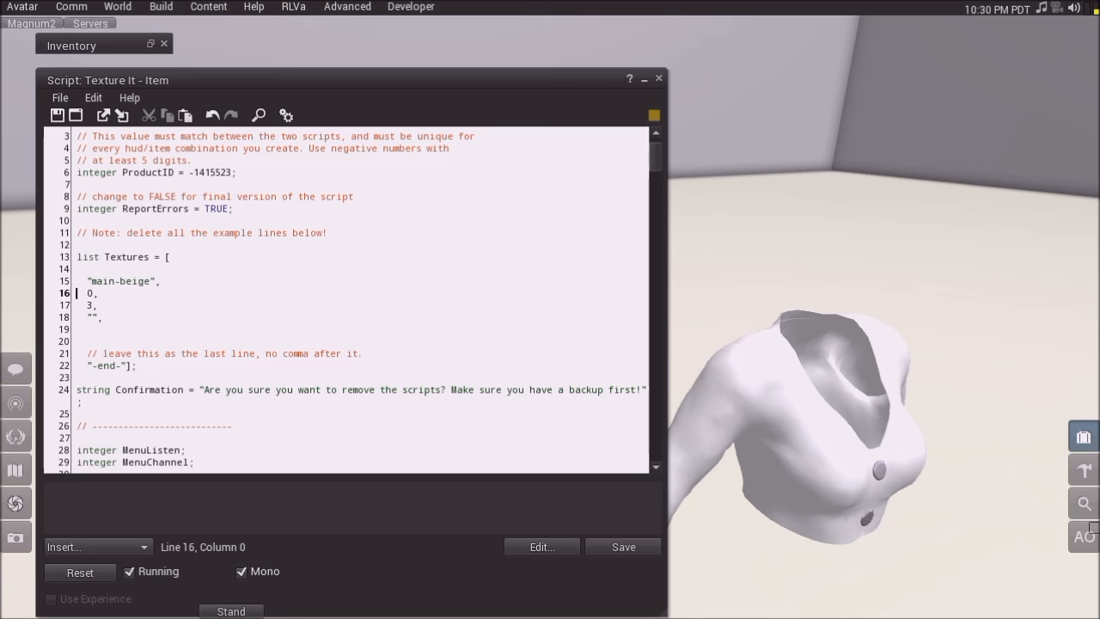
{"action": "key", "text": "End"}
{"action": "key", "text": "Left"}
{"action": "key", "text": "Left"}
{"action": "type", "text": "feea5f00-724d-7e91-5a22-1168714abbc2"}
{"action": "left_click", "coordinate": [77, 317]}
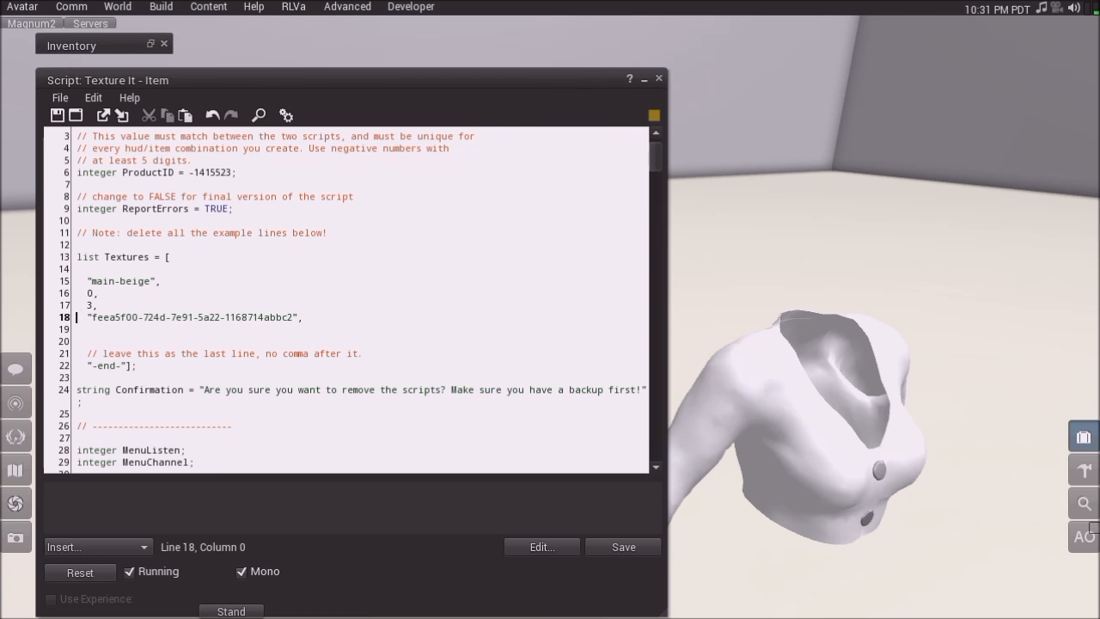
{"action": "left_click_drag", "start_coordinate": [372, 81], "coordinate": [574, 63]}
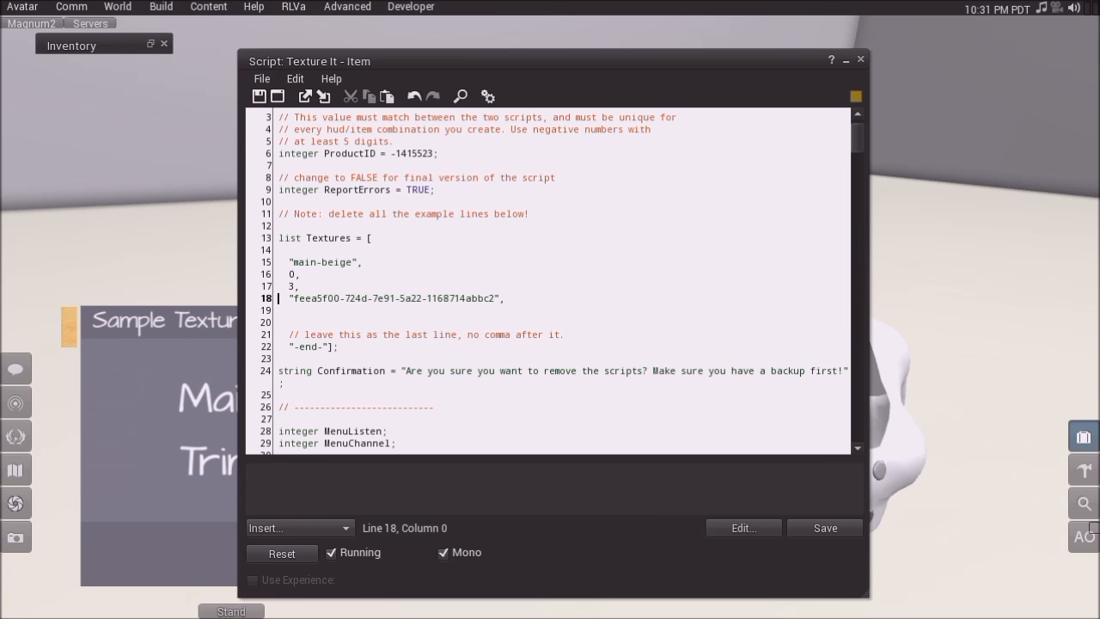
Step: Save the script, shrink and shift its window clear of the HUD, and test the beige Main swatch on the cropped top
{"action": "left_click", "coordinate": [837, 529]}
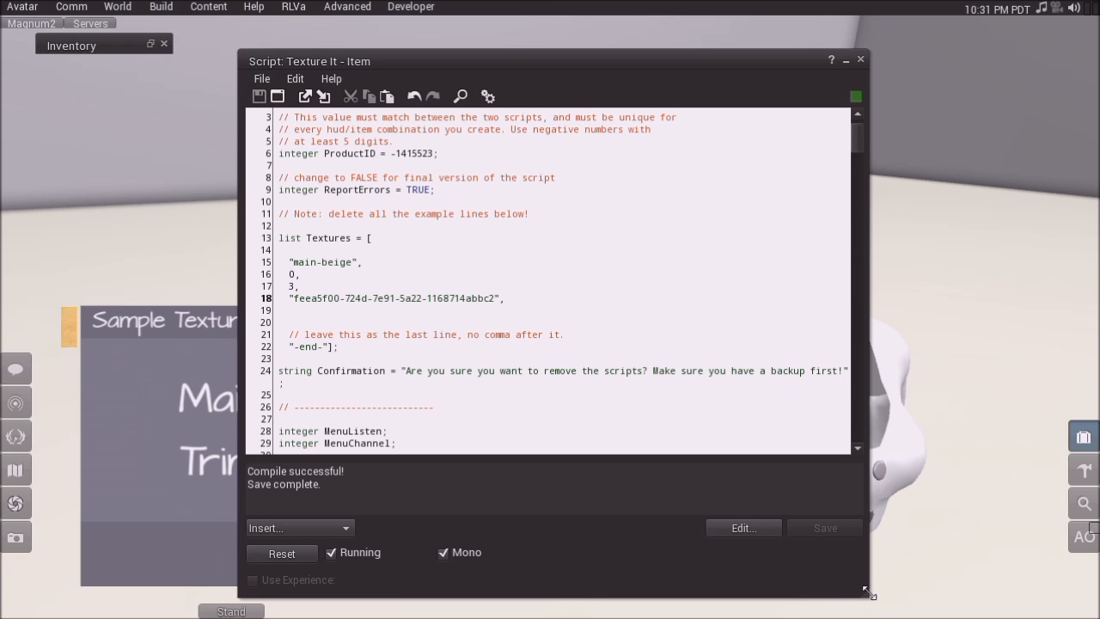
{"action": "left_click_drag", "start_coordinate": [867, 592], "coordinate": [664, 300]}
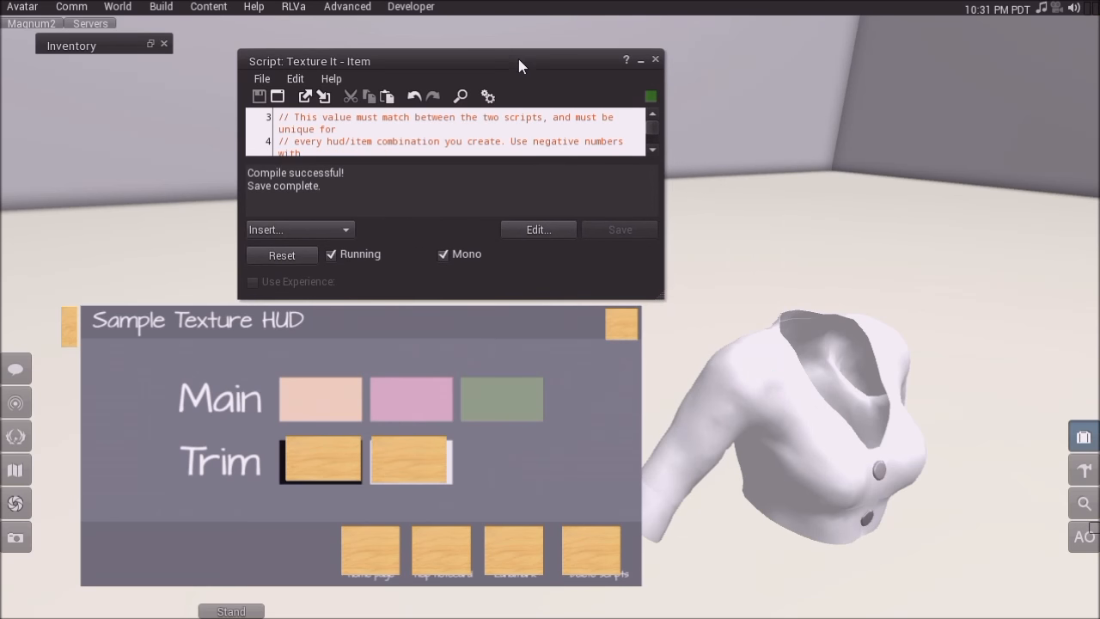
{"action": "left_click_drag", "start_coordinate": [519, 60], "coordinate": [468, 50]}
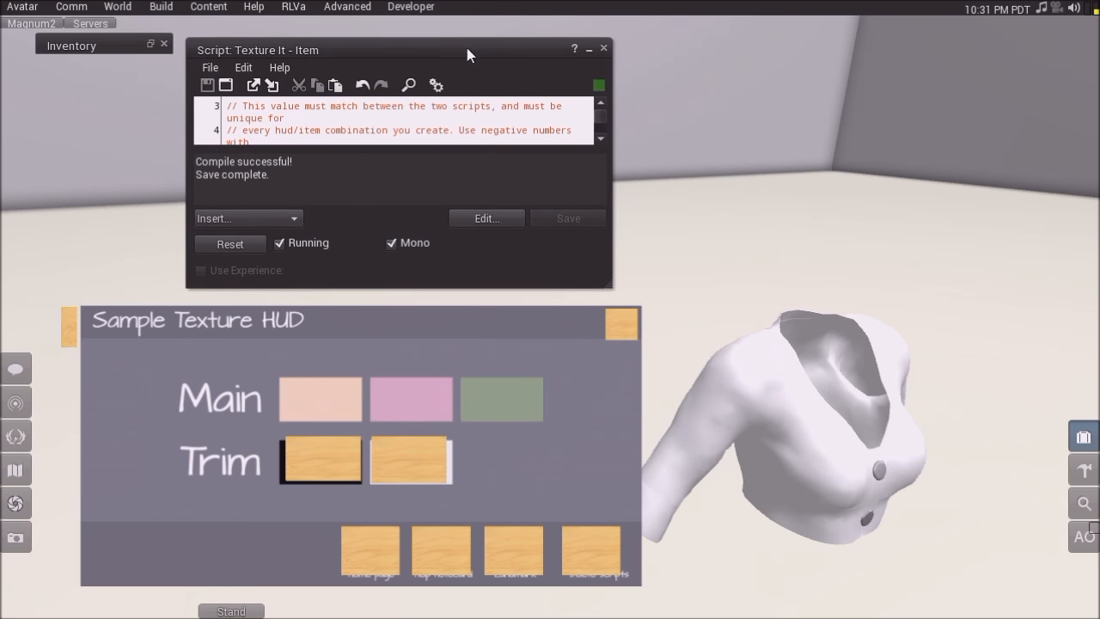
{"action": "left_click", "coordinate": [317, 408]}
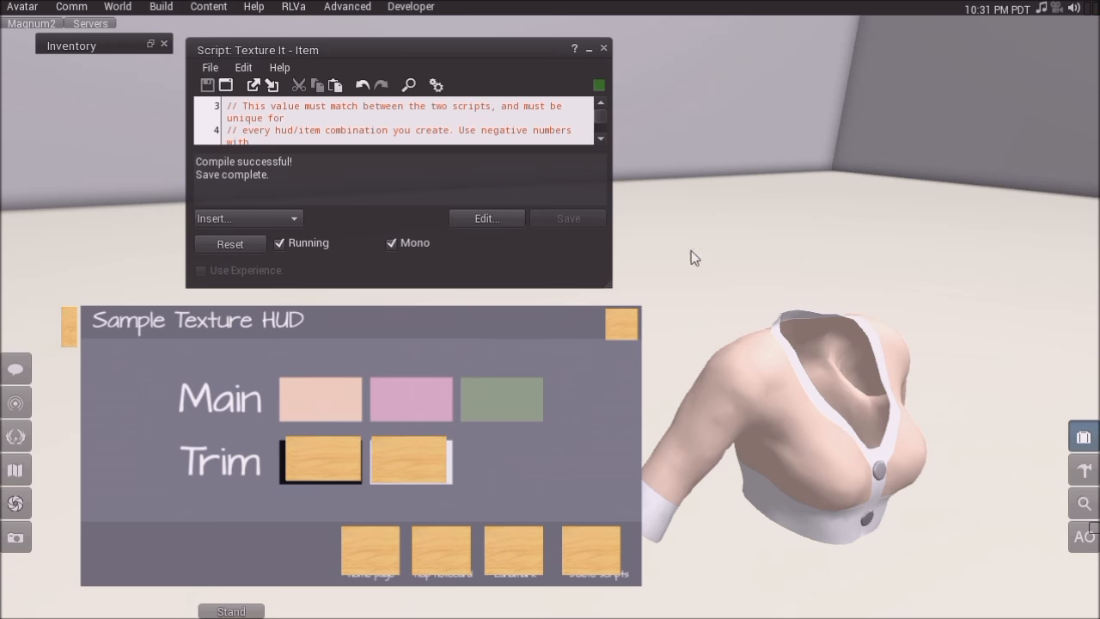
Step: Enlarge the script window again and duplicate the four-line "main-beige" section below itself, separated by a blank line
{"action": "left_click_drag", "start_coordinate": [608, 284], "coordinate": [990, 589]}
{"action": "left_click", "coordinate": [311, 251]}
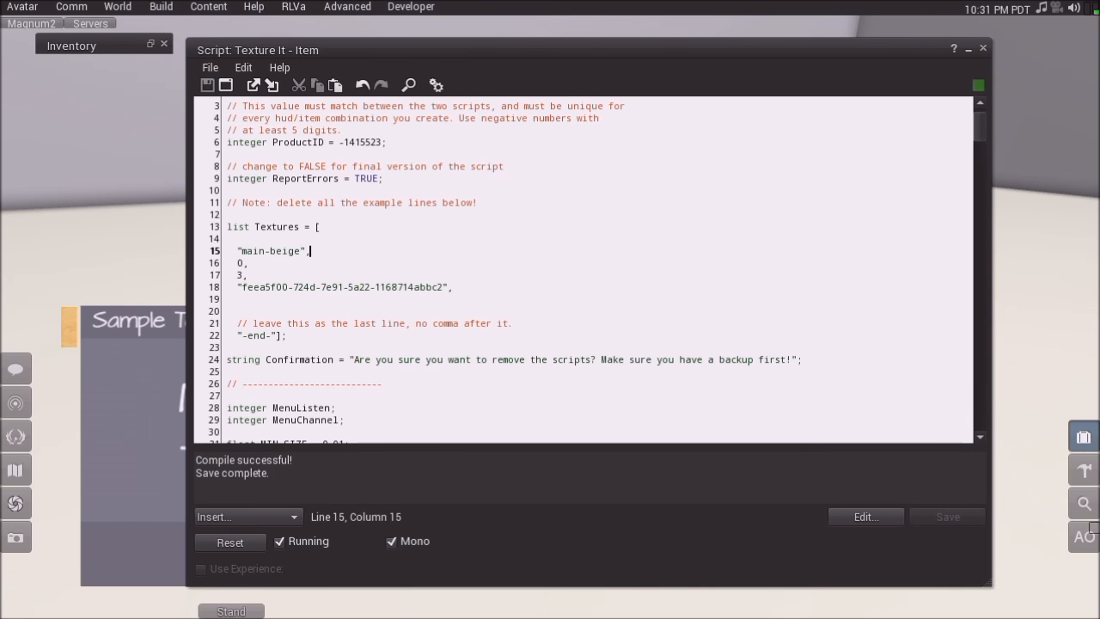
{"action": "key", "text": "Home"}
{"action": "key", "text": "shift+Down"}
{"action": "key", "text": "shift+Down"}
{"action": "key", "text": "shift+Down"}
{"action": "key", "text": "shift+Down"}
{"action": "key", "text": "ctrl+c"}
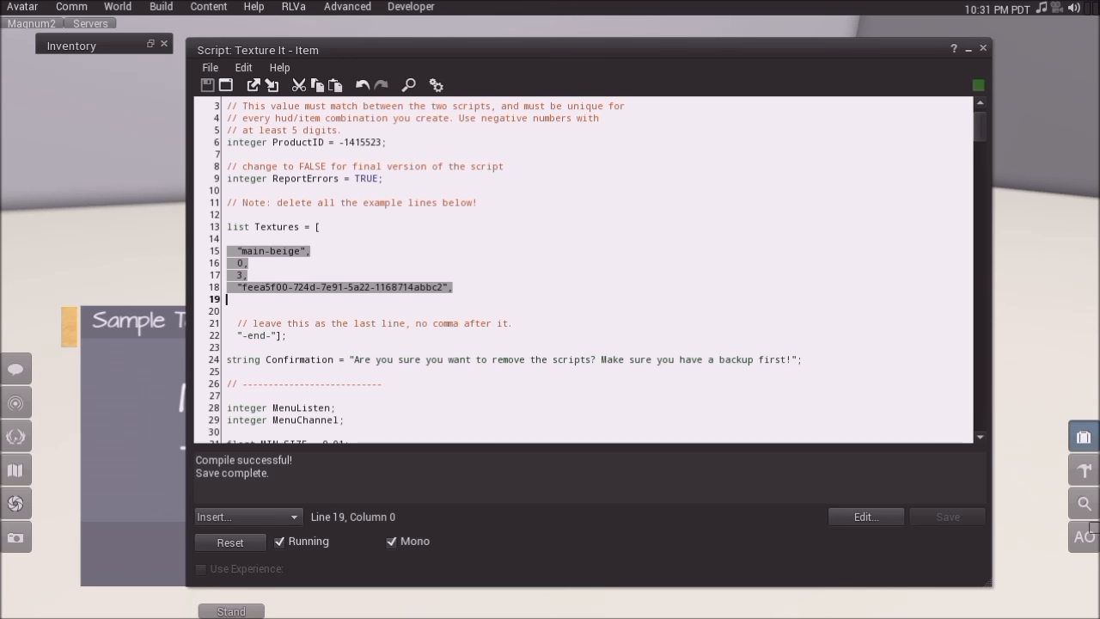
{"action": "key", "text": "Up"}
{"action": "key", "text": "End"}
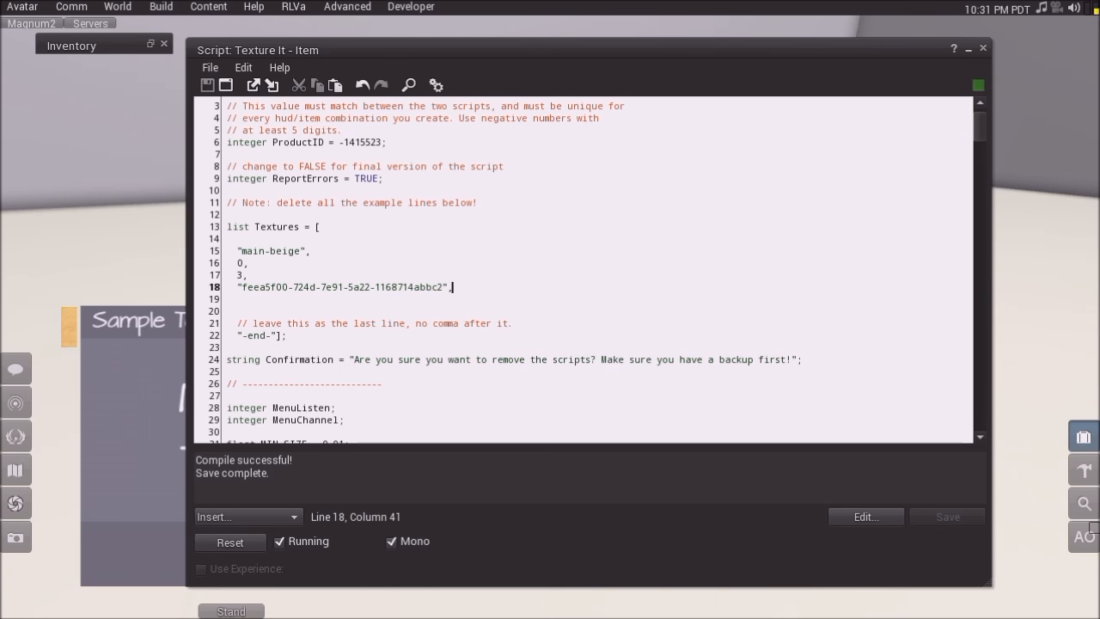
{"action": "key", "text": "Return"}
{"action": "key", "text": "Return"}
{"action": "key", "text": "ctrl+v"}
Step: Rename the duplicated "main-beige" entry to "main-rose"
{"action": "key", "text": "Up"}
{"action": "key", "text": "Up"}
{"action": "key", "text": "Up"}
{"action": "key", "text": "Up"}
{"action": "key", "text": "End"}
{"action": "key", "text": "Left"}
{"action": "key", "text": "Left"}
{"action": "key", "text": "ctrl+shift+Left"}
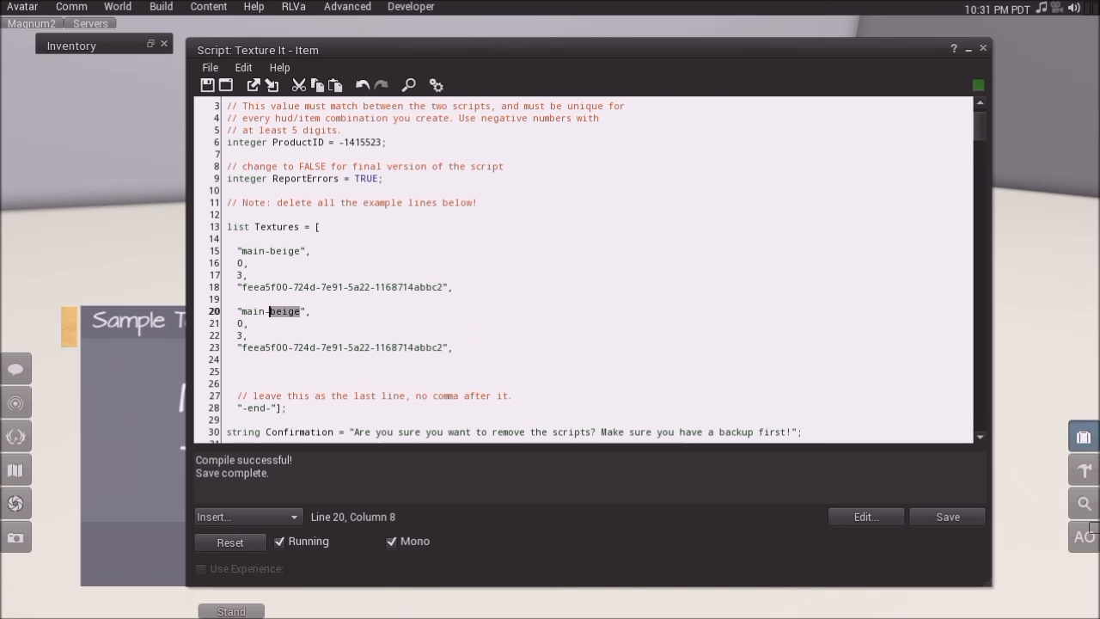
{"action": "type", "text": "rose"}
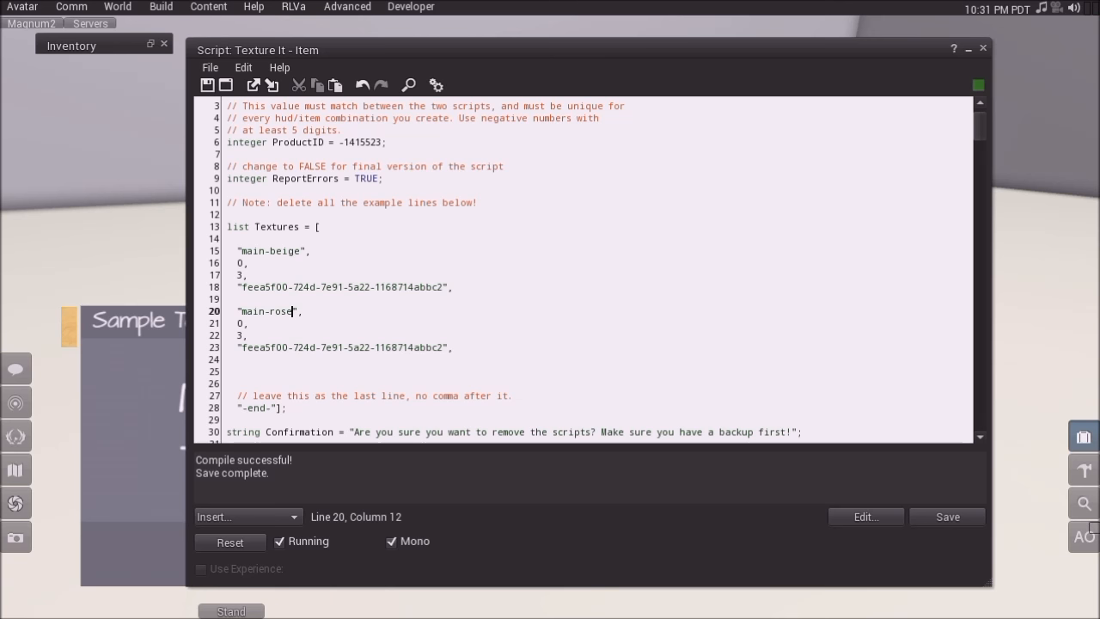
Step: Replace the texture UUID in the "main-rose" section with 703ac698-8160-a776-2143-5d1dd5d558d5 and save the script
{"action": "key", "text": "Down"}
{"action": "key", "text": "Down"}
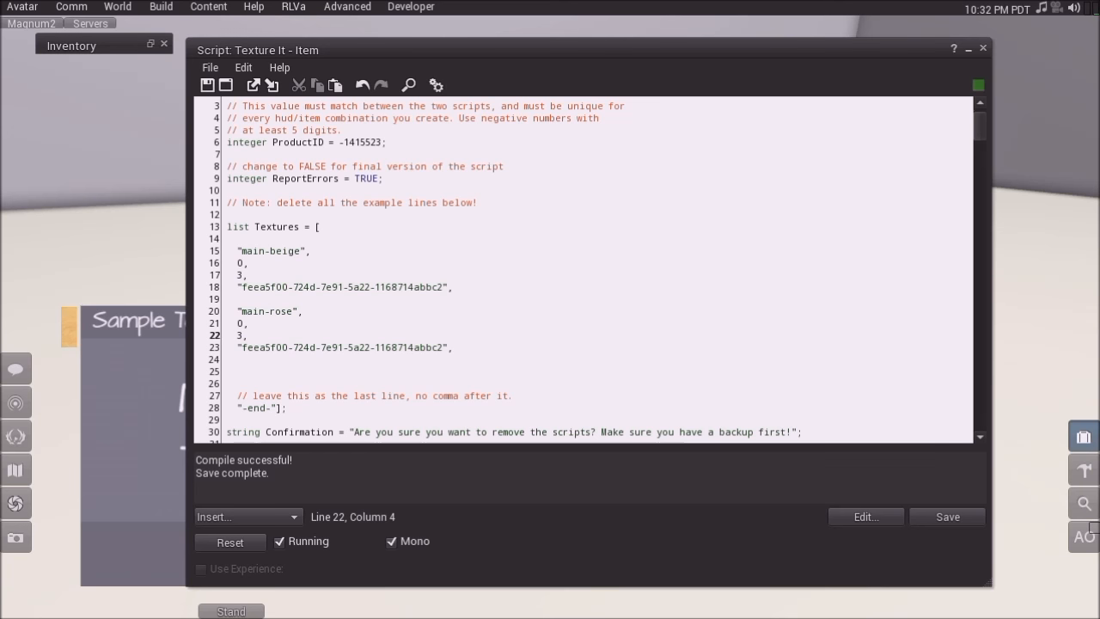
{"action": "key", "text": "Down"}
{"action": "key", "text": "End"}
{"action": "key", "text": "Left"}
{"action": "key", "text": "Left"}
{"action": "key", "text": "ctrl+shift+Left"}
{"action": "left_click_drag", "start_coordinate": [320, 347], "coordinate": [242, 347]}
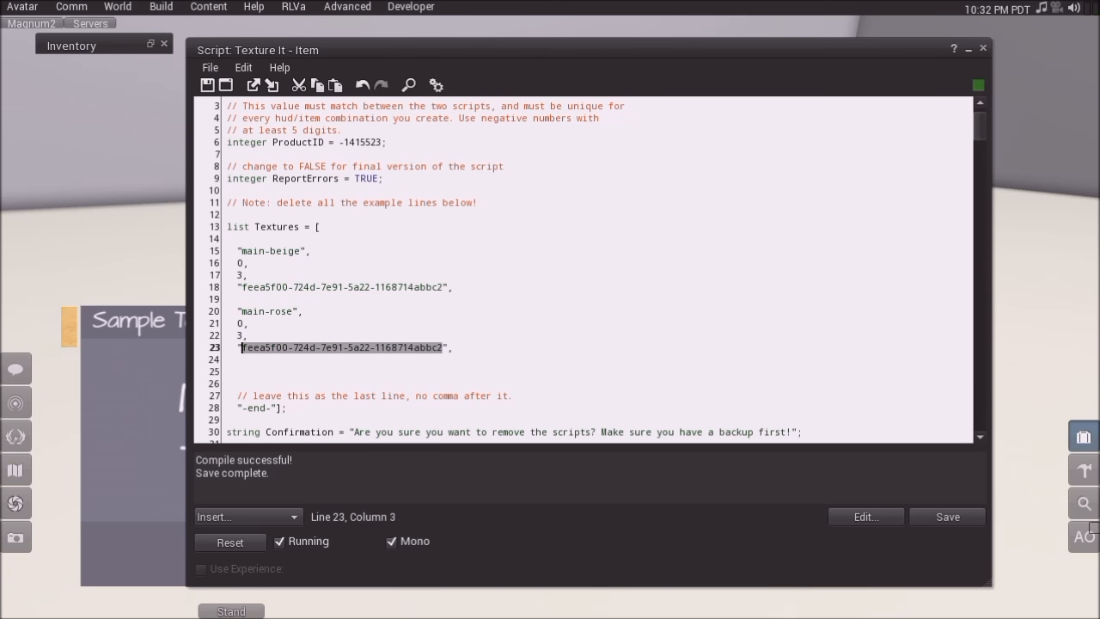
{"action": "key", "text": "Delete"}
{"action": "type", "text": "703ac698-8160-a776-2143-5d1dd5d558d5"}
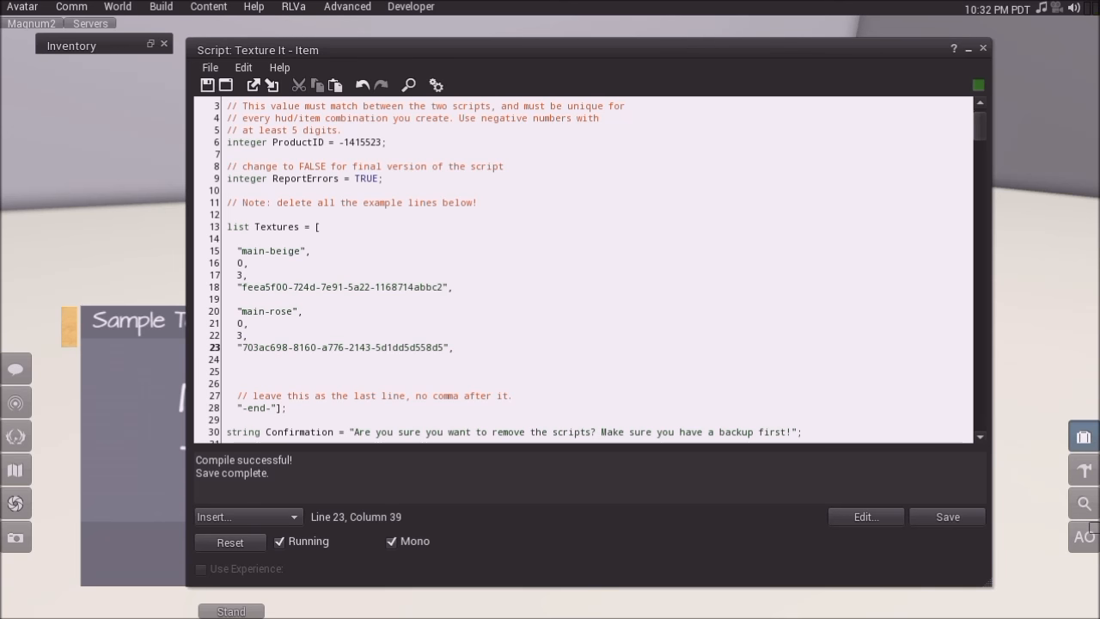
{"action": "key", "text": "ctrl+s"}
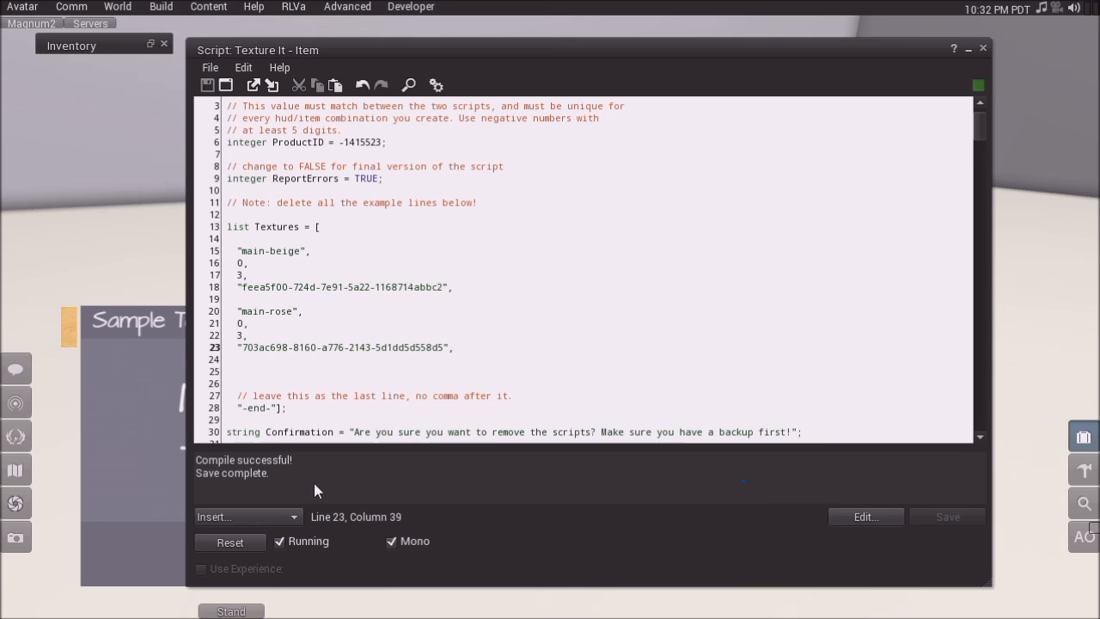
Step: Minimize the script window and test the HUD by alternating between the rose and beige Main swatches
{"action": "left_click", "coordinate": [968, 49]}
{"action": "left_click", "coordinate": [413, 405]}
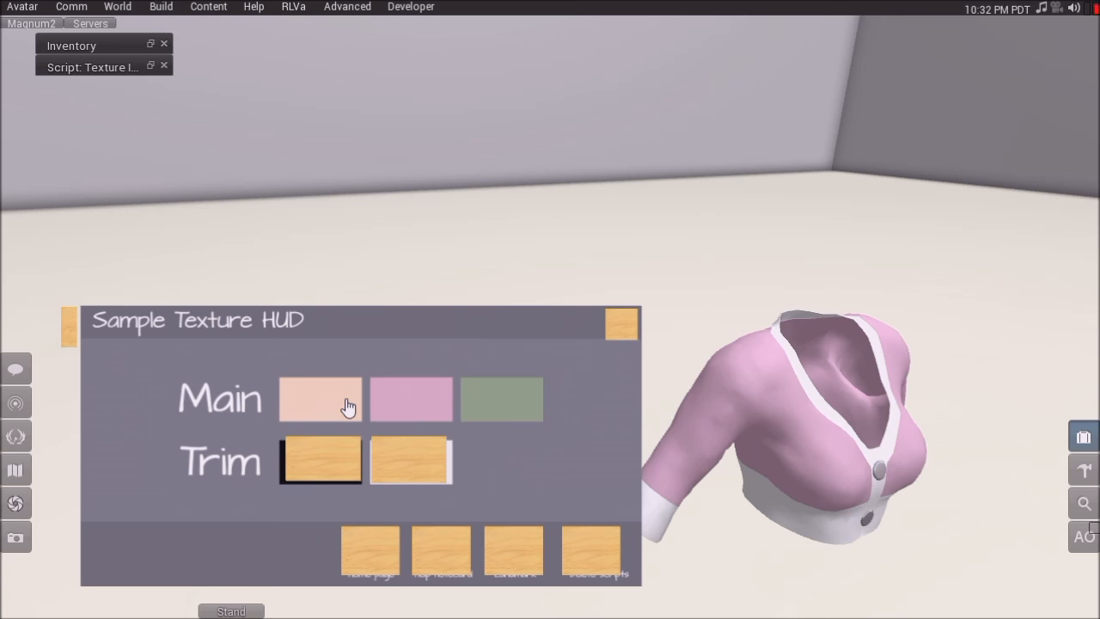
{"action": "left_click", "coordinate": [346, 403]}
{"action": "left_click", "coordinate": [425, 415]}
{"action": "left_click", "coordinate": [319, 418]}
{"action": "left_click", "coordinate": [409, 411]}
Step: Restore the script window and duplicate the four-line "main-rose" section below itself
{"action": "left_click", "coordinate": [152, 67]}
{"action": "key", "text": "End"}
{"action": "key", "text": "Home"}
{"action": "key", "text": "Up"}
{"action": "key", "text": "Up"}
{"action": "key", "text": "Up"}
{"action": "key", "text": "shift+Down"}
{"action": "key", "text": "shift+Down"}
{"action": "key", "text": "shift+Down"}
{"action": "key", "text": "shift+Down"}
{"action": "key", "text": "ctrl+c"}
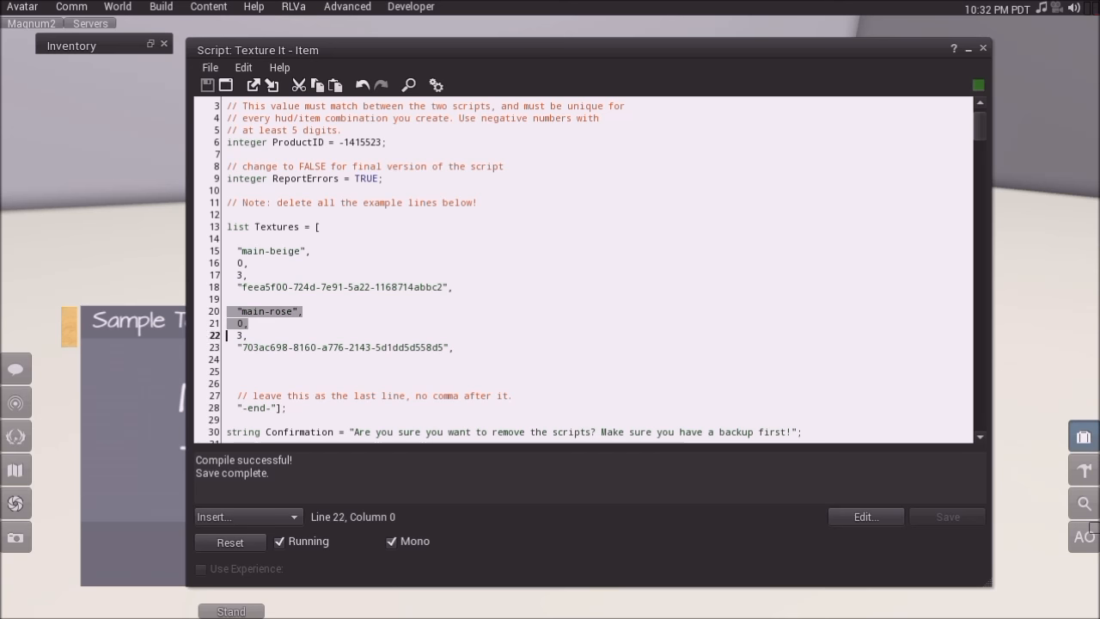
{"action": "key", "text": "Down"}
{"action": "key", "text": "ctrl+v"}
Step: Rename the duplicated "main-rose" entry to "main-sage"
{"action": "key", "text": "Up"}
{"action": "key", "text": "Up"}
{"action": "key", "text": "Up"}
{"action": "key", "text": "Up"}
{"action": "key", "text": "End"}
{"action": "key", "text": "Left"}
{"action": "key", "text": "Left"}
{"action": "key", "text": "shift+Left"}
{"action": "key", "text": "shift+Left"}
{"action": "key", "text": "shift+Left"}
{"action": "key", "text": "shift+Left"}
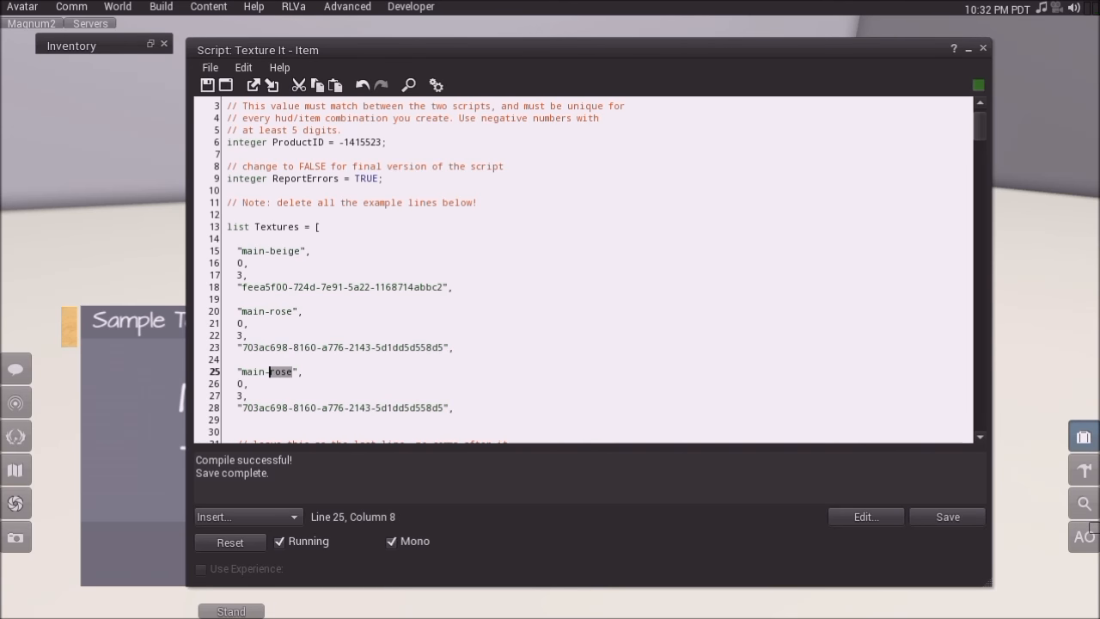
{"action": "type", "text": "sage"}
Step: Replace the texture UUID in the "main-sage" section with 9f13e4c2-bff6-9794-e0cb-39dc53e45233 and save the script
{"action": "key", "text": "Down"}
{"action": "key", "text": "Down"}
{"action": "key", "text": "Down"}
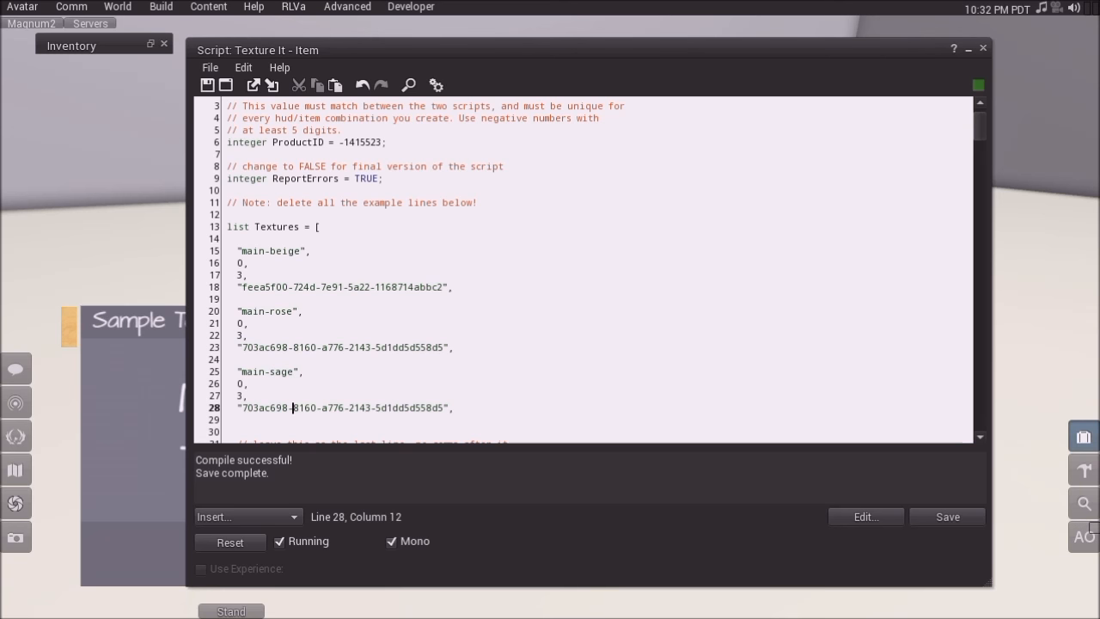
{"action": "key", "text": "End"}
{"action": "key", "text": "Home"}
{"action": "key", "text": "Right"}
{"action": "key", "text": "Right"}
{"action": "key", "text": "Right"}
{"action": "key", "text": "shift+End"}
{"action": "key", "text": "shift+Left"}
{"action": "key", "text": "shift+Left"}
{"action": "key", "text": "shift+Left"}
{"action": "key", "text": "Delete"}
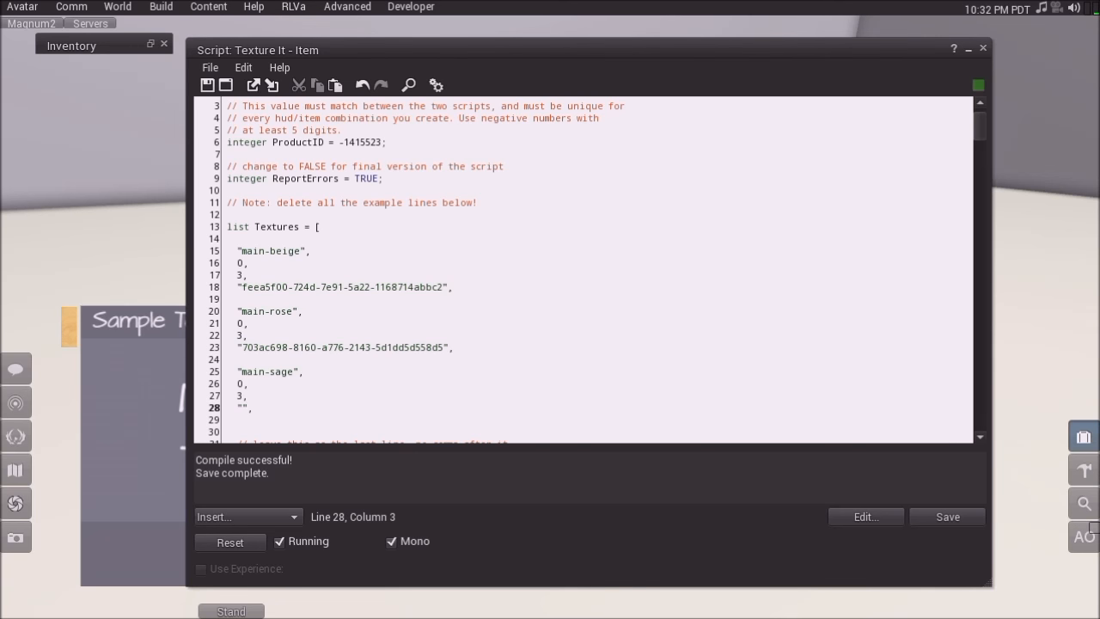
{"action": "type", "text": "9f13e4c2-bff6-9794-e0cb-39dc53e45233"}
{"action": "key", "text": "ctrl+s"}
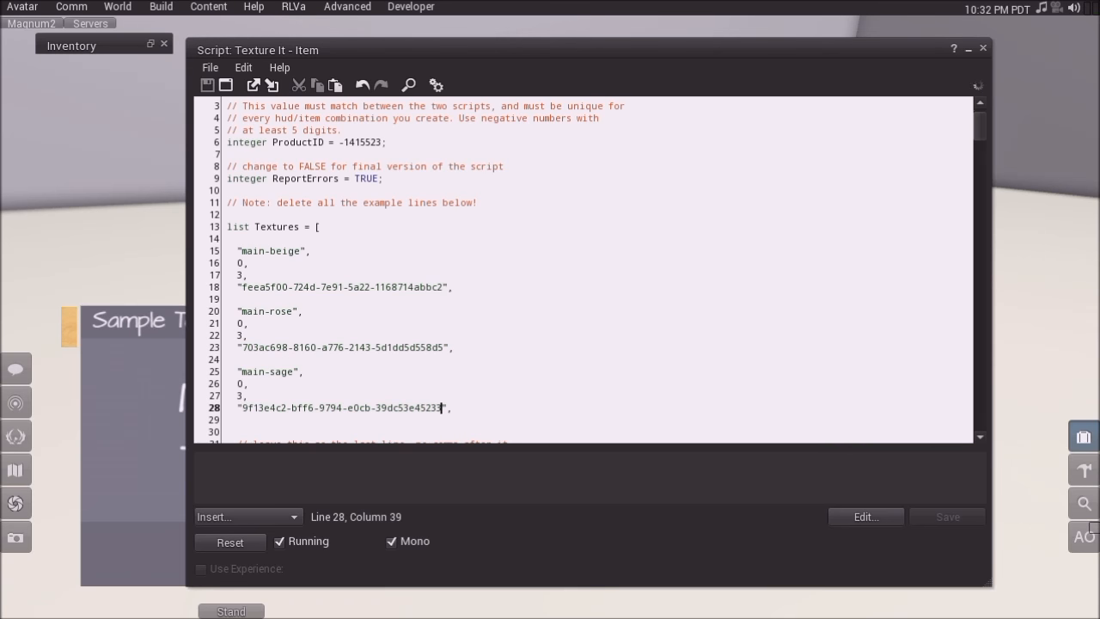
Step: Minimize the script window and test the sage, rose and beige Main swatches on the cropped top
{"action": "left_click", "coordinate": [968, 51]}
{"action": "left_click", "coordinate": [521, 401]}
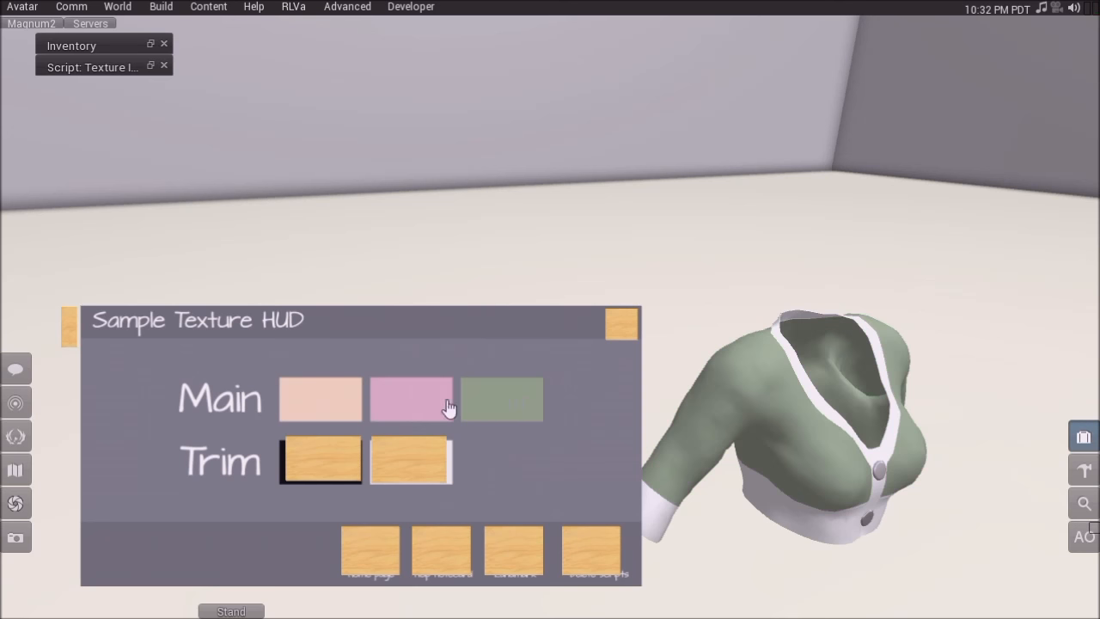
{"action": "left_click", "coordinate": [423, 404]}
{"action": "left_click", "coordinate": [332, 407]}
{"action": "left_click", "coordinate": [393, 404]}
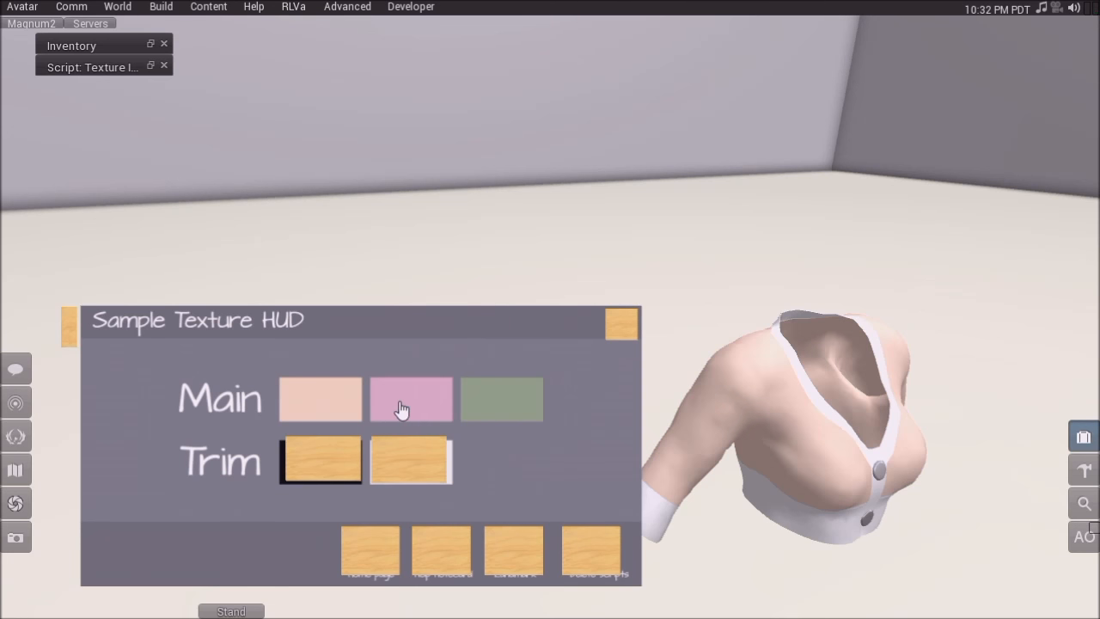
{"action": "left_click", "coordinate": [525, 409]}
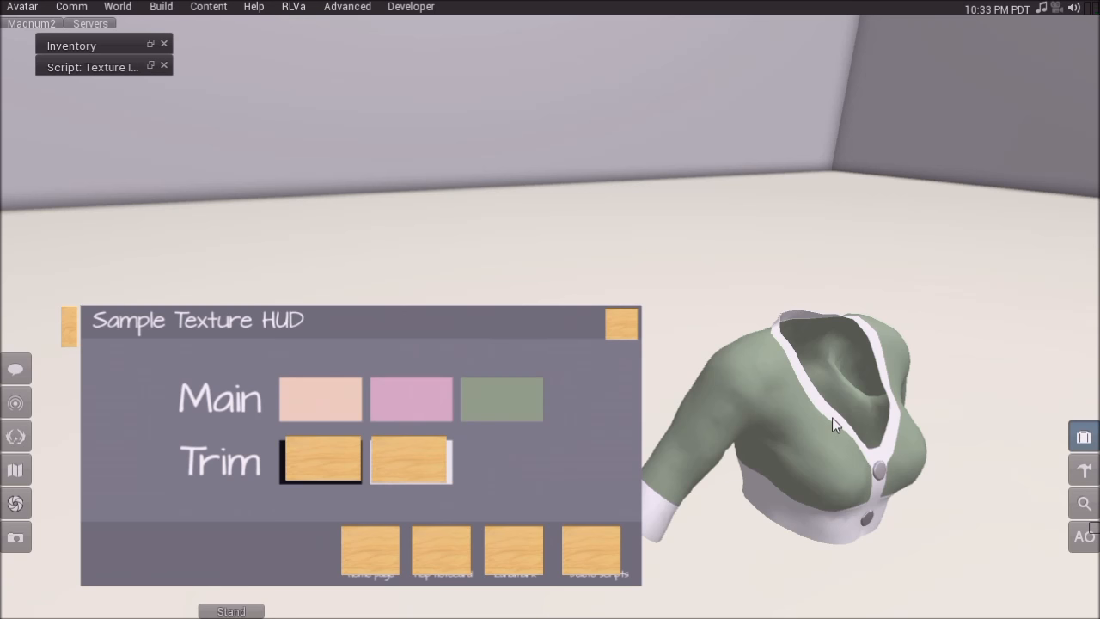
Step: Edit the HUD's linked parts and stretch the second Trim button to about 0.140 by 0.080 so it covers the white swatch
{"action": "right_click", "coordinate": [399, 452]}
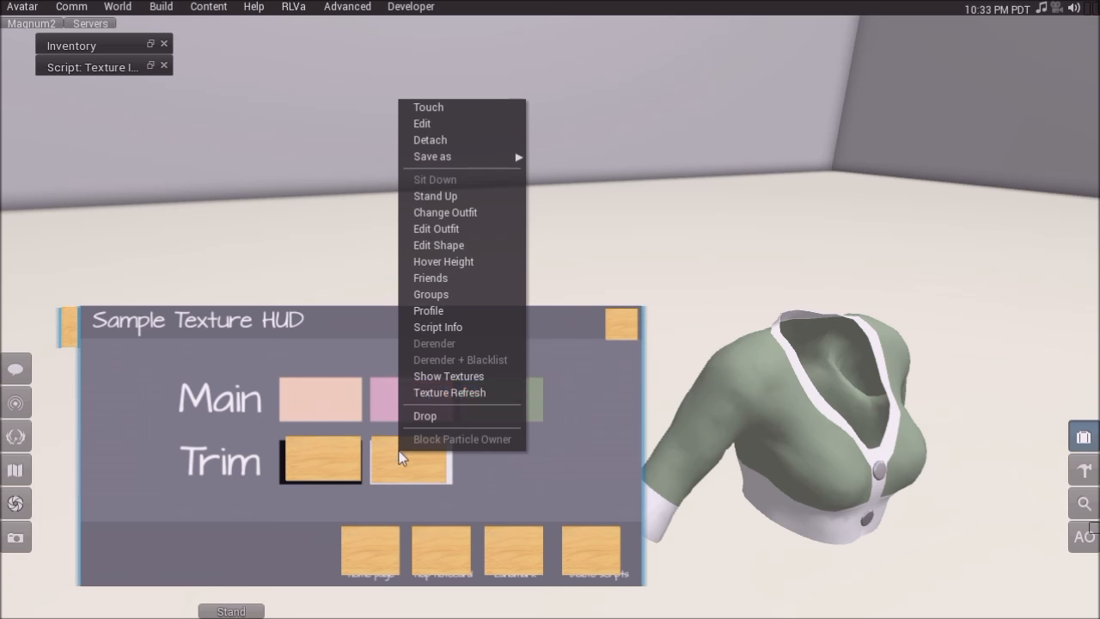
{"action": "left_click", "coordinate": [442, 109]}
{"action": "right_click", "coordinate": [455, 430]}
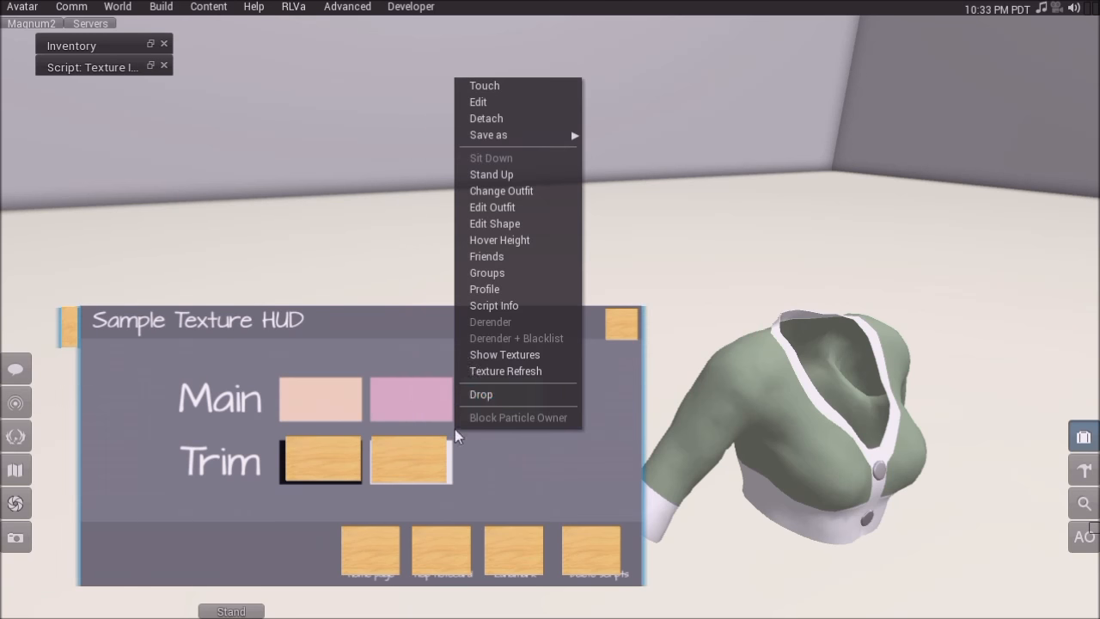
{"action": "left_click", "coordinate": [506, 101]}
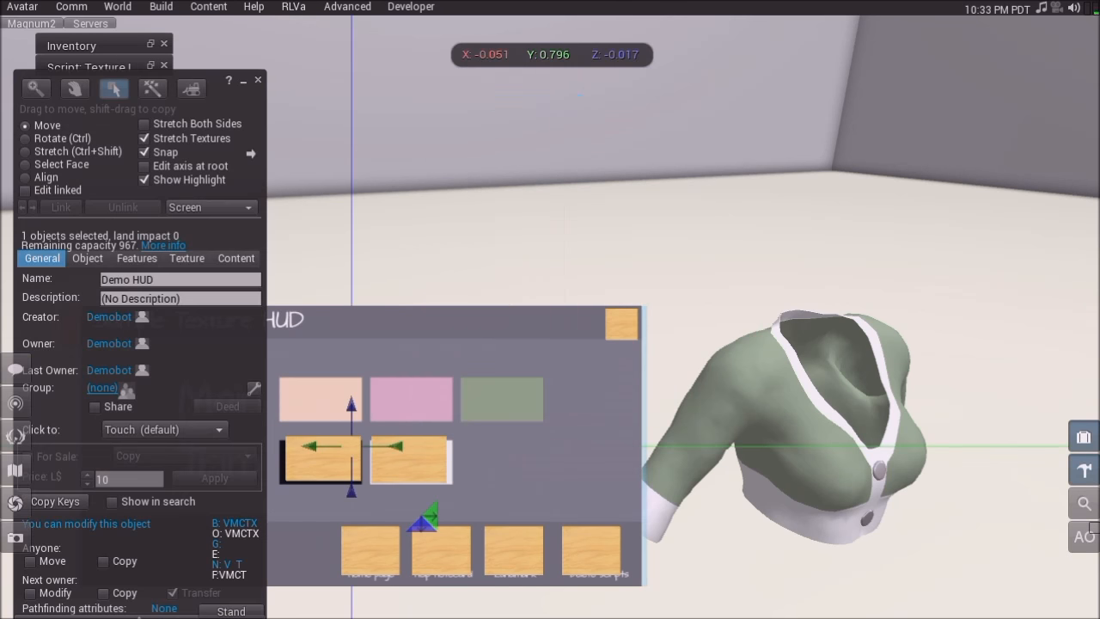
{"action": "left_click", "coordinate": [73, 188]}
{"action": "left_click", "coordinate": [409, 459]}
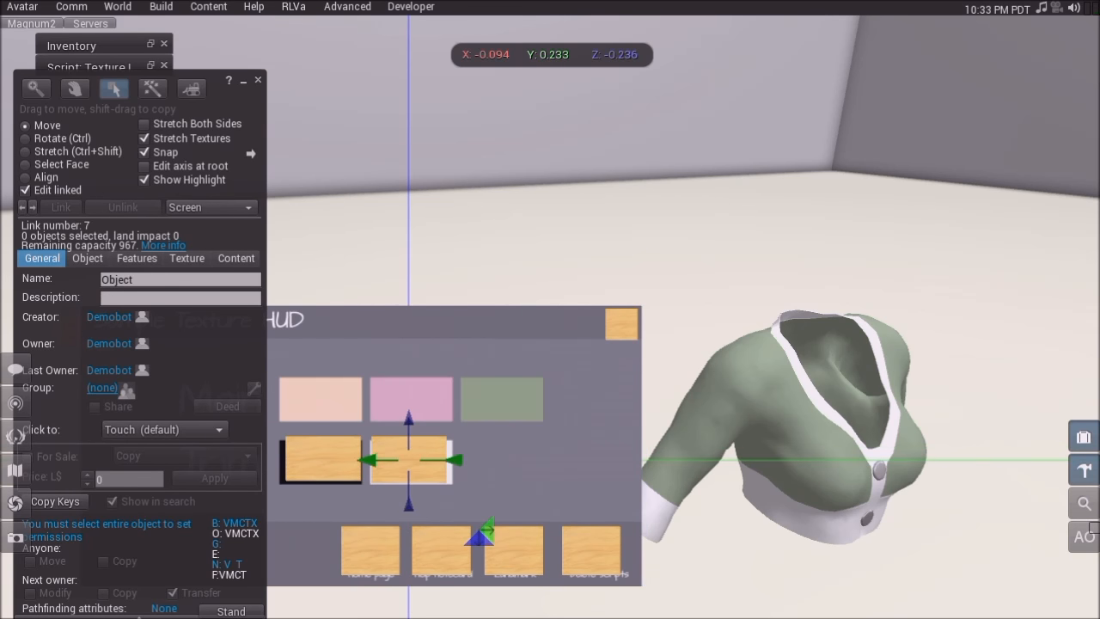
{"action": "key", "text": "ctrl+shift"}
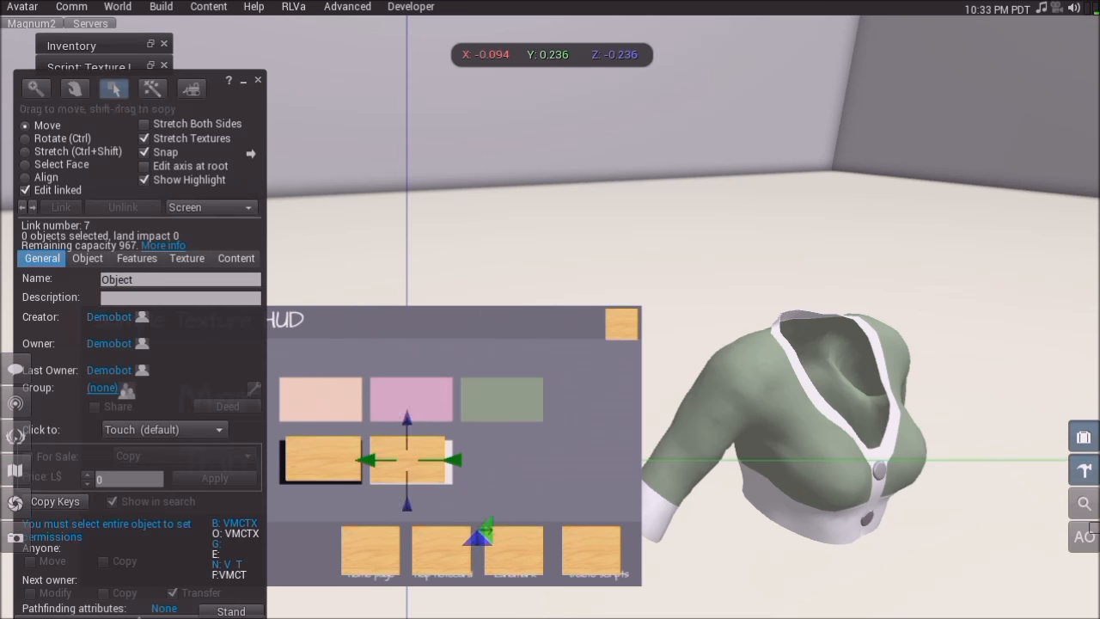
{"action": "left_click_drag", "start_coordinate": [445, 460], "coordinate": [412, 485]}
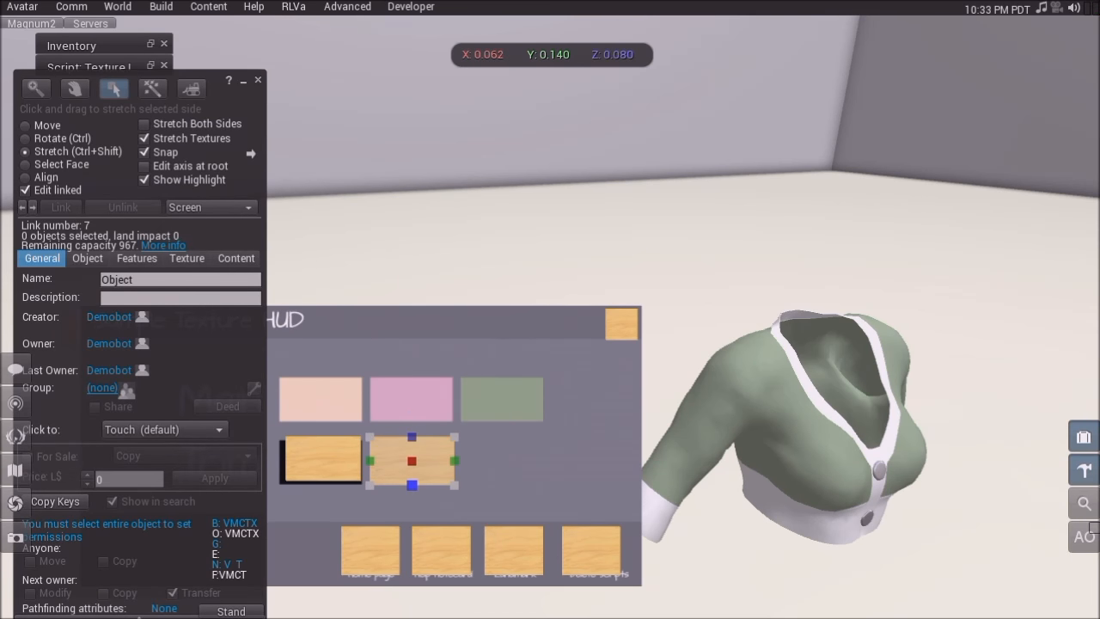
Step: Name the white Trim button "tx" and set its description to "trim-white"
{"action": "double_click", "coordinate": [172, 279]}
{"action": "type", "text": "tx"}
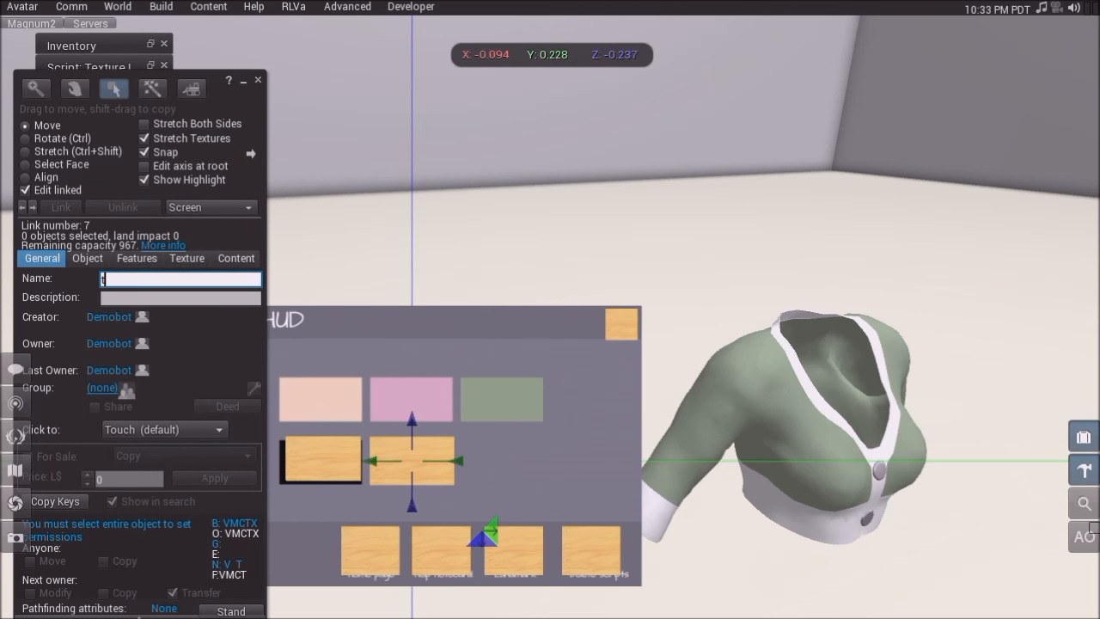
{"action": "key", "text": "Tab"}
{"action": "type", "text": "trim-white"}
{"action": "key", "text": "Return"}
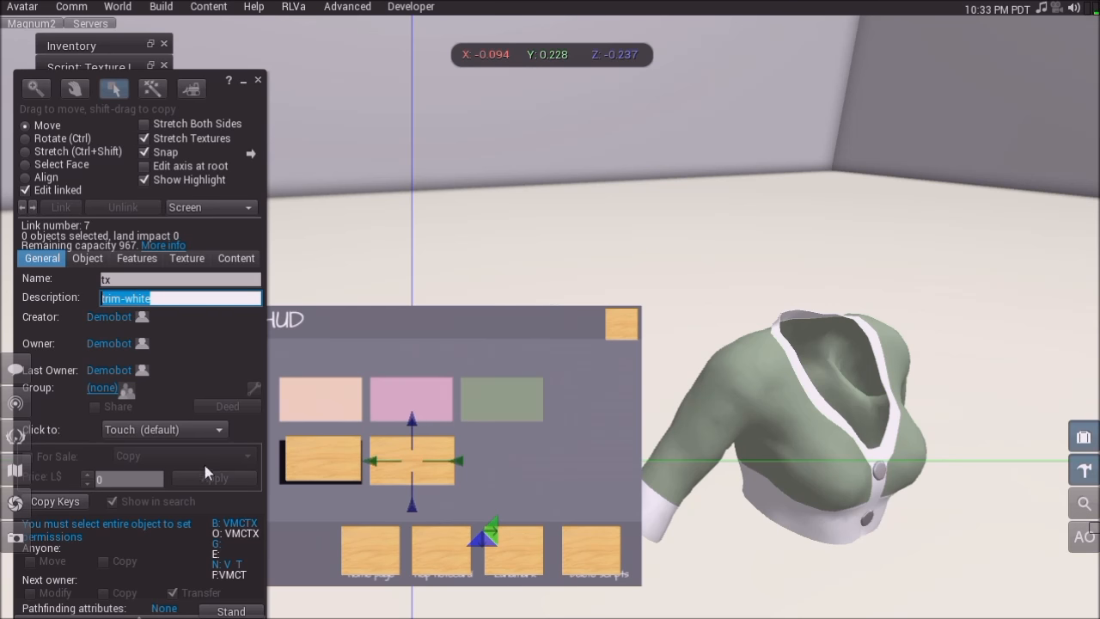
Step: Reposition and stretch the first Trim button to cover the black swatch
{"action": "left_click", "coordinate": [322, 458]}
{"action": "key", "text": "ctrl+shift"}
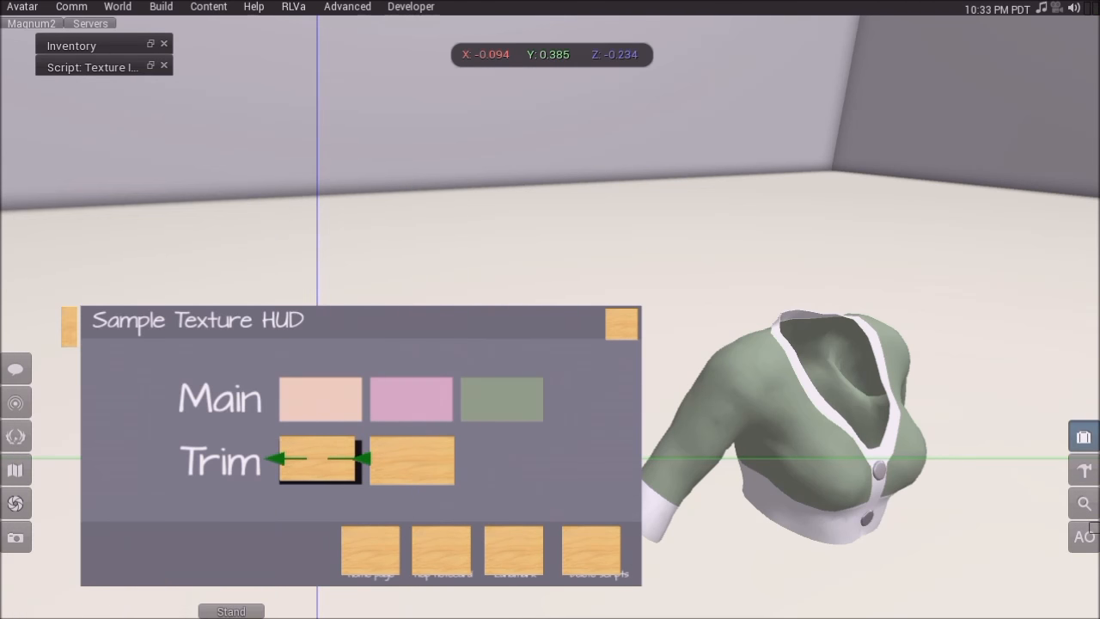
{"action": "left_click_drag", "start_coordinate": [353, 458], "coordinate": [319, 486]}
Step: Name the black Trim button "tx" and set its description to "trim-black"
{"action": "left_click", "coordinate": [171, 279]}
{"action": "type", "text": "tx"}
{"action": "key", "text": "Tab"}
{"action": "type", "text": "trim-black"}
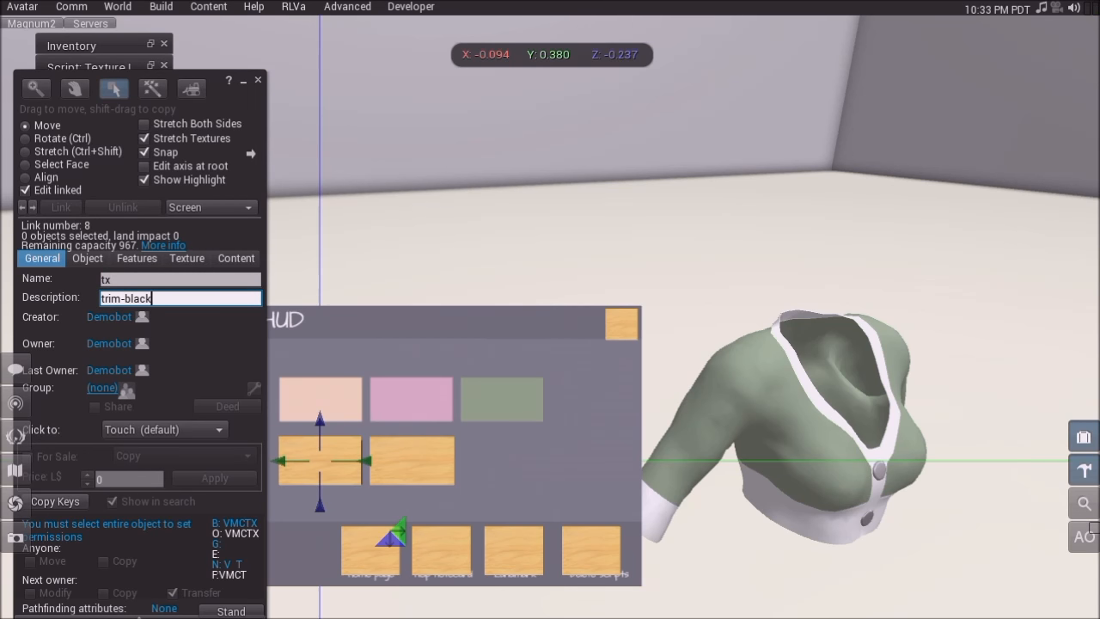
{"action": "key", "text": "Return"}
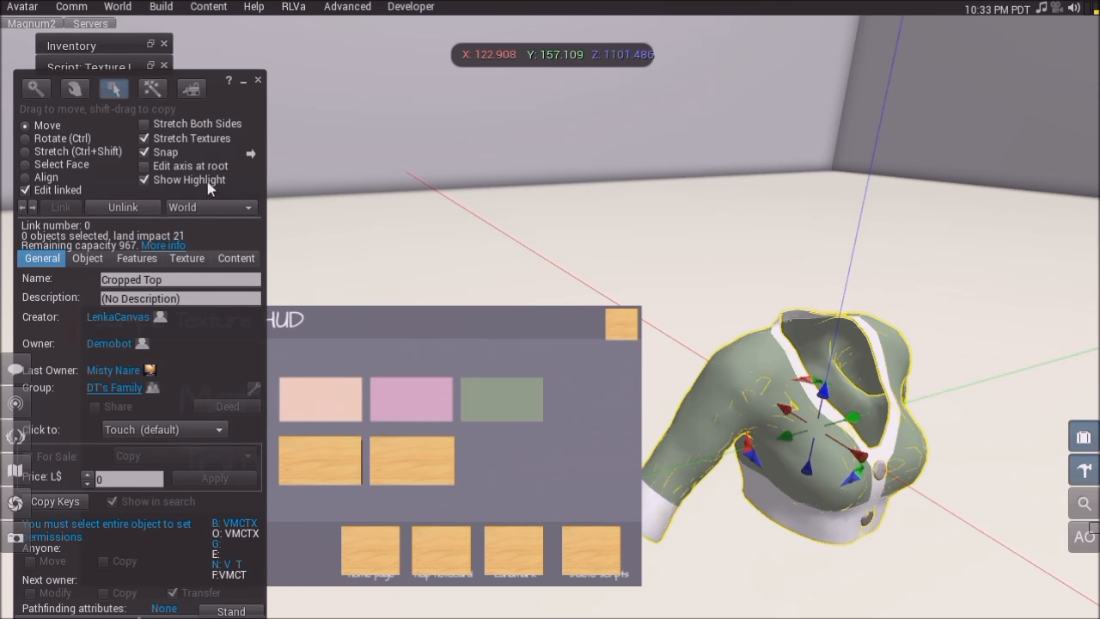
Step: Start a "trim-black" entry with link number 0 after the main-sage entry in the item script's Textures list
{"action": "left_click", "coordinate": [257, 81]}
{"action": "left_click", "coordinate": [149, 66]}
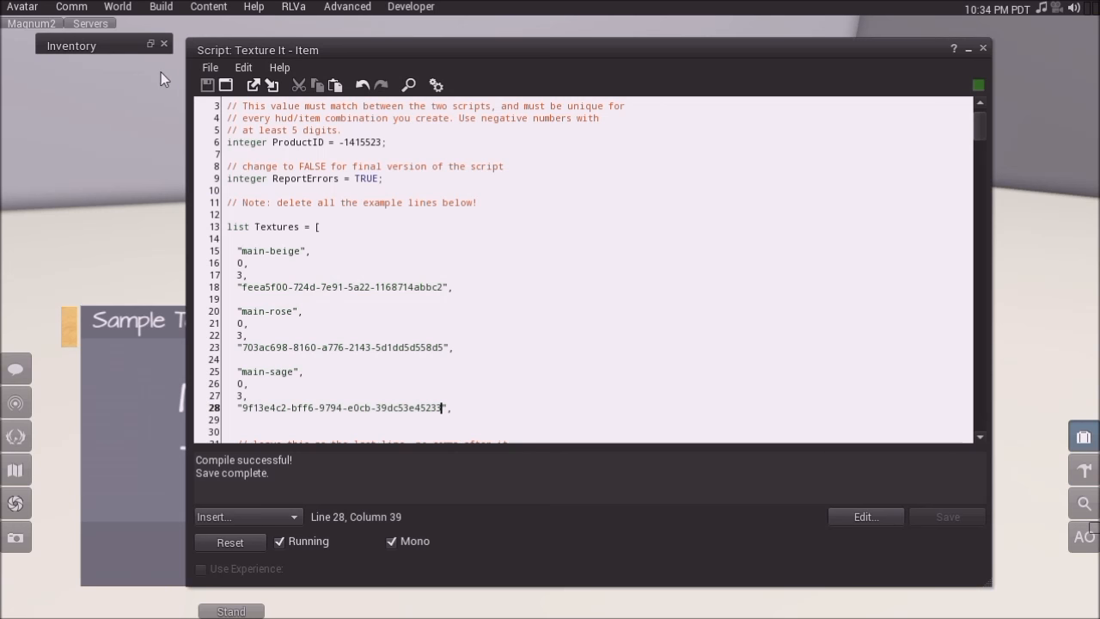
{"action": "scroll", "coordinate": [582, 271], "scroll_direction": "down", "scroll_amount": 3}
{"action": "left_click", "coordinate": [451, 298]}
{"action": "key", "text": "Return"}
{"action": "key", "text": "Return"}
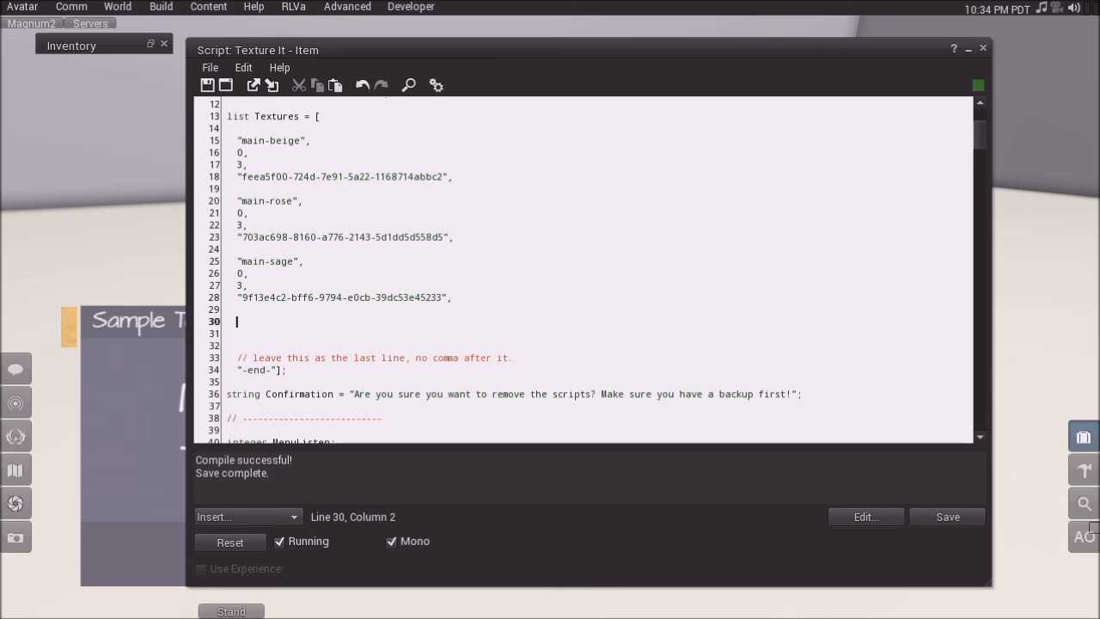
{"action": "type", "text": "\"trim-black\","}
{"action": "key", "text": "Return"}
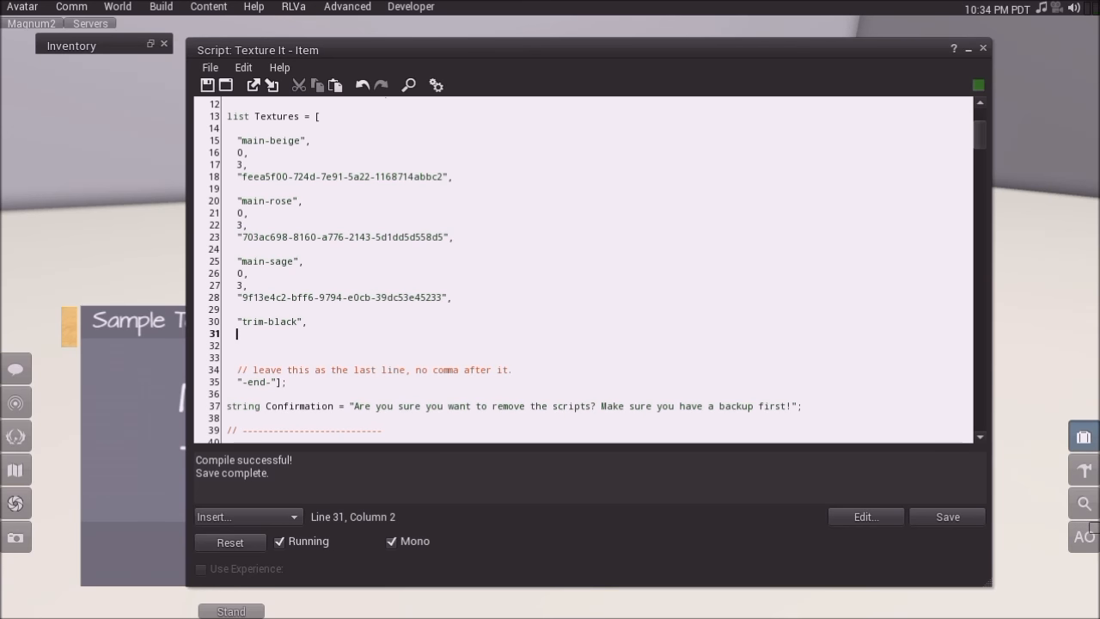
{"action": "type", "text": "0,"}
{"action": "key", "text": "Return"}
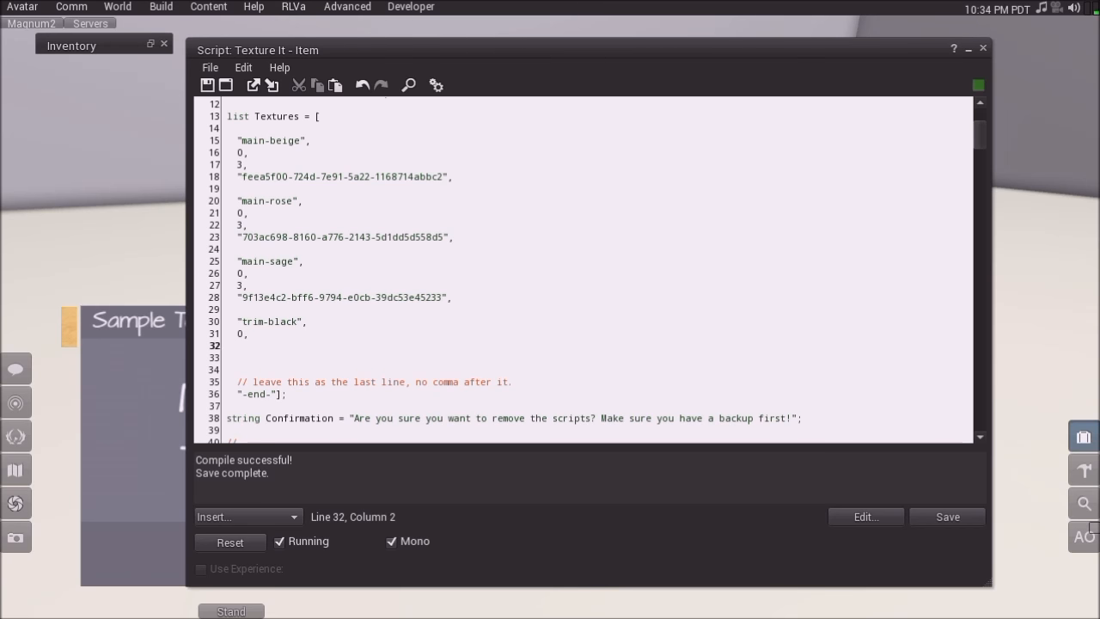
Step: Examine the face numbers of the cropped top's neckline, hem and cuff trim
{"action": "left_click", "coordinate": [968, 49]}
{"action": "right_click", "coordinate": [772, 416]}
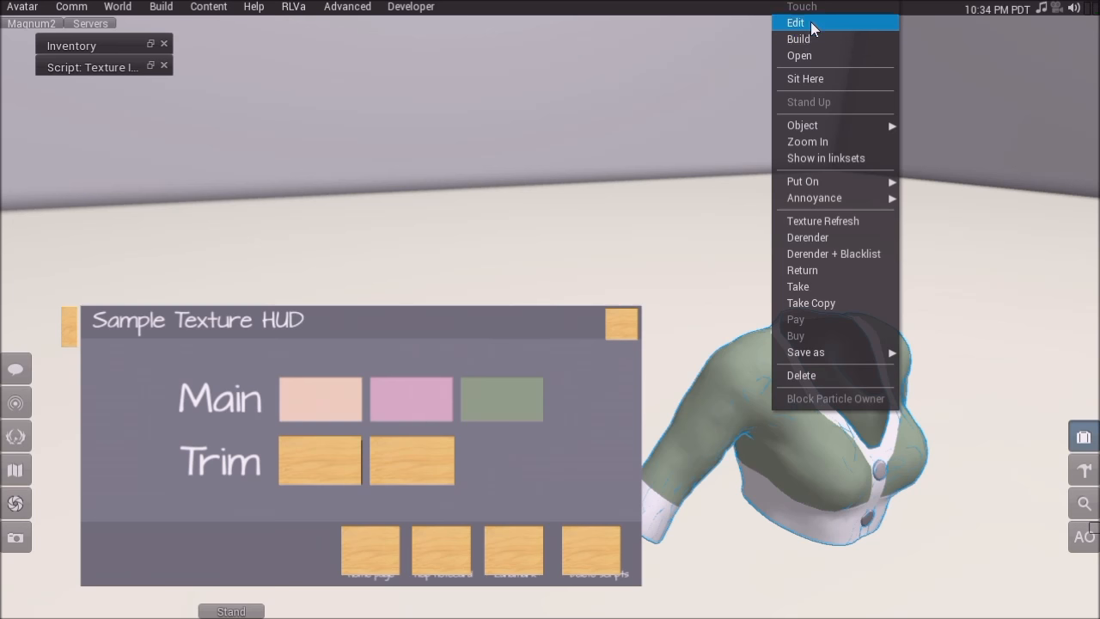
{"action": "left_click", "coordinate": [815, 22]}
{"action": "left_click", "coordinate": [88, 165]}
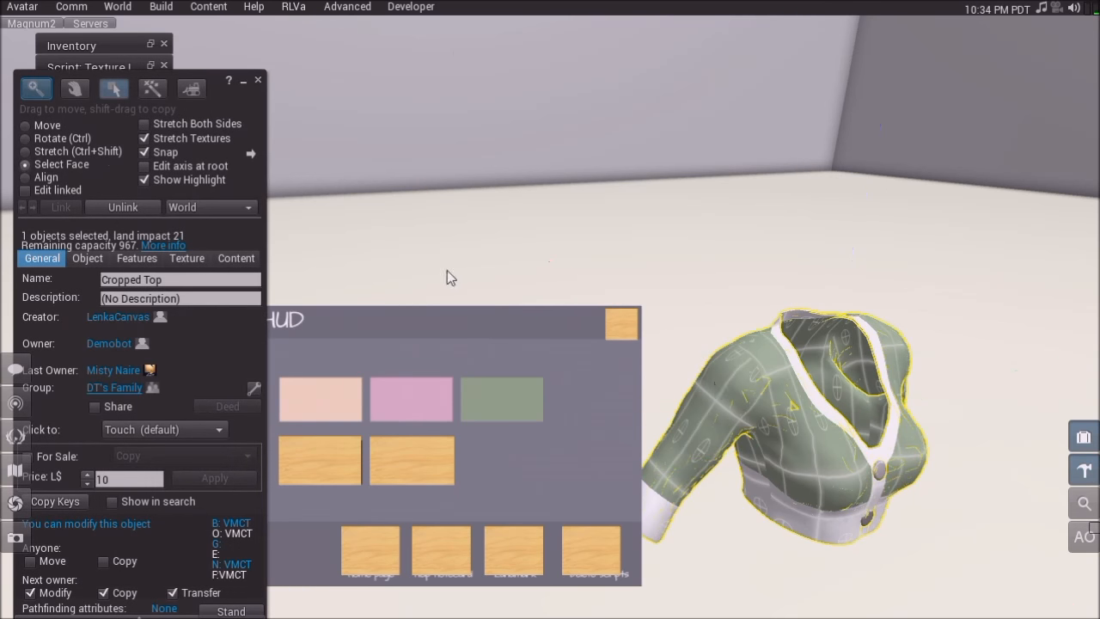
{"action": "left_click", "coordinate": [824, 409]}
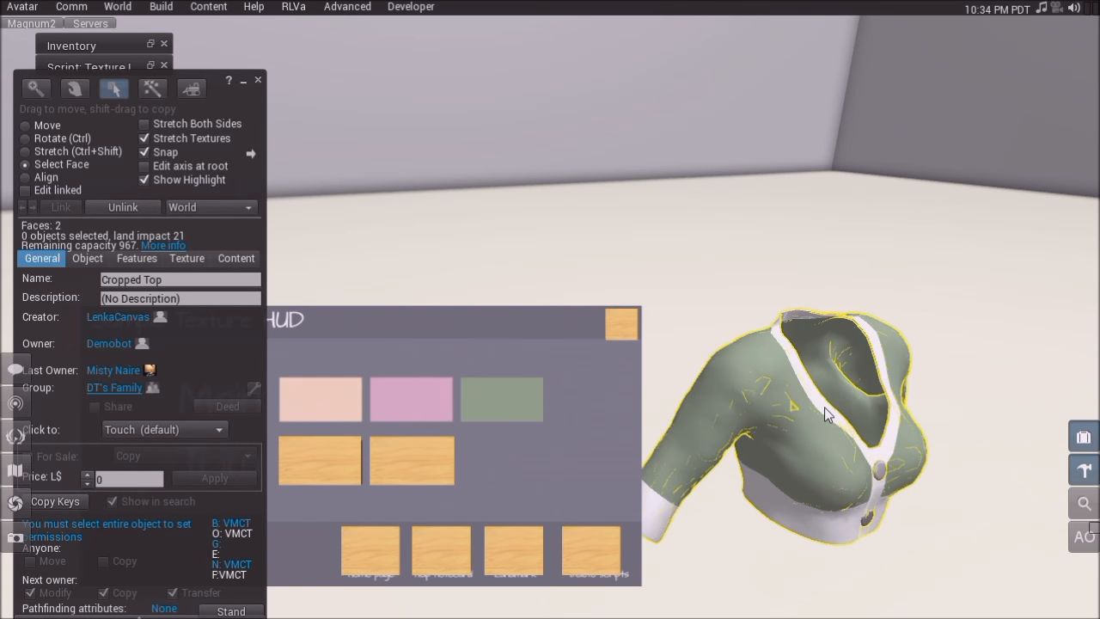
{"action": "left_click", "coordinate": [827, 528]}
{"action": "left_click", "coordinate": [655, 515]}
{"action": "left_click", "coordinate": [260, 80]}
{"action": "left_click", "coordinate": [151, 66]}
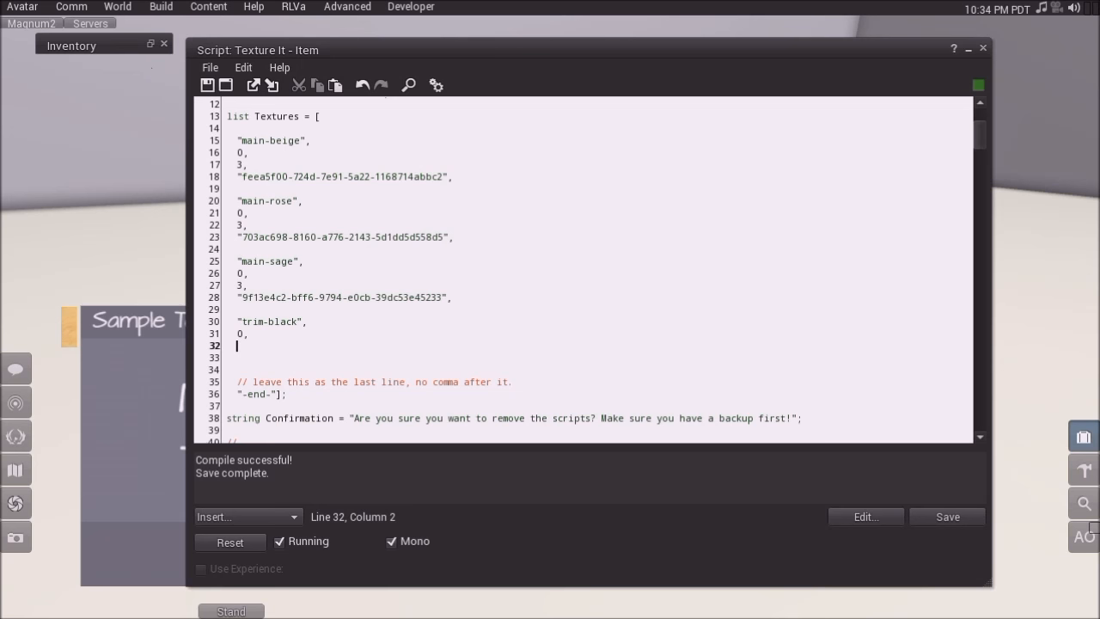
Step: Complete the trim-black entry with faces 1, 2, 4 and texture ID "c5c88cb1-6ab2-b081-161d-227266b042fc", ending in a comma, and save the script
{"action": "type", "text": "1, 2, 4,"}
{"action": "key", "text": "Return"}
{"action": "type", "text": "\""}
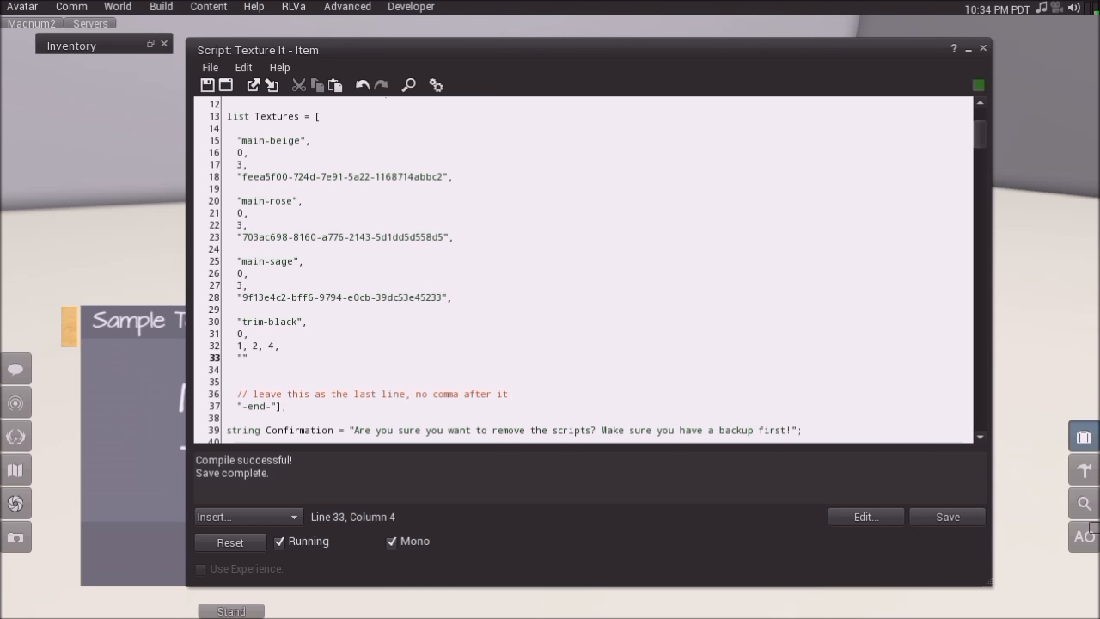
{"action": "left_click", "coordinate": [241, 346]}
{"action": "left_click", "coordinate": [243, 357]}
{"action": "type", "text": "c5c88cb1-6ab2-b081-161d-227266b042fc"}
{"action": "key", "text": "ctrl+s"}
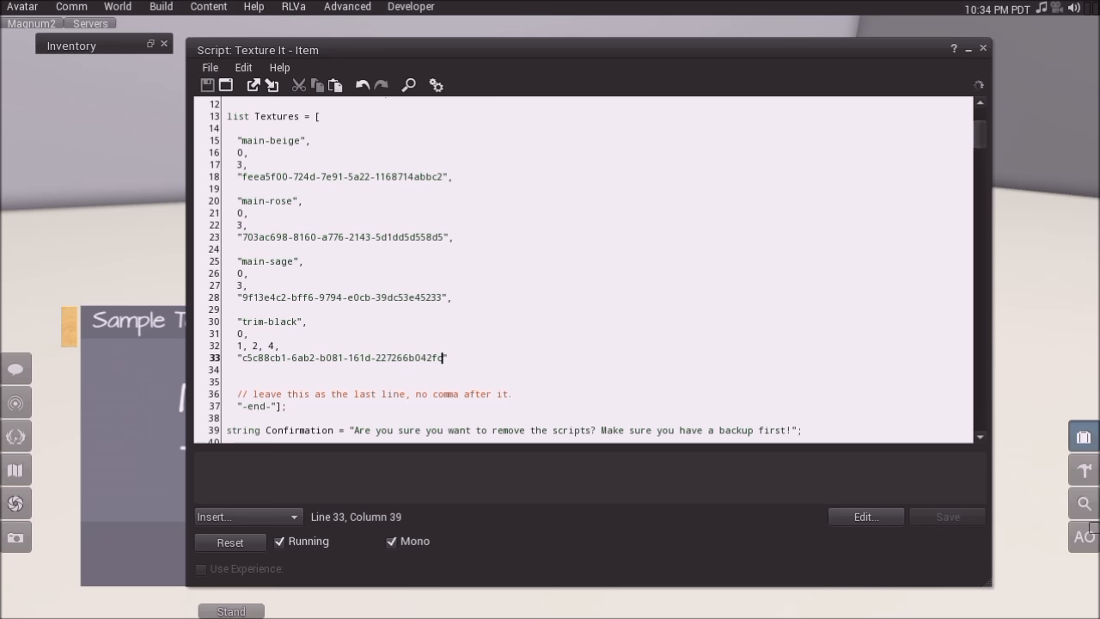
{"action": "left_click", "coordinate": [448, 358]}
{"action": "type", "text": ","}
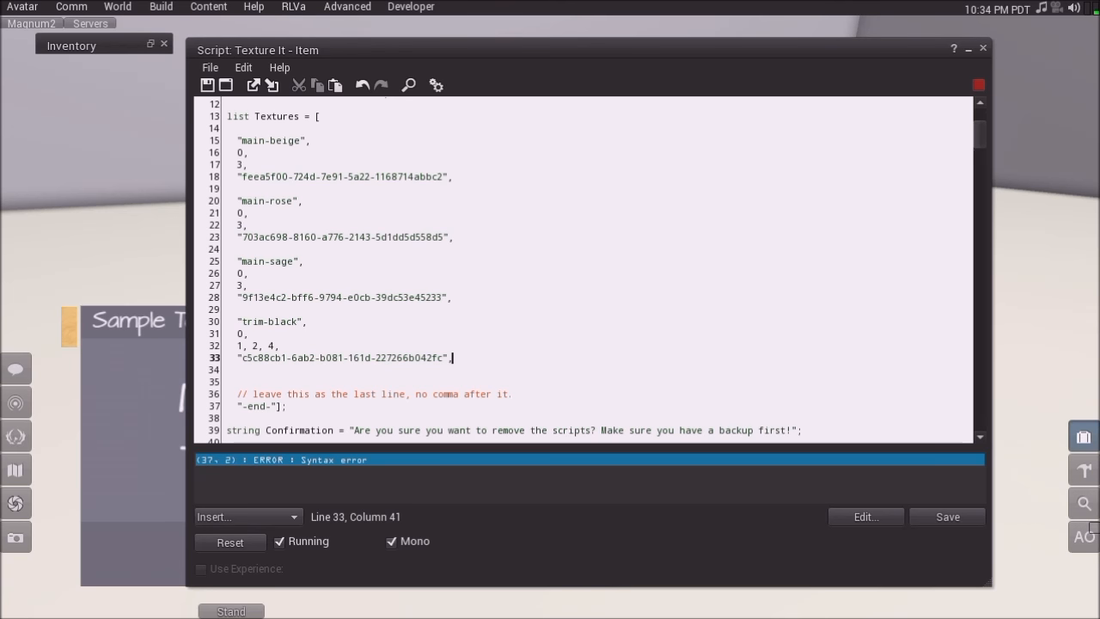
{"action": "left_click", "coordinate": [948, 516]}
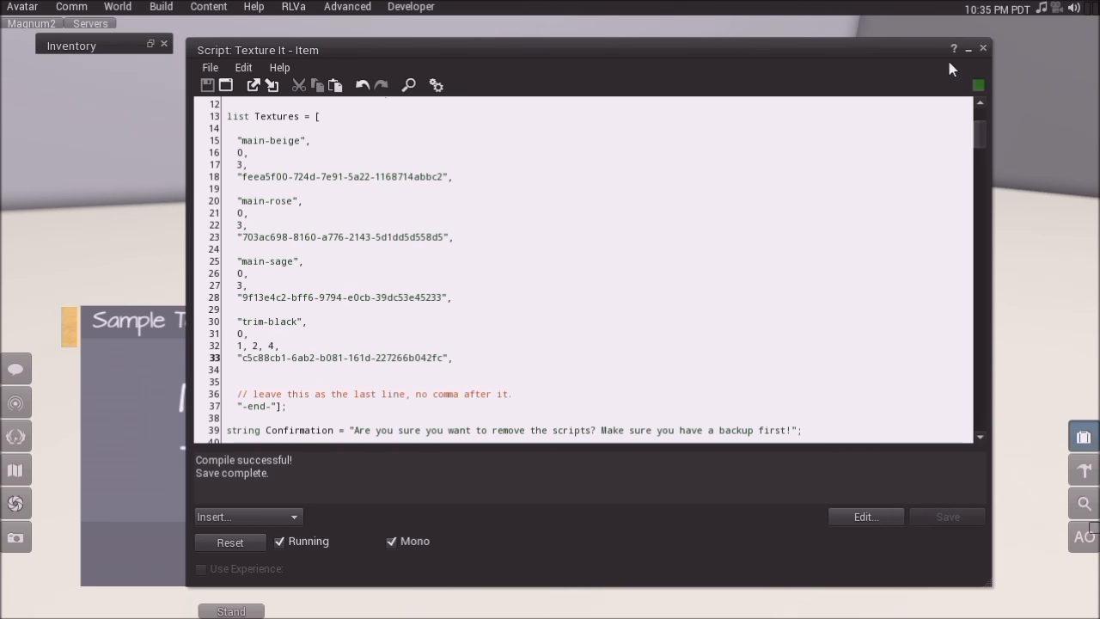
Step: Test the HUD's black Trim button on the cropped top
{"action": "left_click", "coordinate": [968, 50]}
{"action": "left_click", "coordinate": [321, 468]}
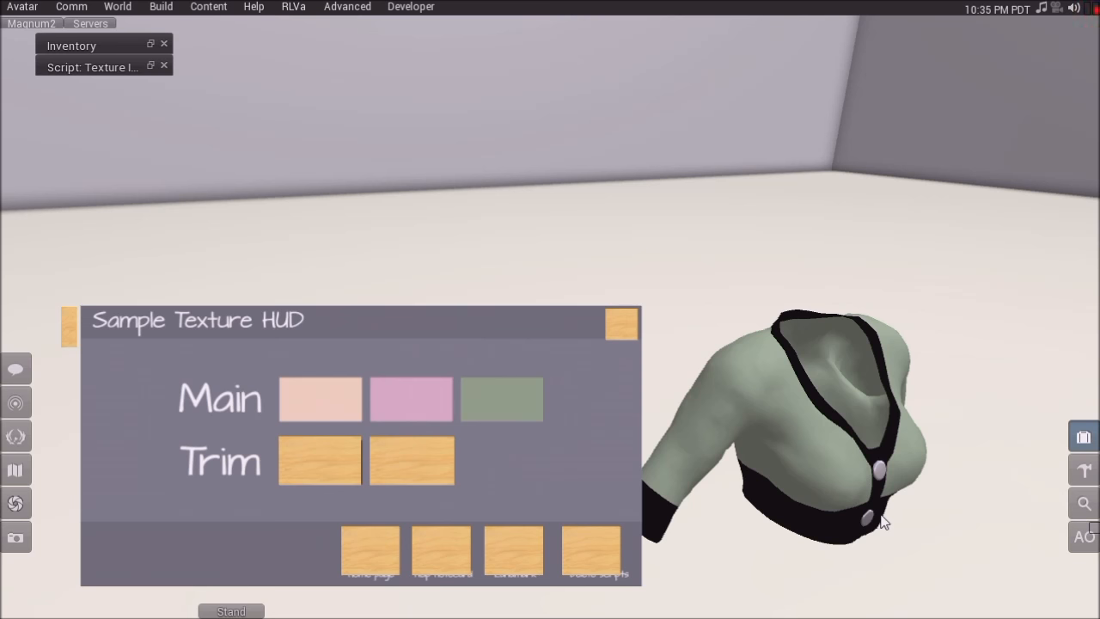
{"action": "right_click", "coordinate": [430, 472]}
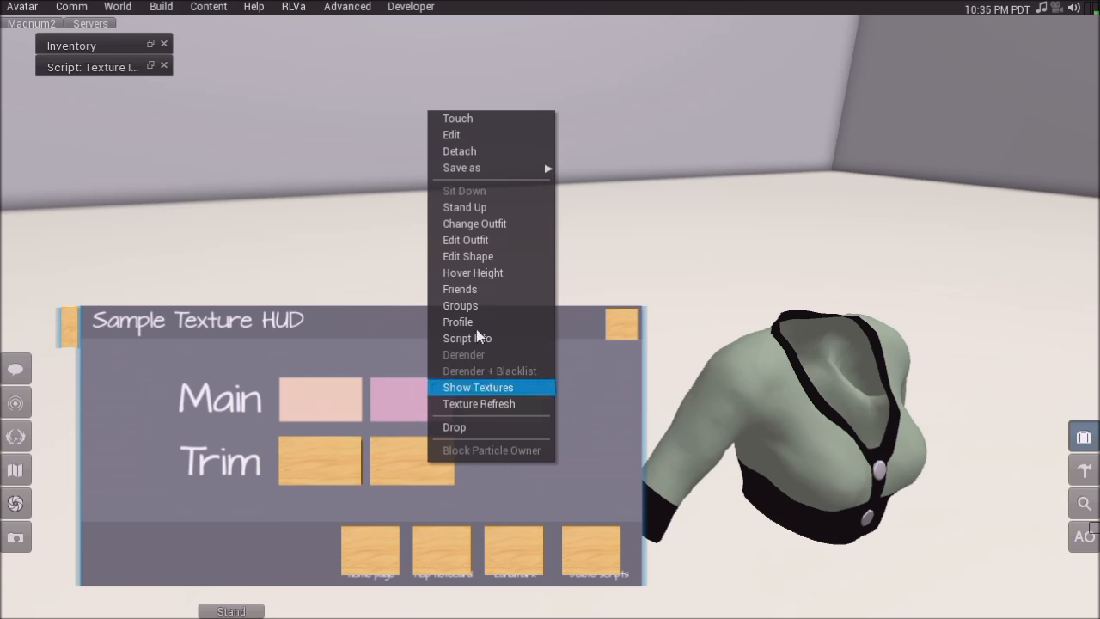
{"action": "left_click", "coordinate": [482, 134]}
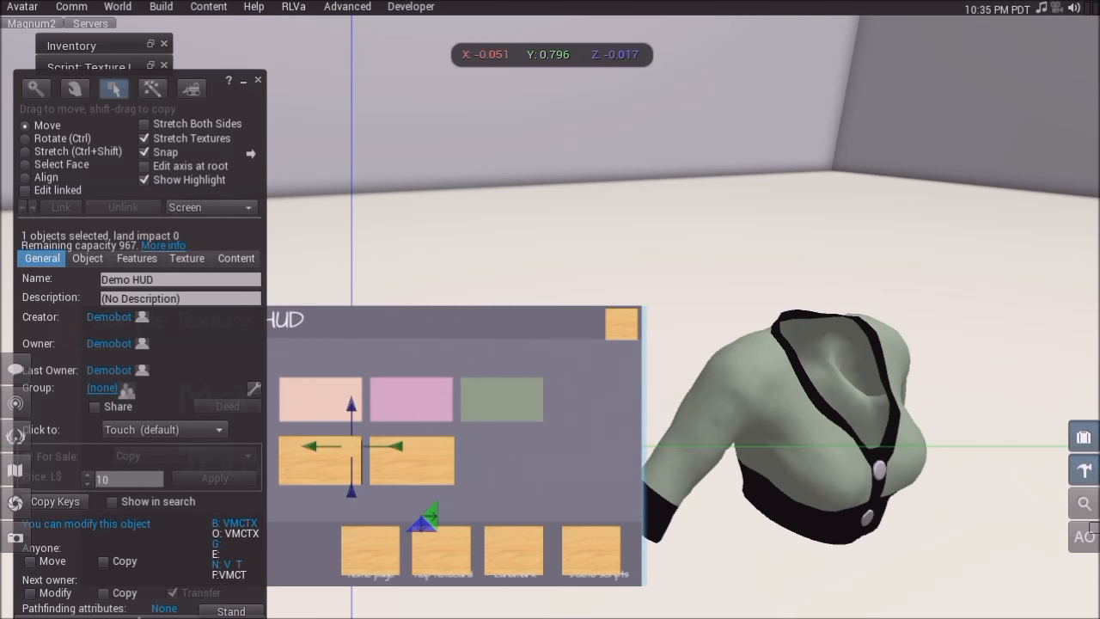
{"action": "left_click", "coordinate": [258, 79]}
Step: Duplicate the four-line trim-black entry below itself in the item script's Textures list
{"action": "left_click", "coordinate": [151, 67]}
{"action": "scroll", "coordinate": [451, 258], "scroll_direction": "down", "scroll_amount": 1}
{"action": "left_click", "coordinate": [451, 255]}
{"action": "left_click_drag", "start_coordinate": [227, 280], "coordinate": [227, 329]}
{"action": "key", "text": "ctrl+c"}
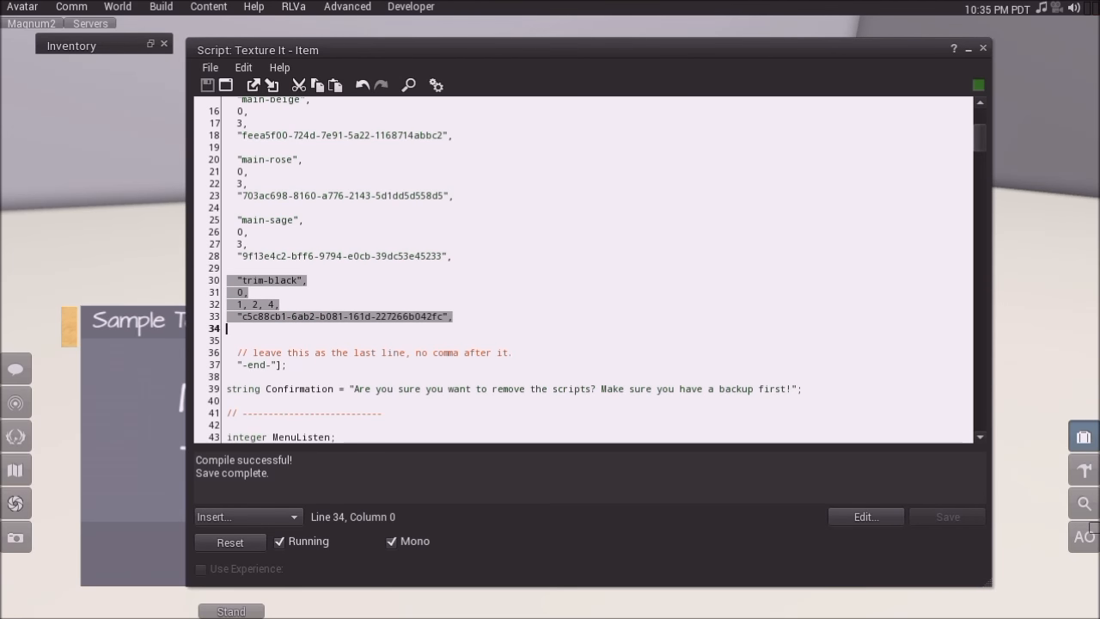
{"action": "key", "text": "Down"}
{"action": "key", "text": "ctrl+v"}
Step: Rename the duplicated trim entry to "trim-white"
{"action": "key", "text": "Up"}
{"action": "key", "text": "Up"}
{"action": "key", "text": "Up"}
{"action": "key", "text": "Up"}
{"action": "key", "text": "End"}
{"action": "key", "text": "Left"}
{"action": "key", "text": "Left"}
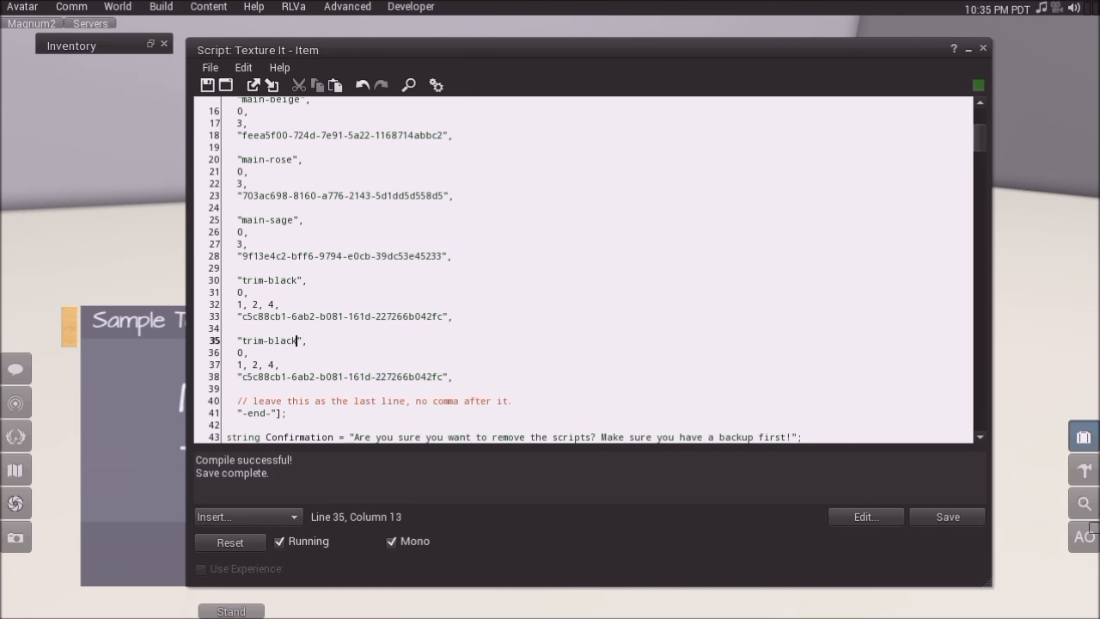
{"action": "key", "text": "ctrl+shift+Left"}
{"action": "type", "text": "white"}
Step: Replace the trim-white entry's texture ID with "742f7953-d120-22a4-4ad7-67225ff5dc4d" and save the script
{"action": "key", "text": "Down"}
{"action": "key", "text": "Down"}
{"action": "key", "text": "Down"}
{"action": "key", "text": "Home"}
{"action": "key", "text": "Right"}
{"action": "key", "text": "shift+End"}
{"action": "key", "text": "shift+Left"}
{"action": "key", "text": "shift+Left"}
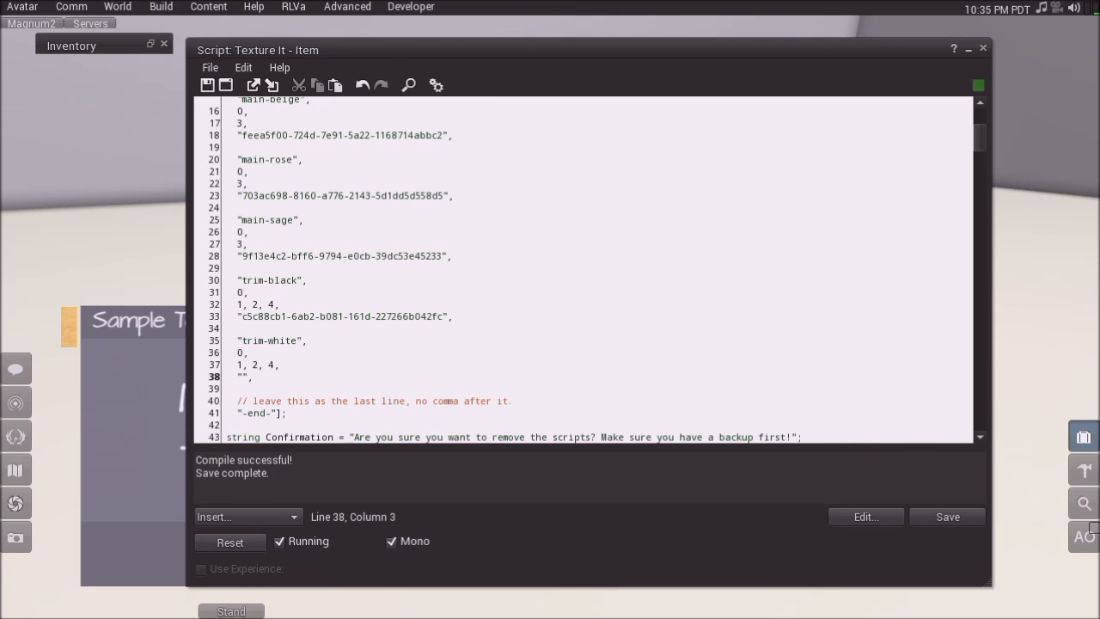
{"action": "key", "text": "ctrl+v"}
{"action": "key", "text": "ctrl+s"}
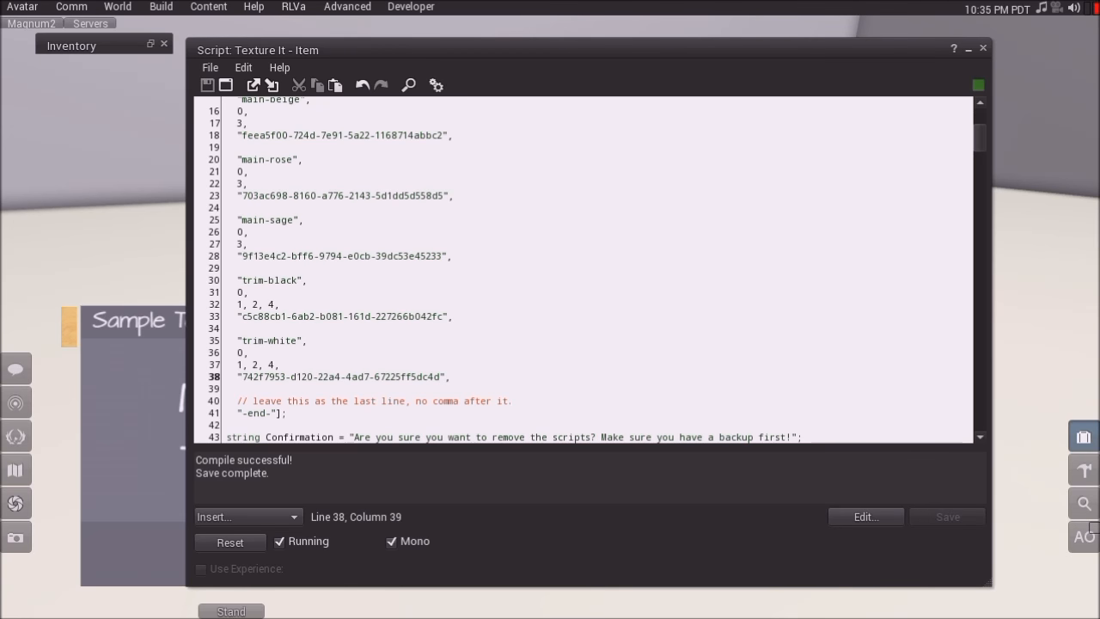
Step: Test the HUD's Main and Trim buttons in various combinations on the cropped top, ending with sage main and white trim
{"action": "left_click", "coordinate": [970, 49]}
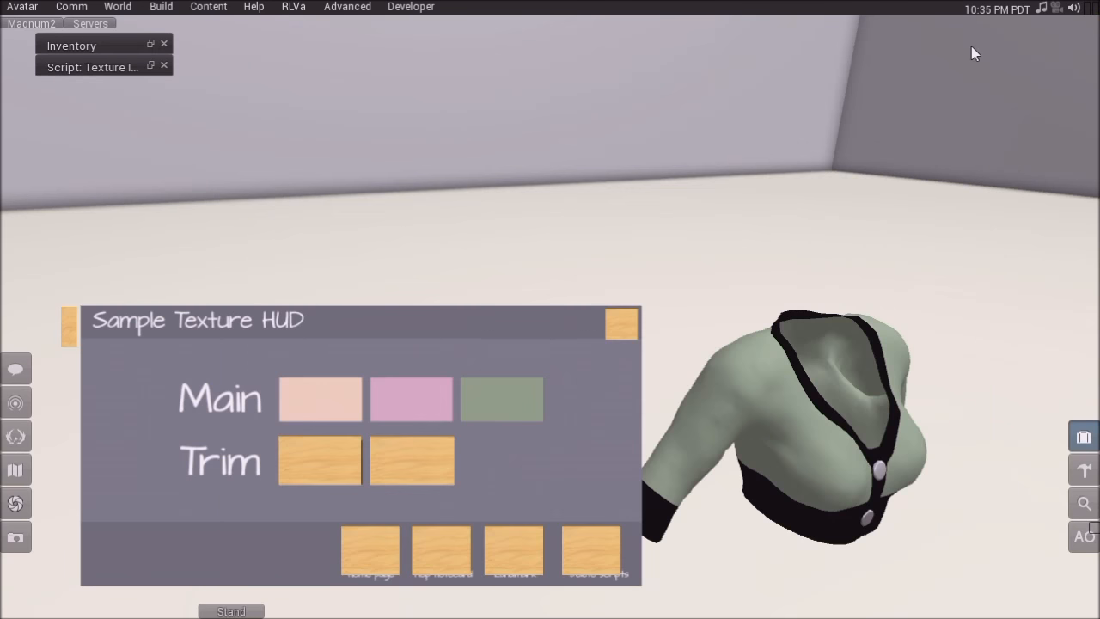
{"action": "left_click", "coordinate": [418, 463]}
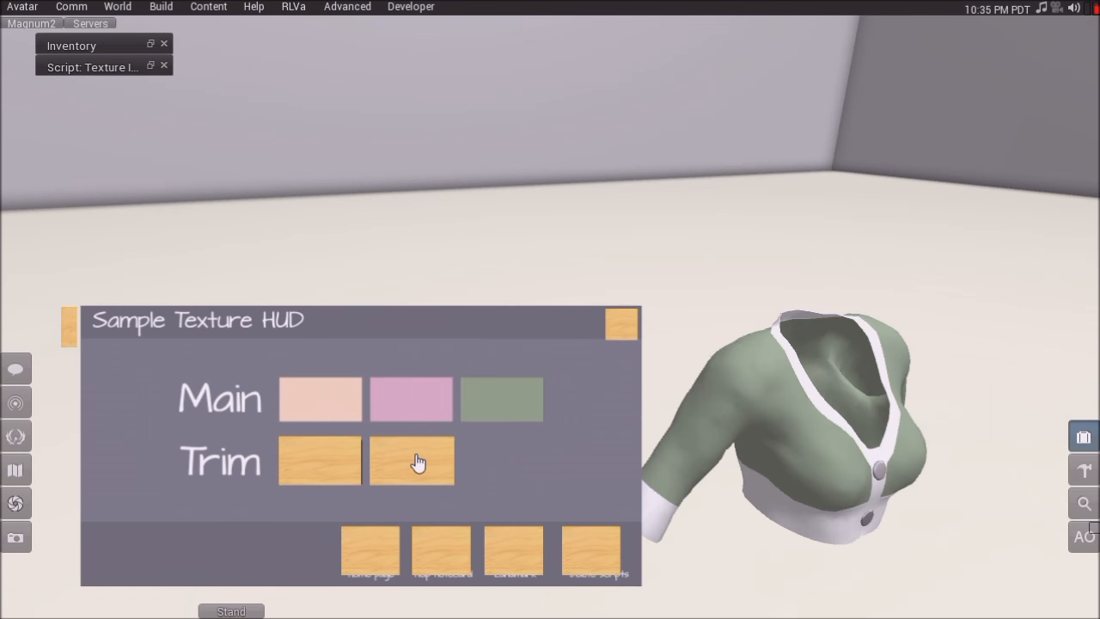
{"action": "left_click", "coordinate": [327, 468]}
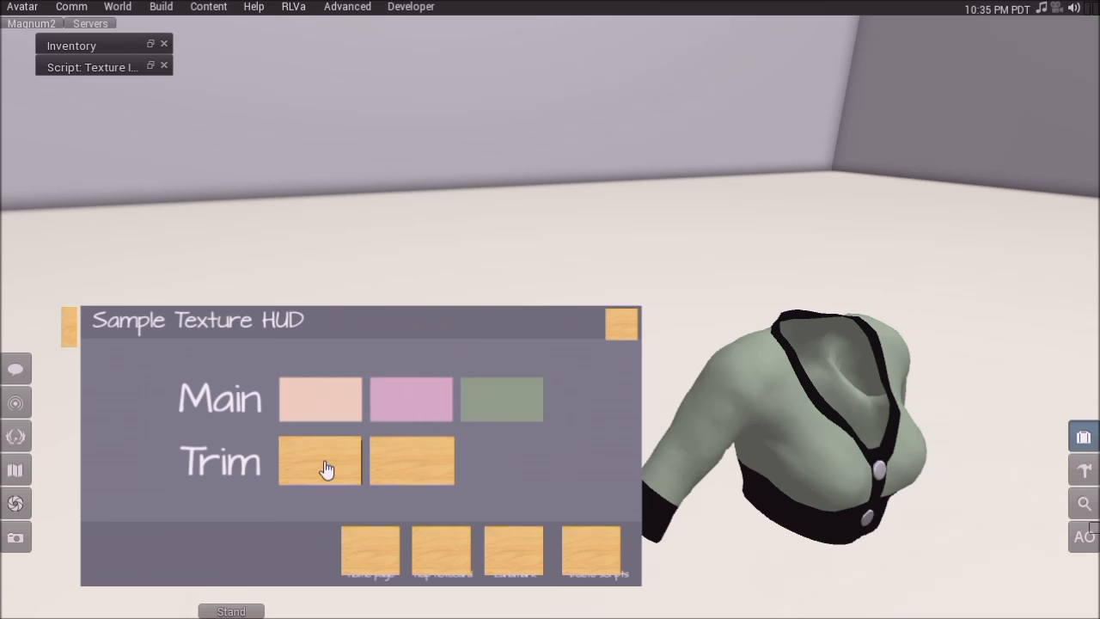
{"action": "left_click", "coordinate": [447, 408]}
{"action": "left_click", "coordinate": [486, 412]}
{"action": "left_click", "coordinate": [404, 468]}
{"action": "left_click", "coordinate": [331, 406]}
{"action": "left_click", "coordinate": [334, 458]}
{"action": "left_click", "coordinate": [422, 464]}
{"action": "left_click", "coordinate": [514, 413]}
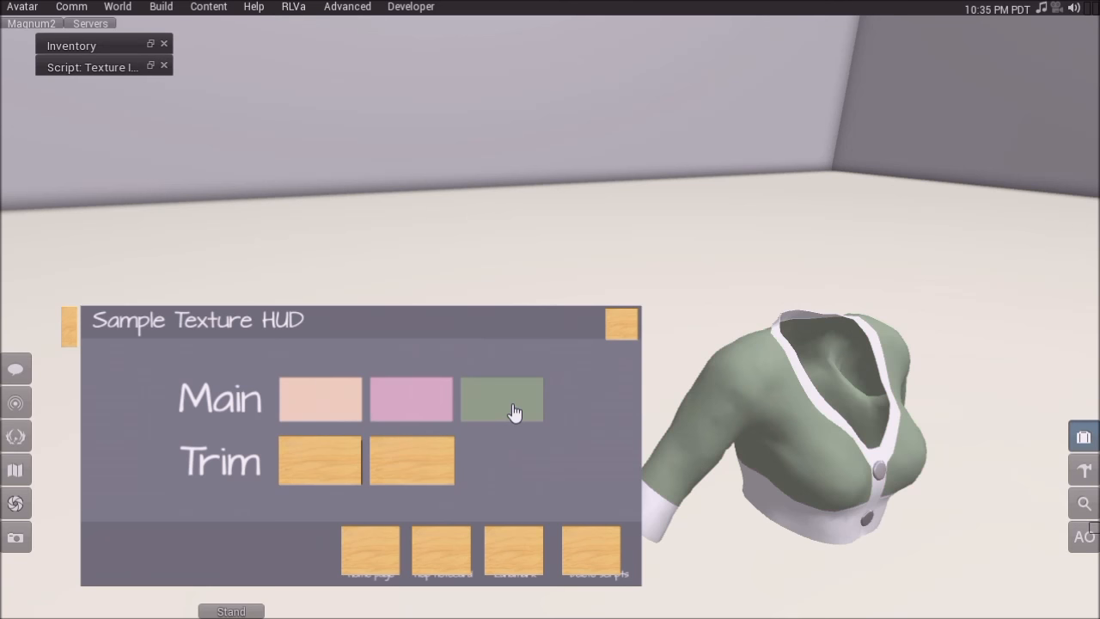
Step: Review the link and face numbers of the main and trim entries in the Textures list, and close the script
{"action": "left_click", "coordinate": [150, 67]}
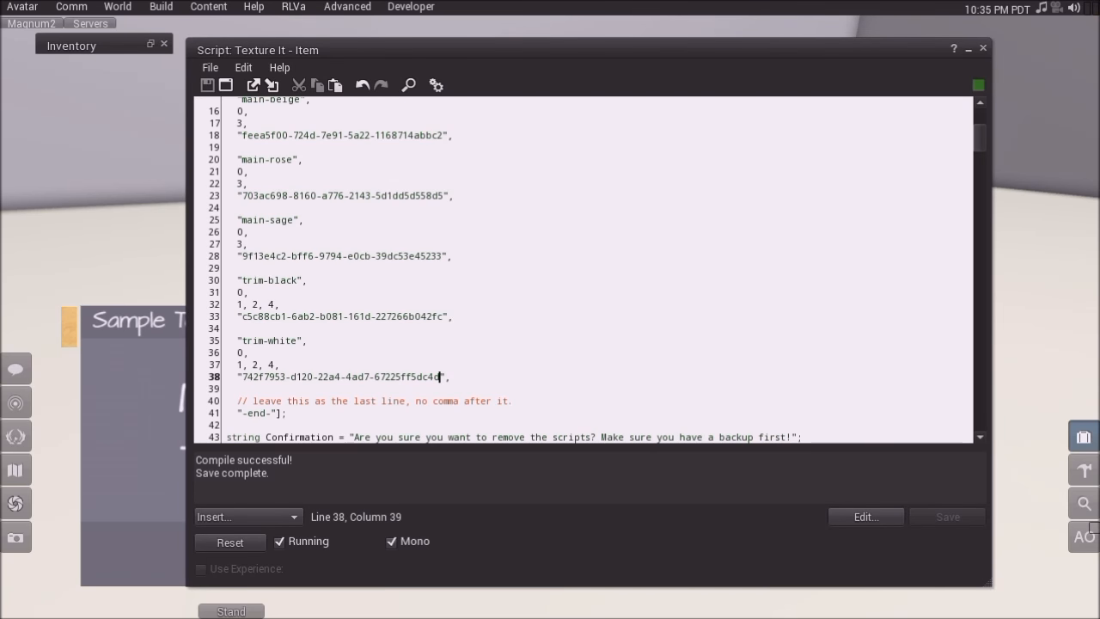
{"action": "scroll", "coordinate": [584, 270], "scroll_direction": "up", "scroll_amount": 1}
{"action": "left_click_drag", "start_coordinate": [227, 248], "coordinate": [304, 247]}
{"action": "left_click", "coordinate": [304, 248]}
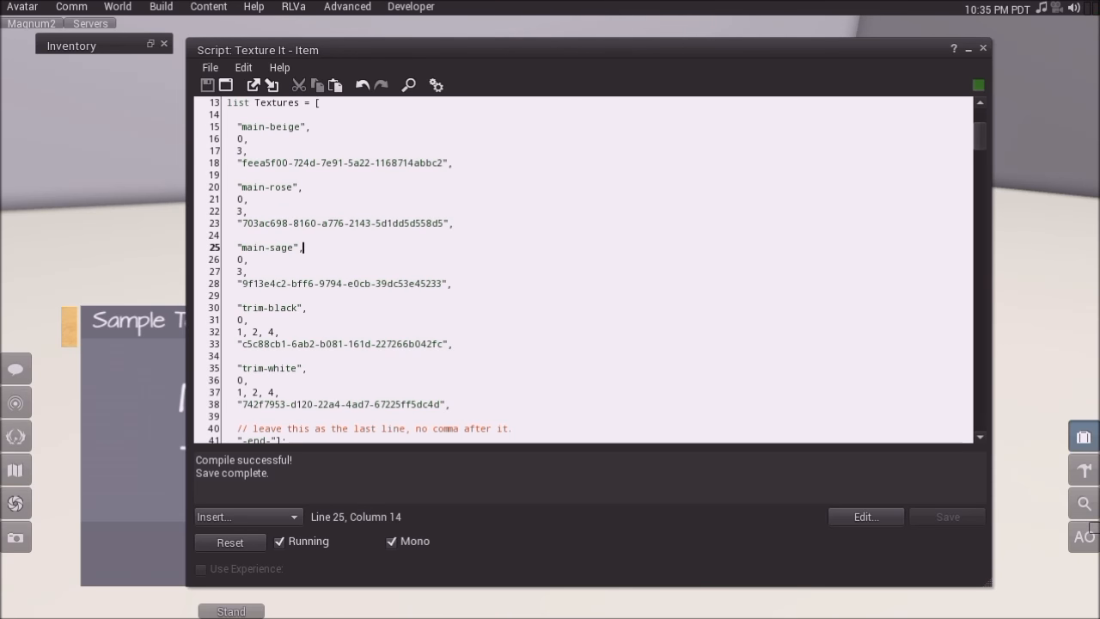
{"action": "left_click_drag", "start_coordinate": [227, 247], "coordinate": [452, 283]}
{"action": "left_click", "coordinate": [248, 260]}
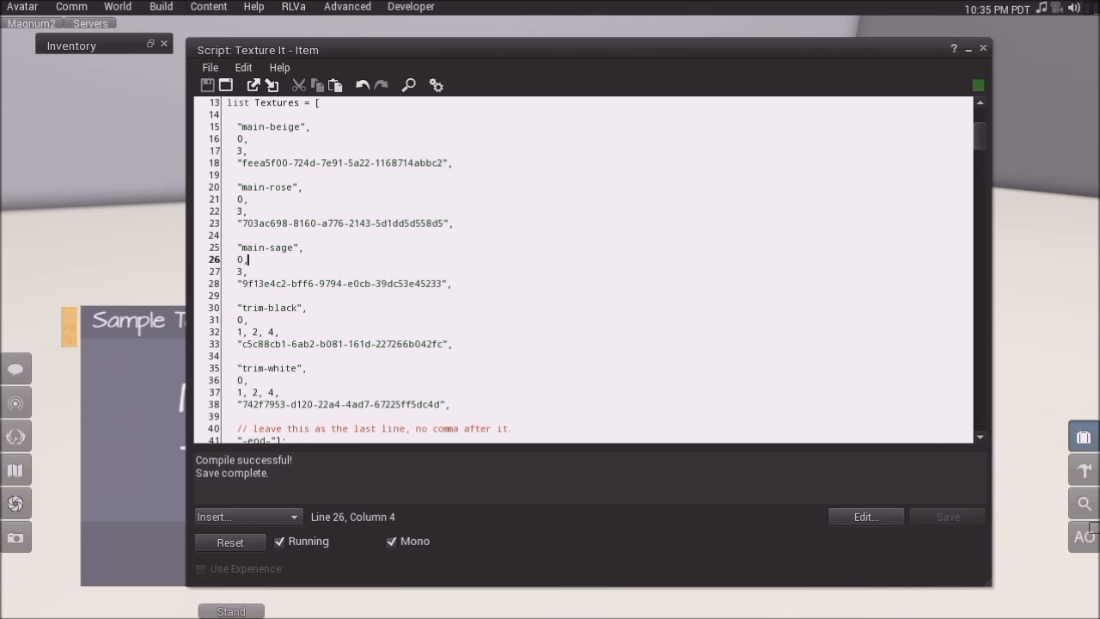
{"action": "key", "text": "Down"}
{"action": "key", "text": "shift+Left"}
{"action": "key", "text": "shift+Left"}
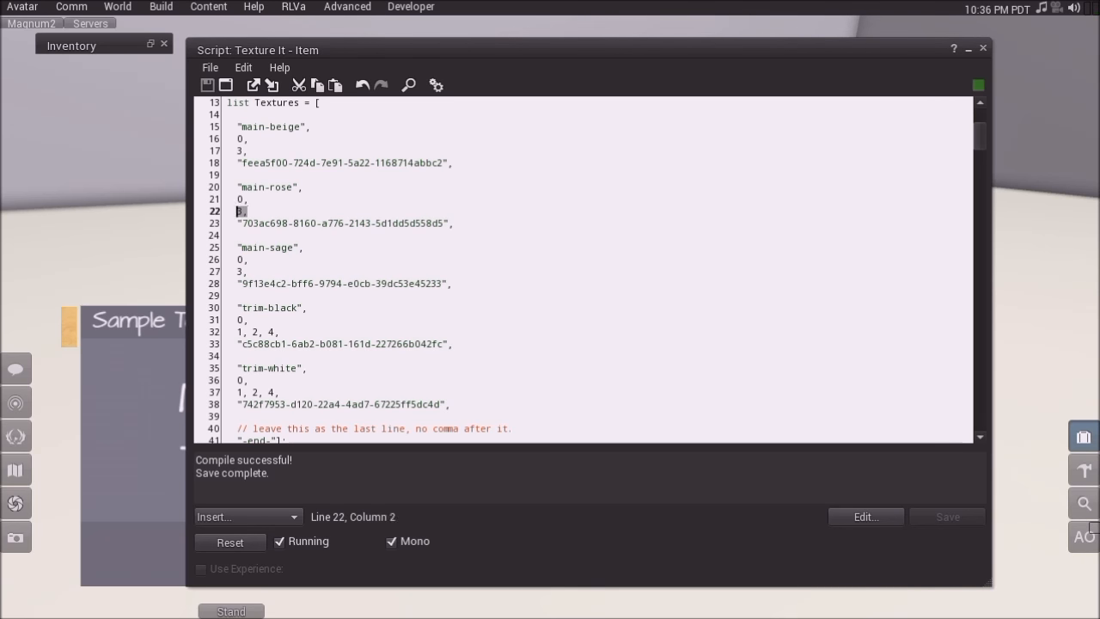
{"action": "key", "text": "shift+Left"}
{"action": "left_click", "coordinate": [308, 307]}
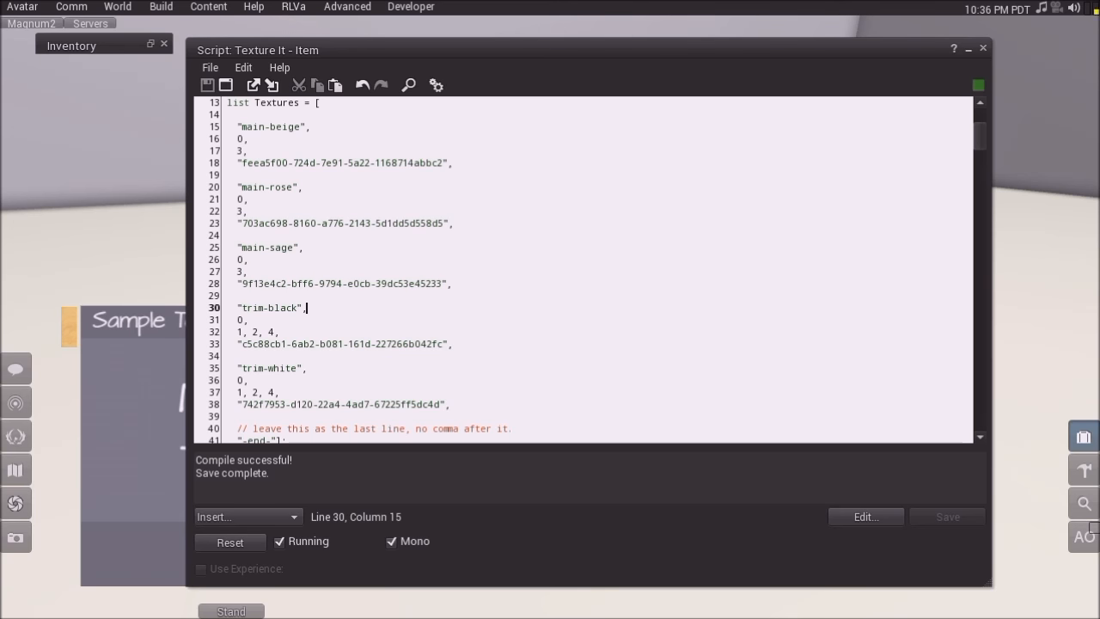
{"action": "key", "text": "Down"}
{"action": "key", "text": "Down"}
{"action": "key", "text": "shift+Home"}
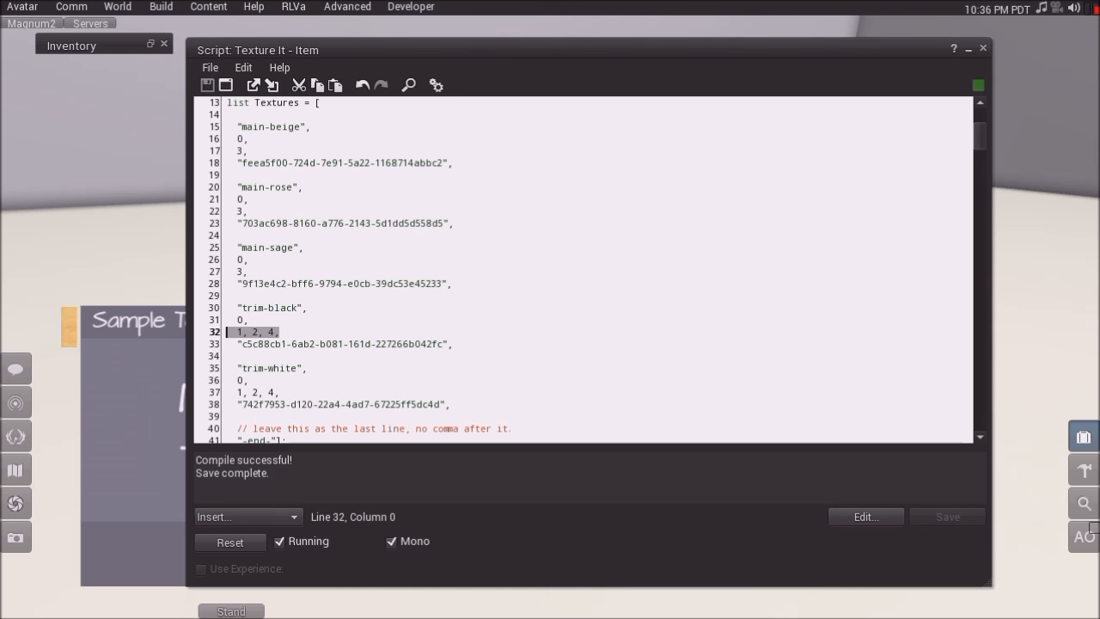
{"action": "key", "text": "Down"}
{"action": "key", "text": "Down"}
{"action": "key", "text": "Down"}
{"action": "key", "text": "Down"}
{"action": "key", "text": "Down"}
{"action": "key", "text": "shift+Home"}
{"action": "key", "text": "Left"}
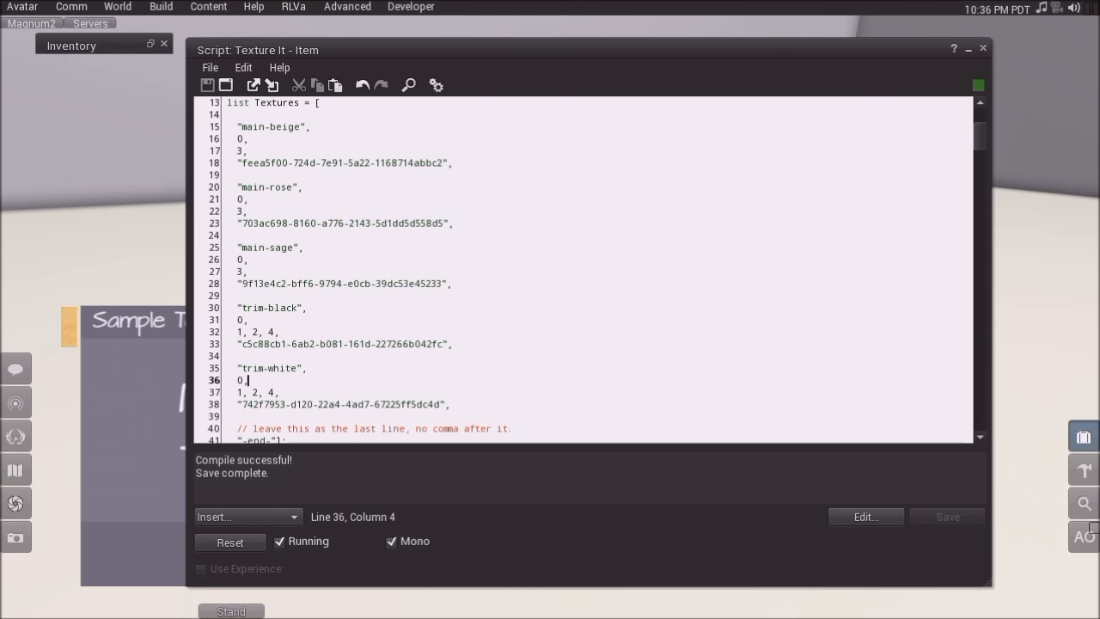
{"action": "left_click", "coordinate": [983, 49]}
Step: Apply the default transparent texture to both Trim buttons of the HUD and finish editing
{"action": "right_click", "coordinate": [434, 445]}
{"action": "mouse_move", "coordinate": [490, 148]}
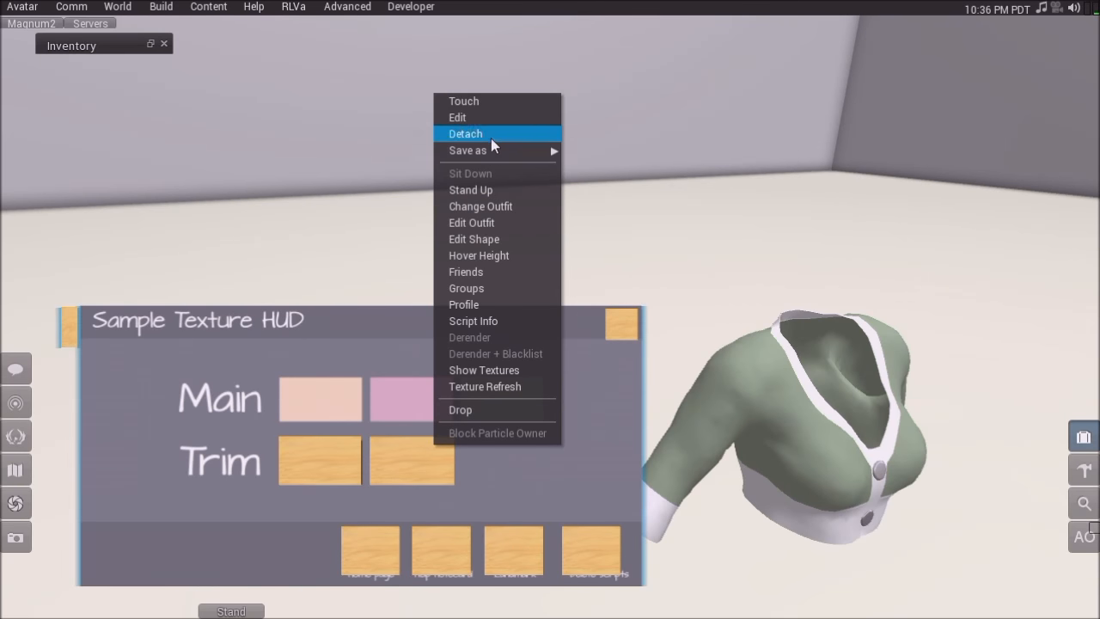
{"action": "left_click", "coordinate": [491, 121]}
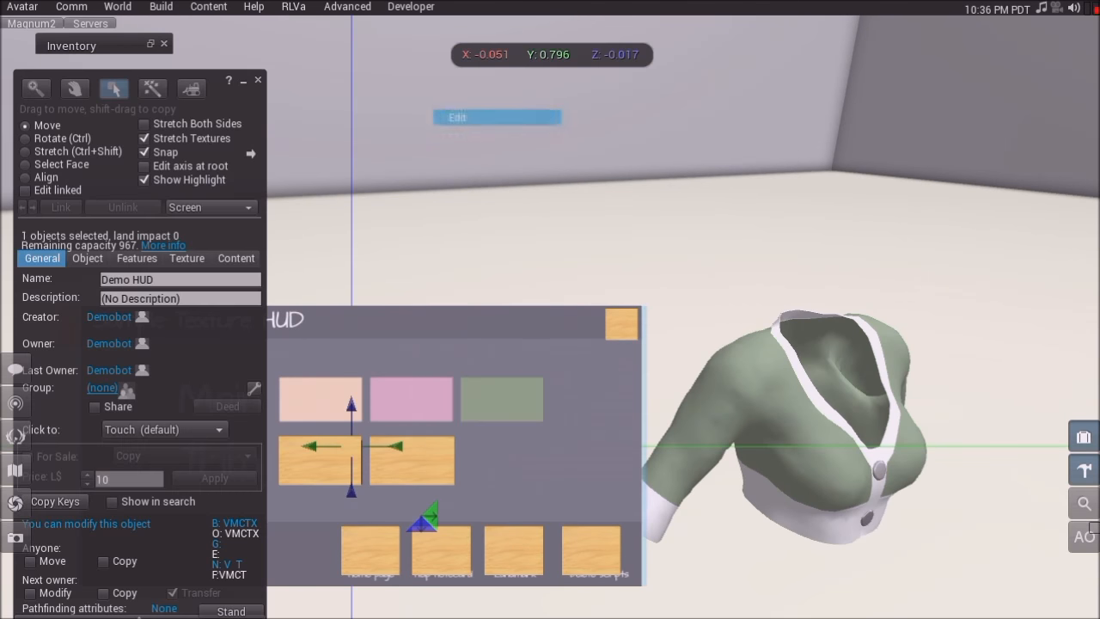
{"action": "left_click", "coordinate": [49, 167]}
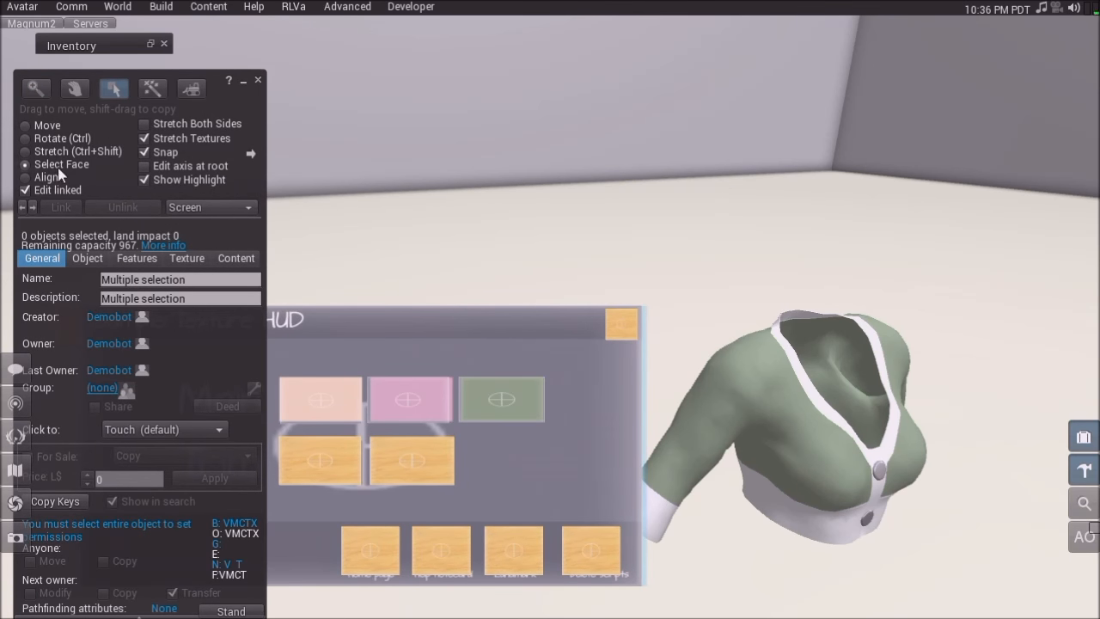
{"action": "left_click", "coordinate": [45, 127]}
{"action": "left_click", "coordinate": [424, 465]}
{"action": "left_click", "coordinate": [331, 464], "text": "shift"}
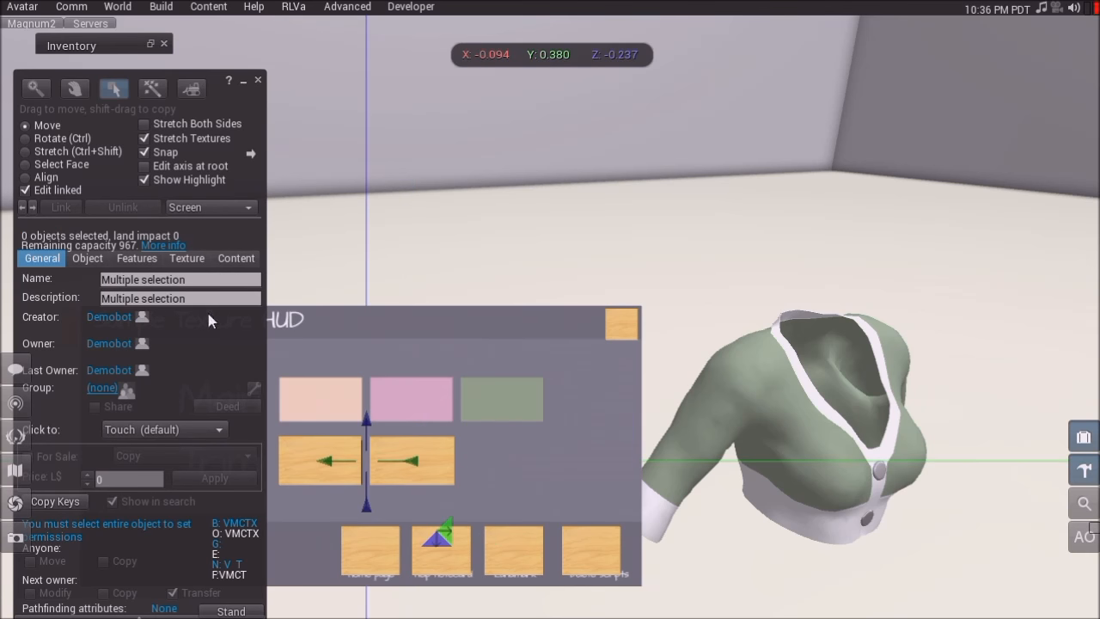
{"action": "left_click", "coordinate": [187, 258]}
{"action": "left_click", "coordinate": [53, 383]}
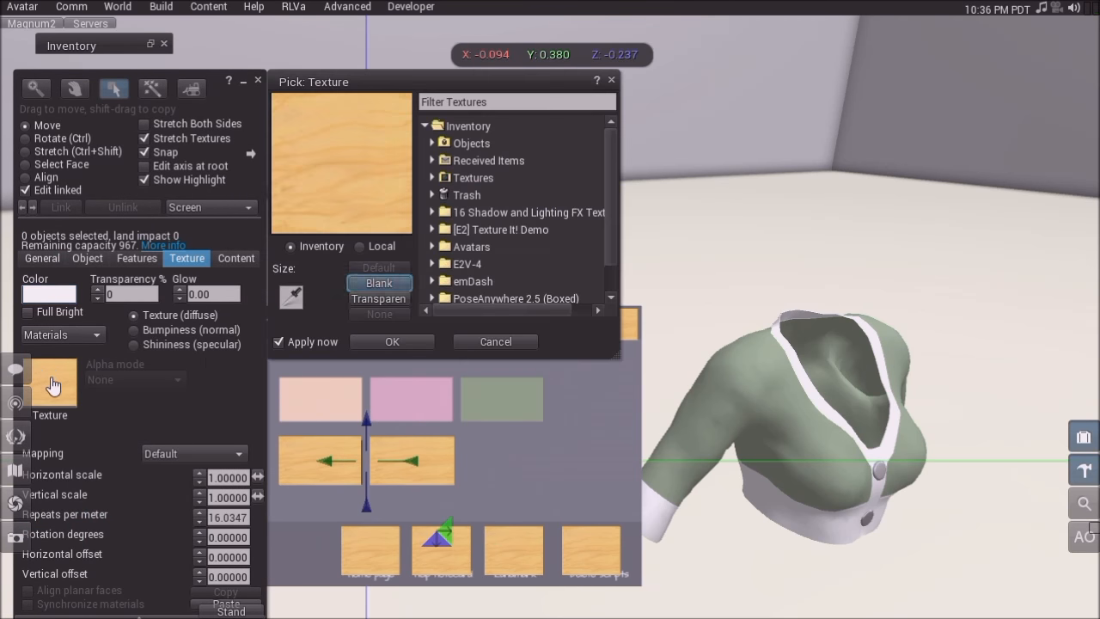
{"action": "left_click", "coordinate": [362, 298]}
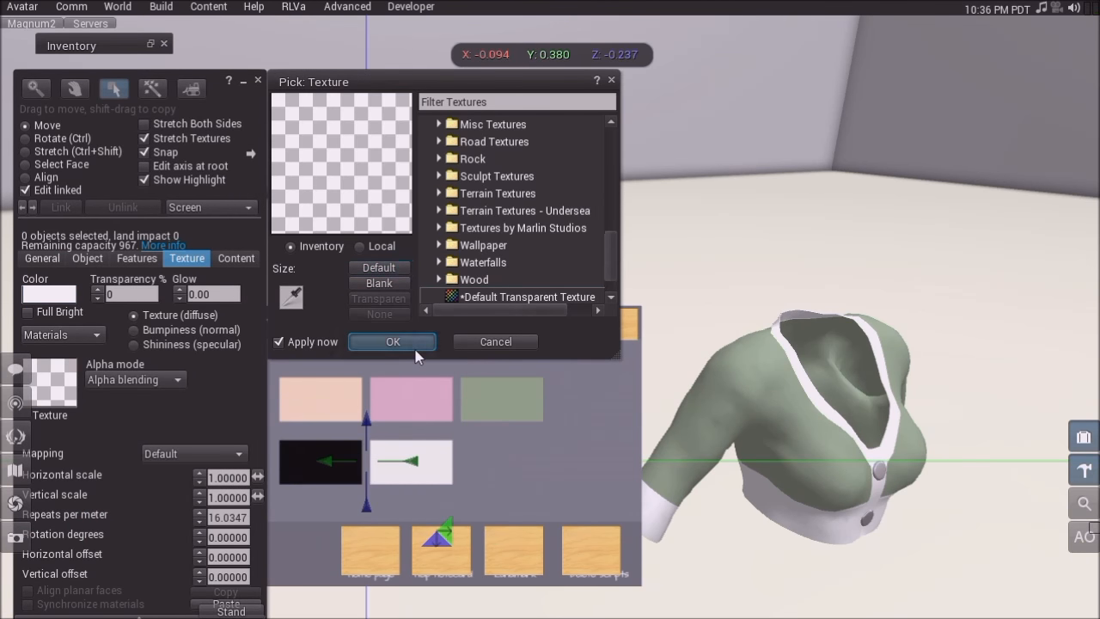
{"action": "left_click", "coordinate": [392, 342]}
{"action": "left_click", "coordinate": [257, 80]}
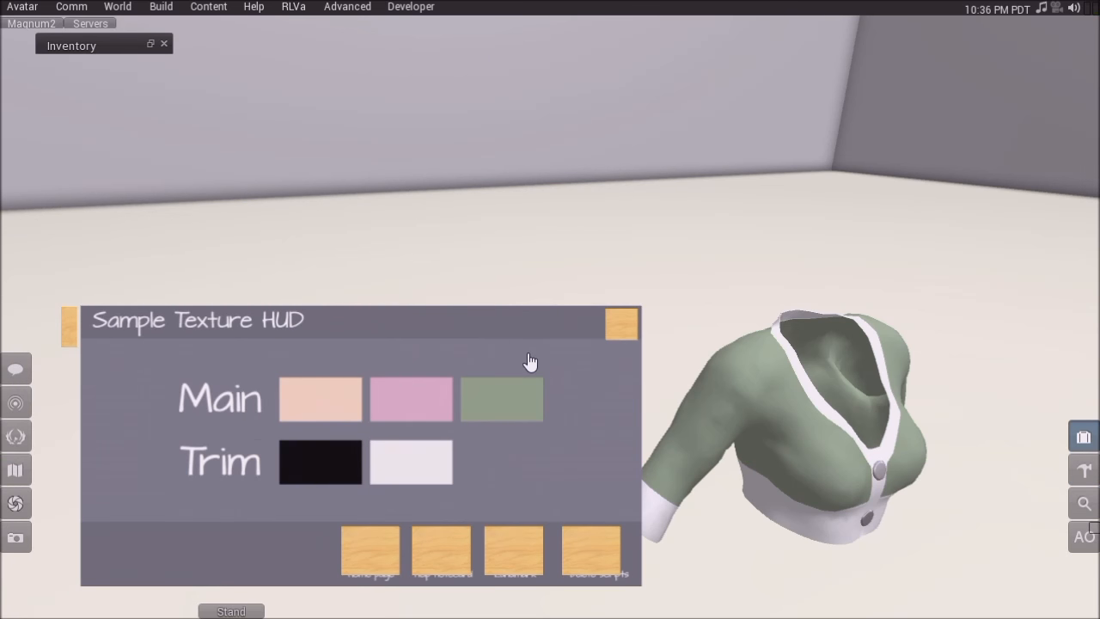